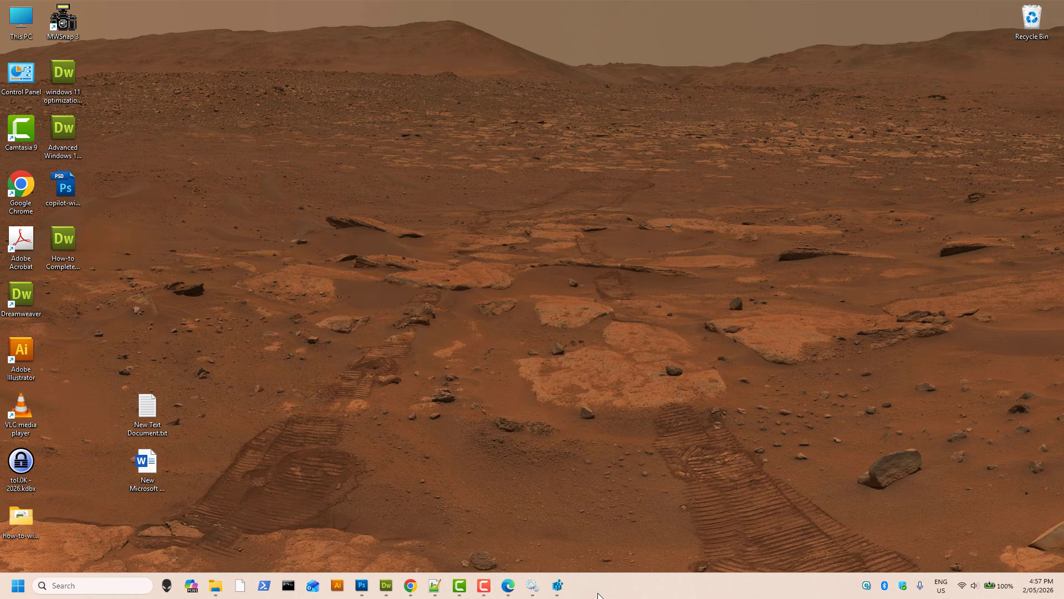
Step: Switch to Microsoft Edge and set the sidebar to Off in the Copilot and sidebar appearance settings
click(508, 585)
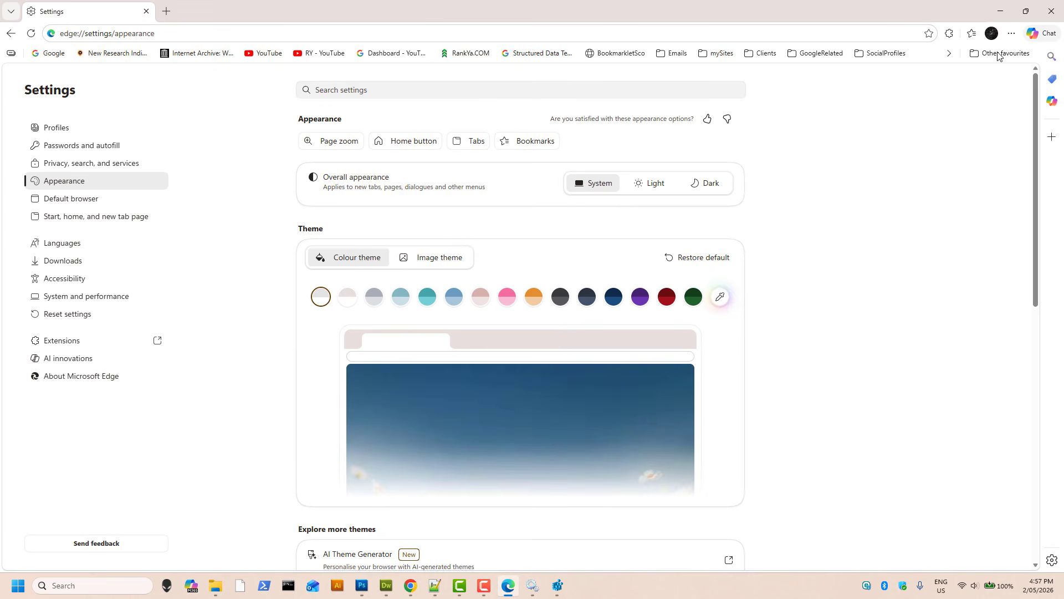
click(1012, 33)
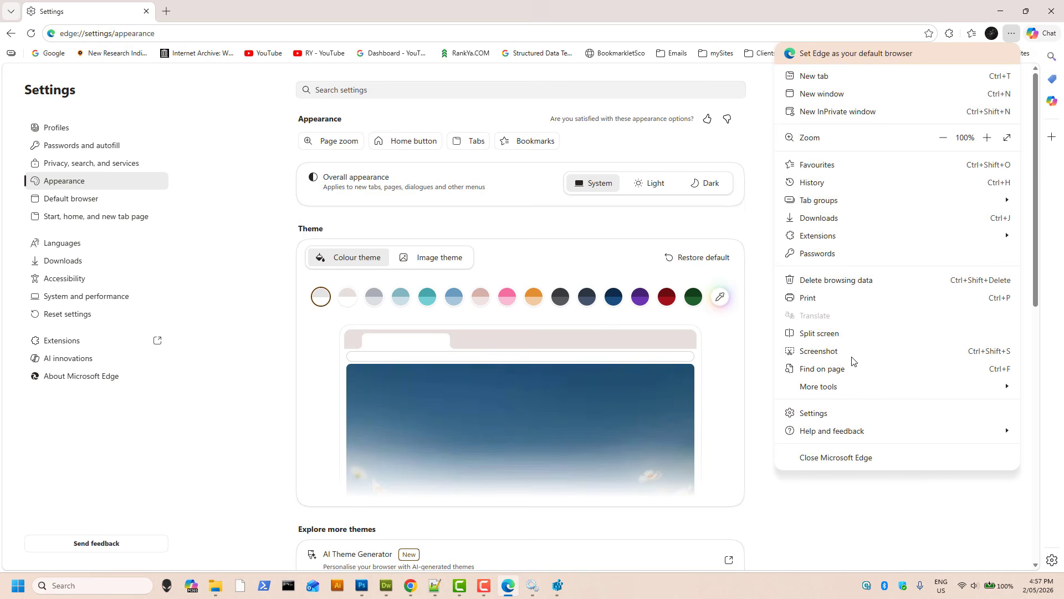
click(815, 413)
click(63, 183)
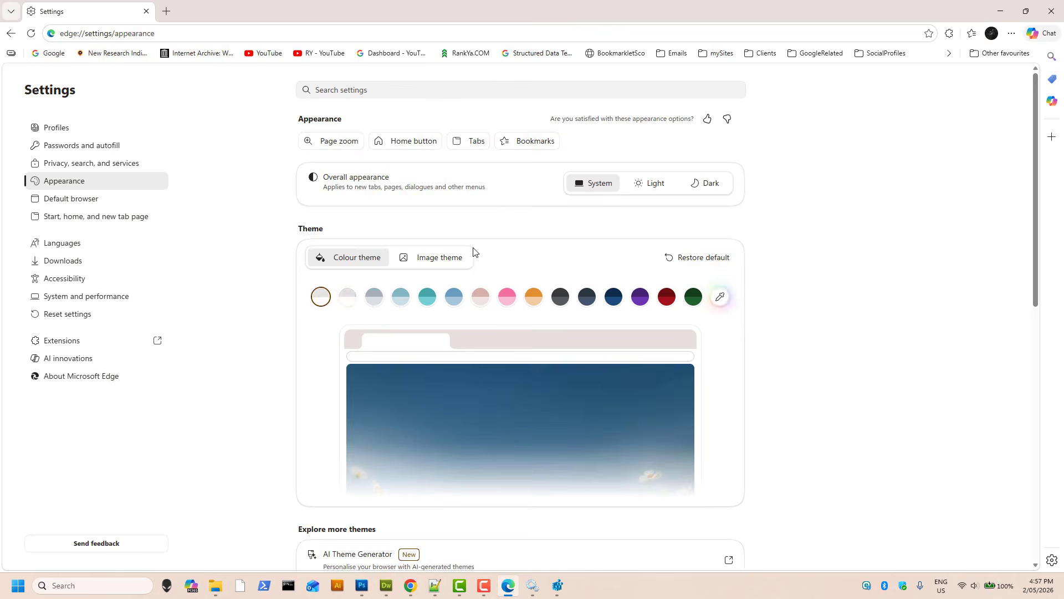
scroll(474, 252, down, 10)
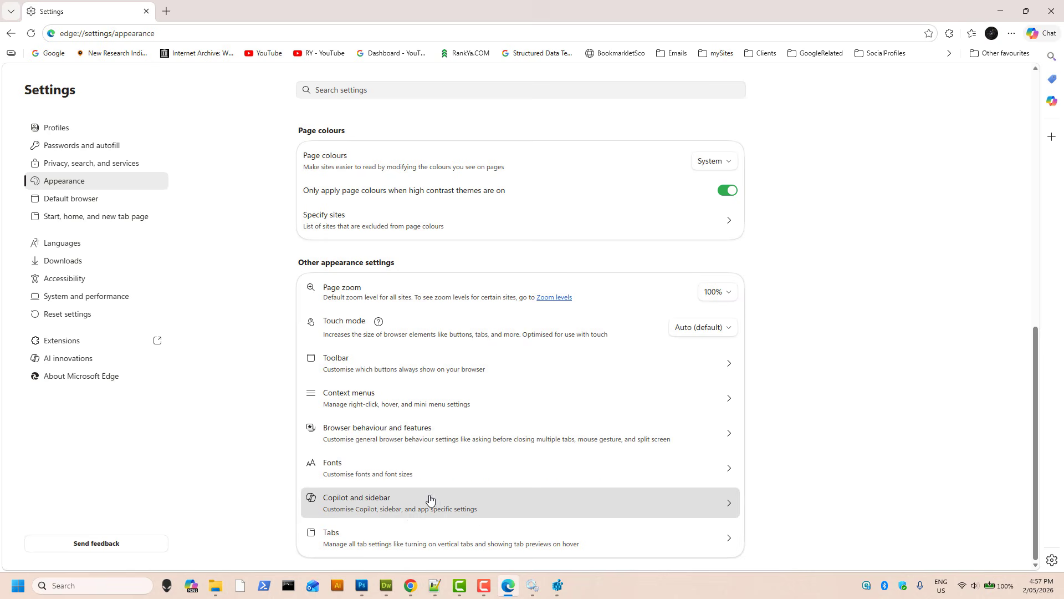
click(430, 499)
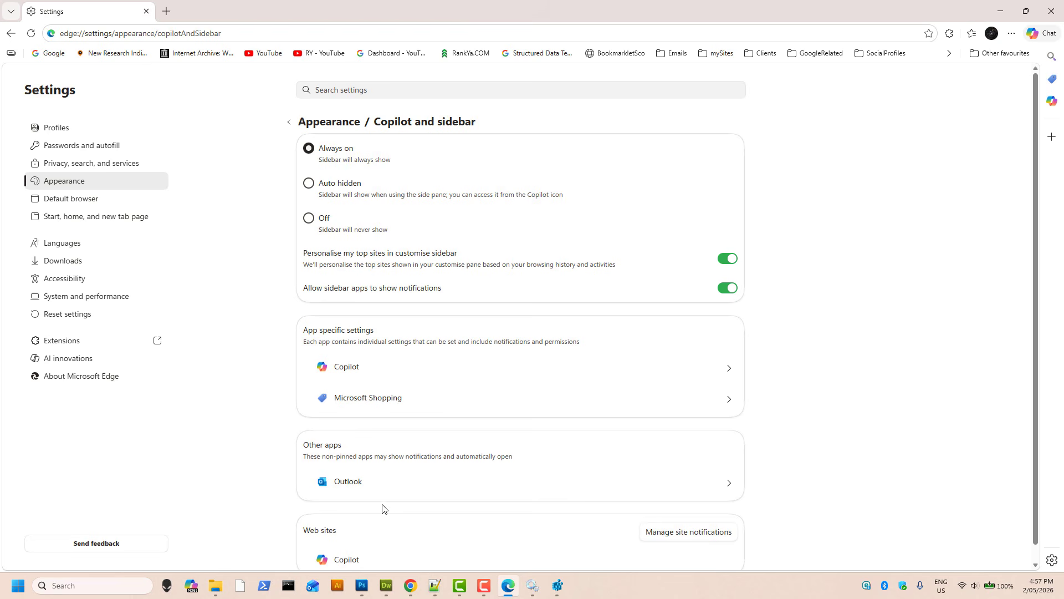
click(308, 220)
Step: In the app-specific settings for Copilot, turn off the Copilot buttons on the toolbar and at the bottom centre of the Edge window
click(436, 370)
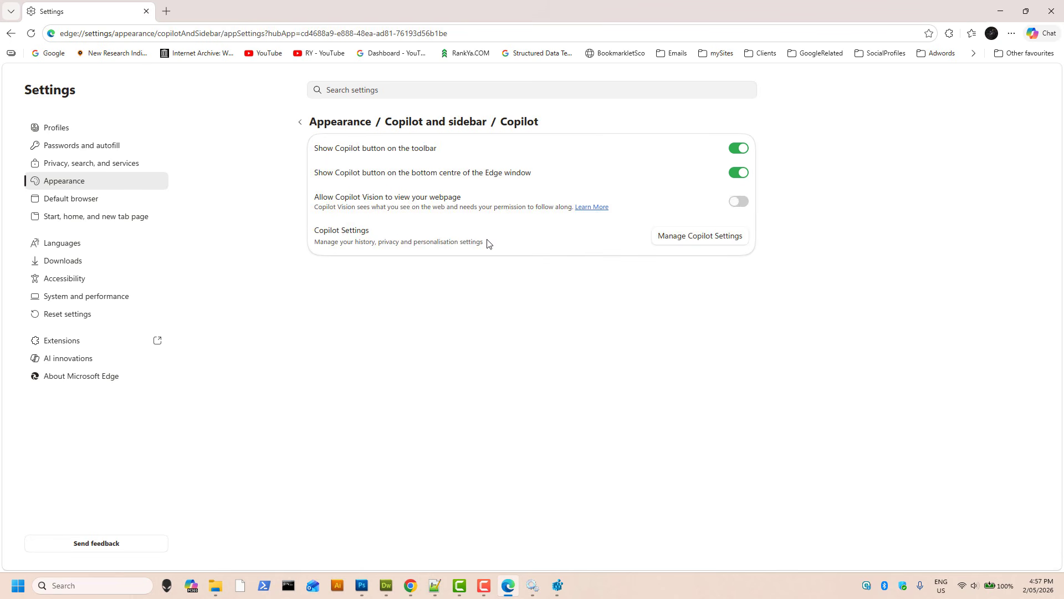
click(738, 148)
click(738, 172)
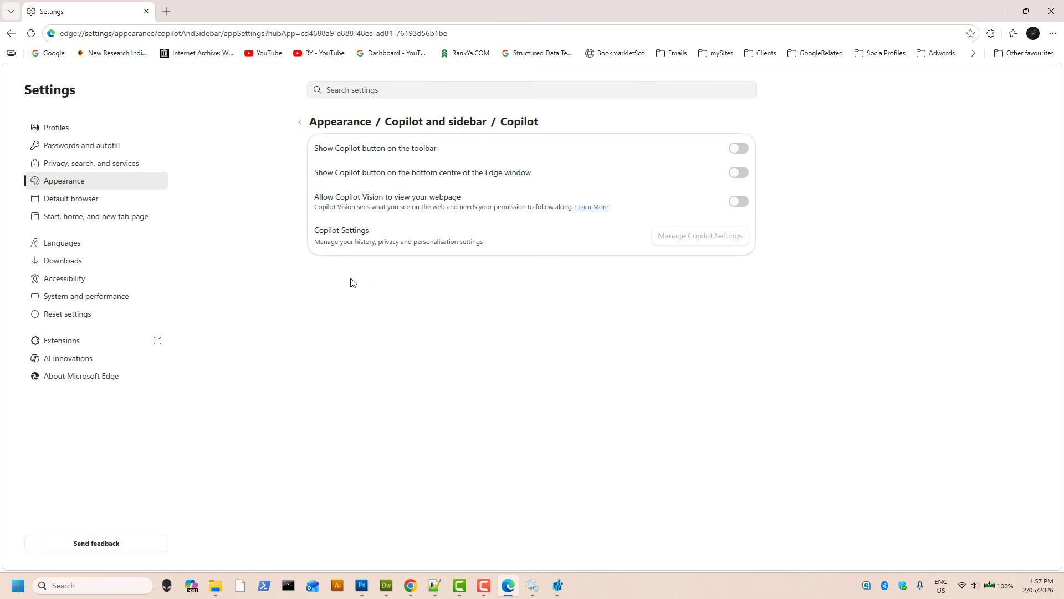
Step: Turn off Copilot Mode in the AI innovations settings and close the browser
click(69, 361)
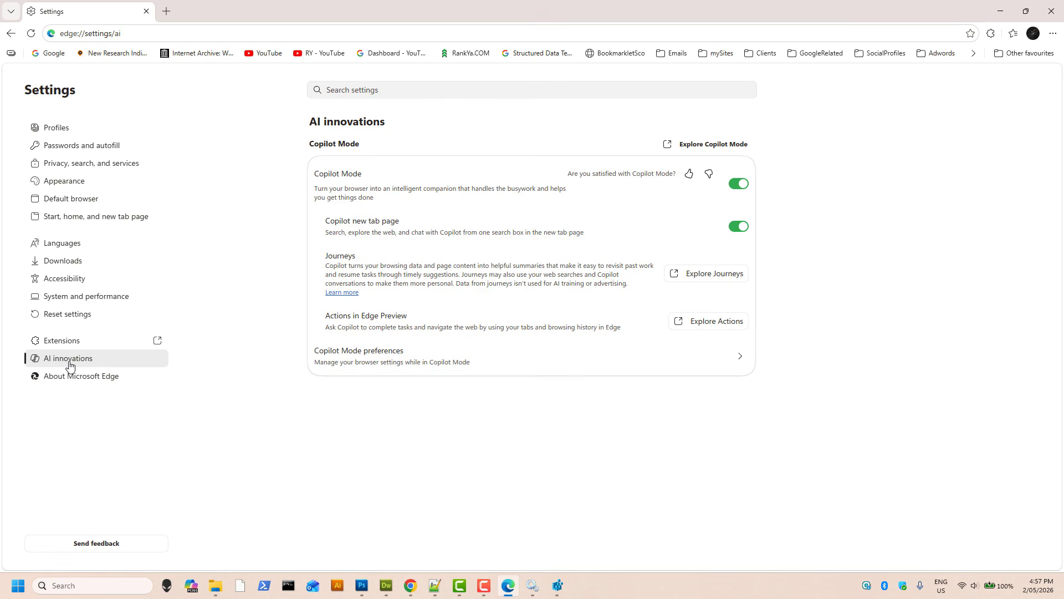
click(738, 185)
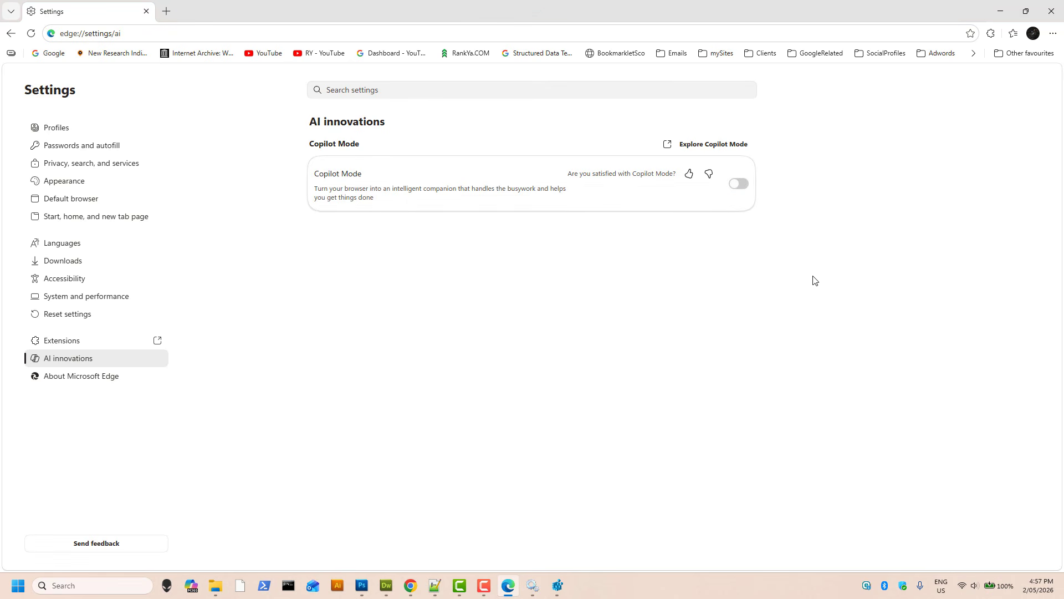
click(1051, 11)
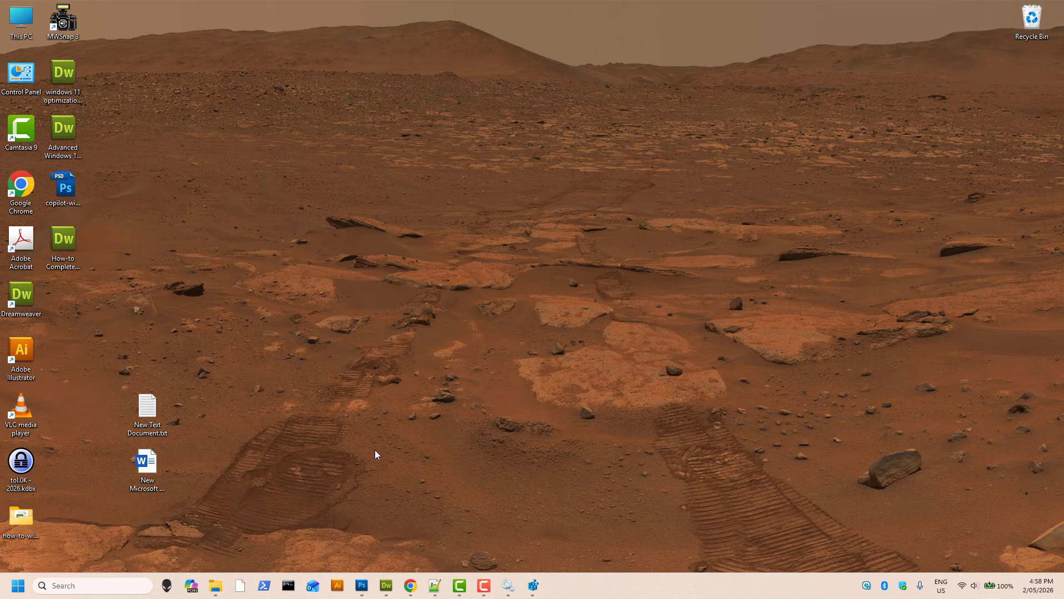
Step: Uninstall Microsoft 365 Copilot from the installed apps in Windows Settings, then close Settings
click(18, 586)
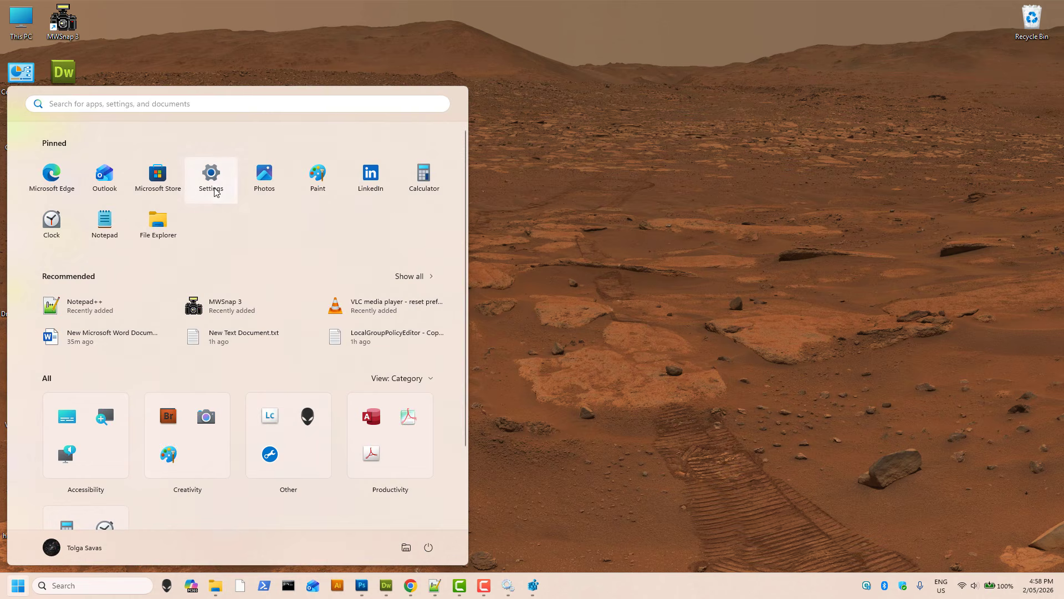
click(212, 173)
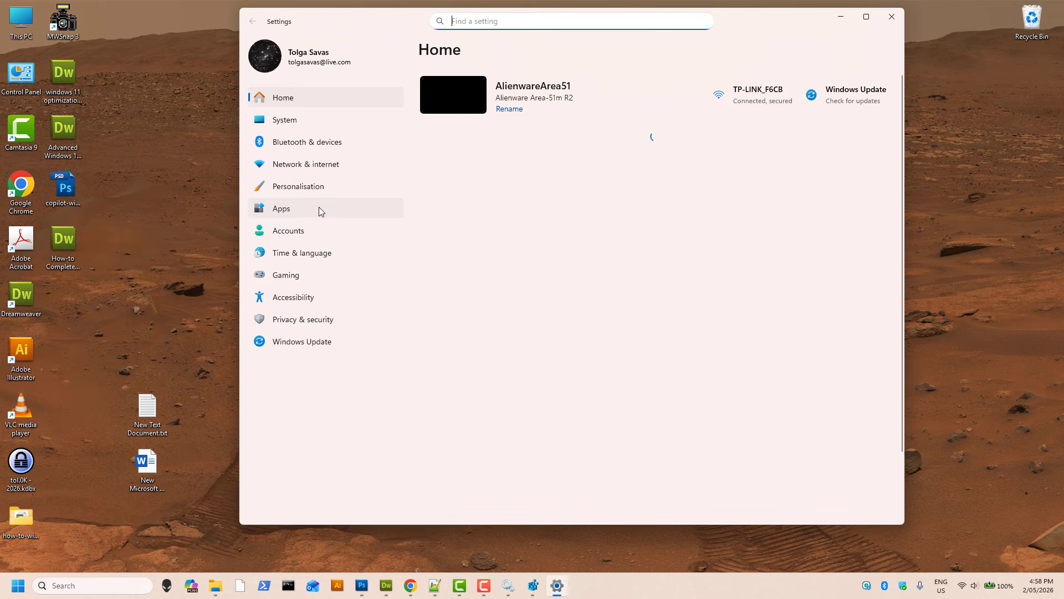
click(318, 209)
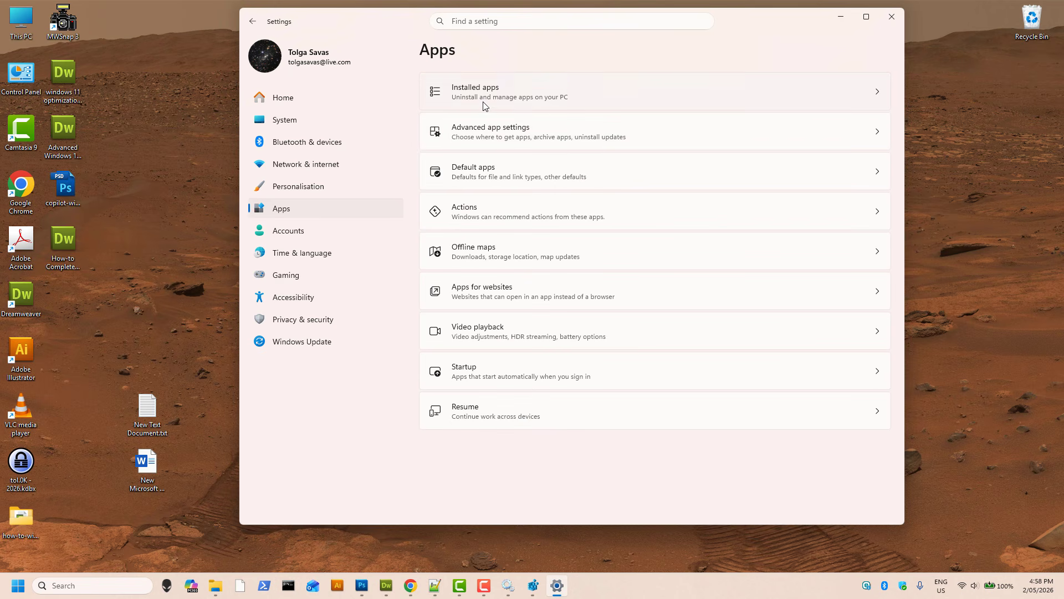
click(515, 105)
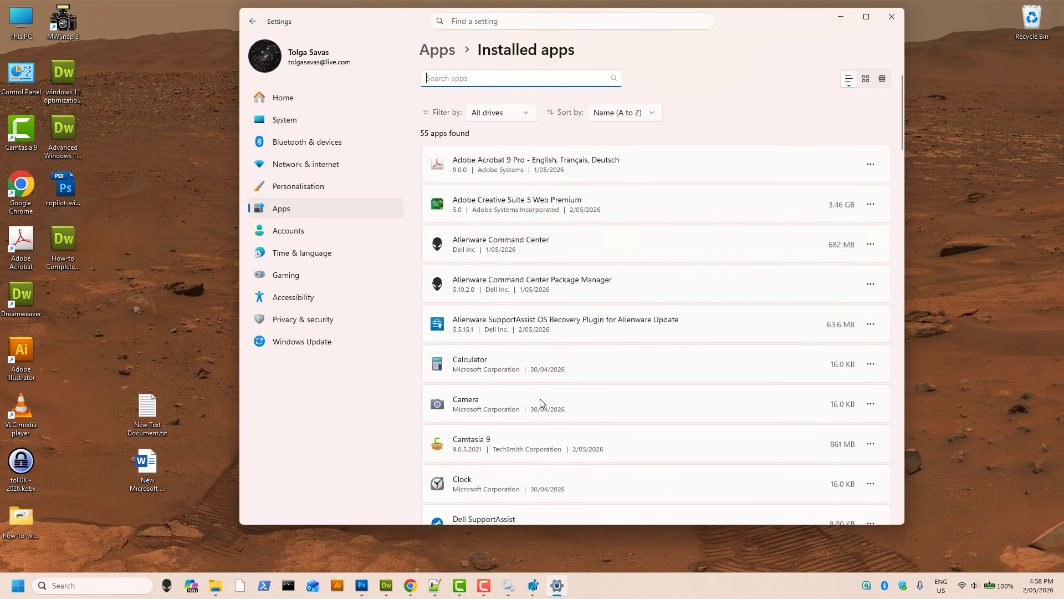
scroll(579, 378, down, 1)
scroll(579, 378, down, 10)
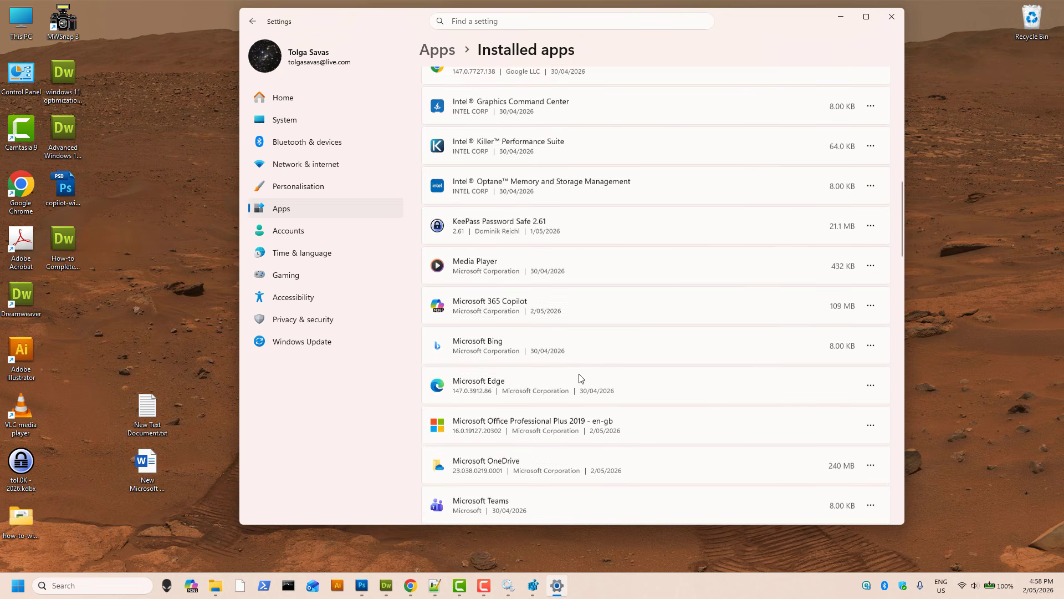
click(871, 304)
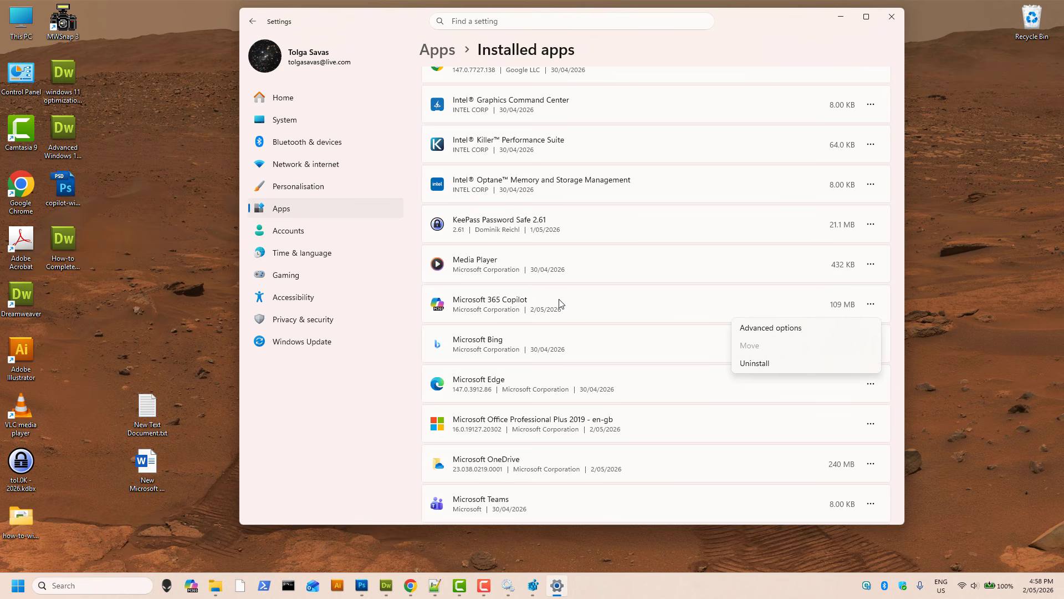
click(765, 361)
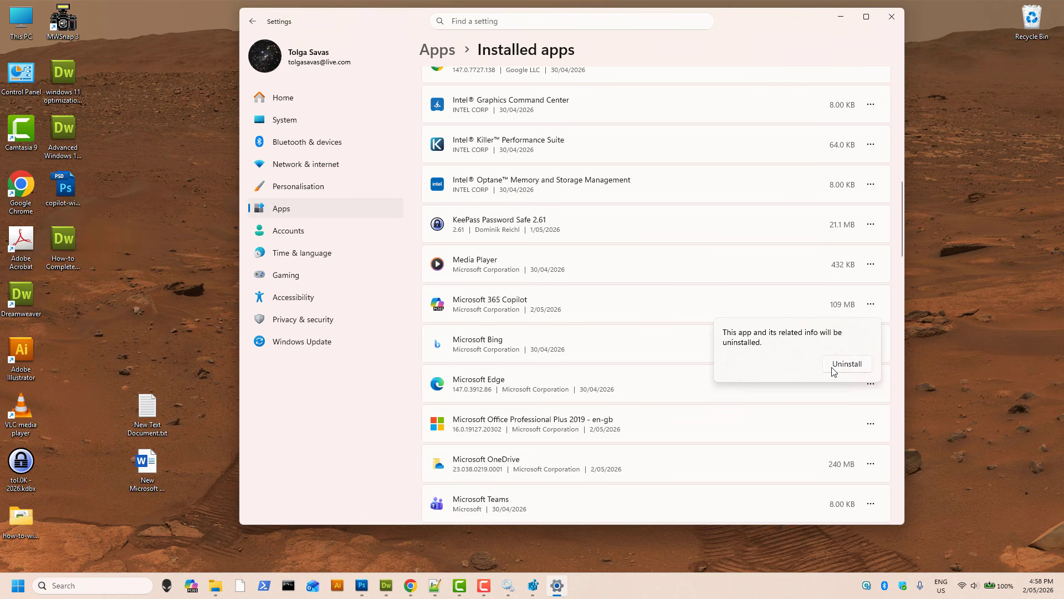
click(835, 364)
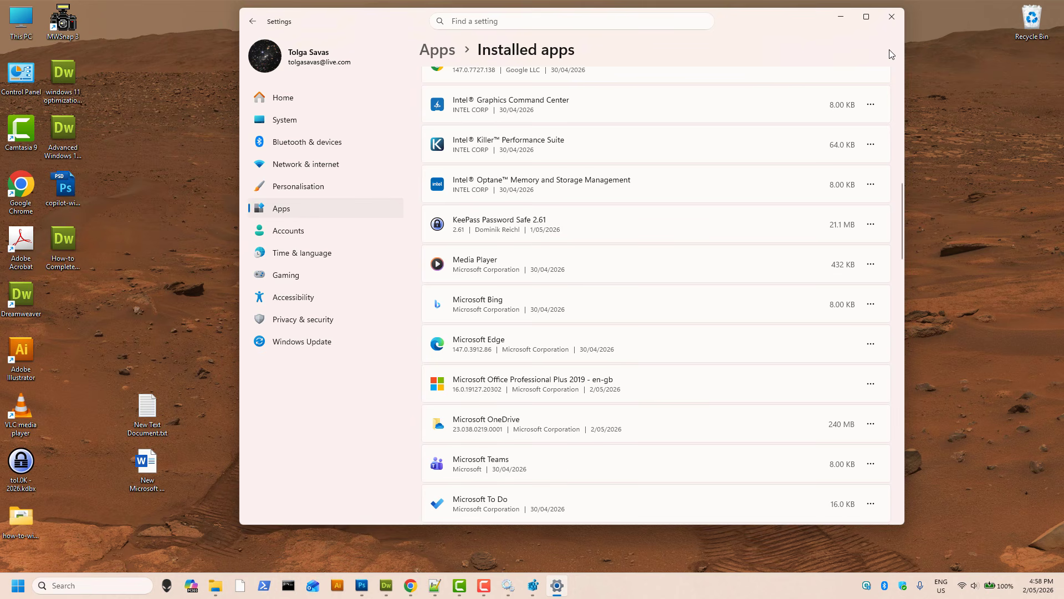
click(892, 17)
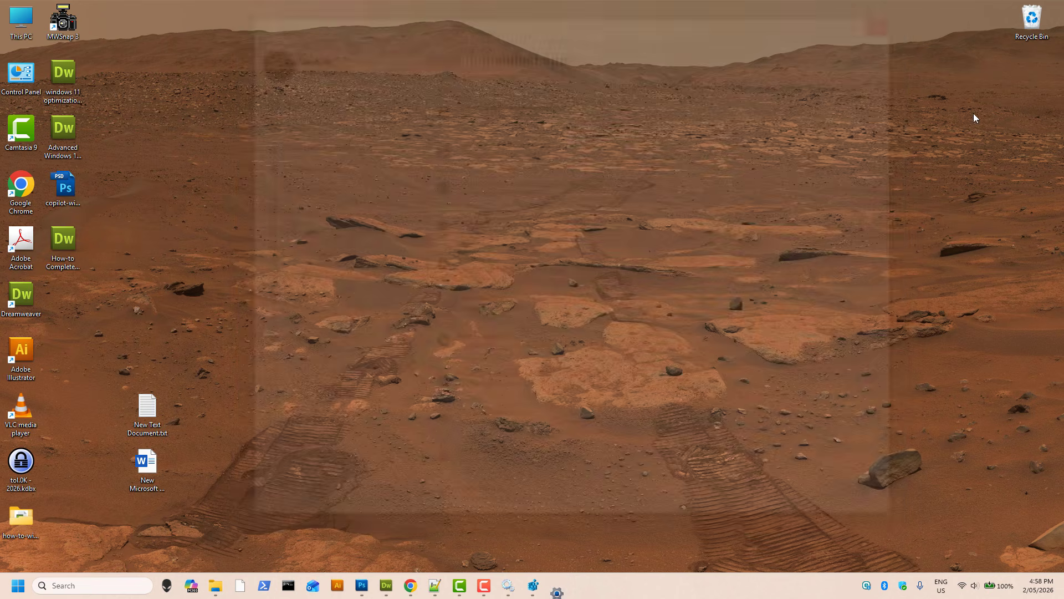
Step: Review the Recommendations & offers privacy options in Windows Settings, then close Settings
click(17, 586)
click(212, 176)
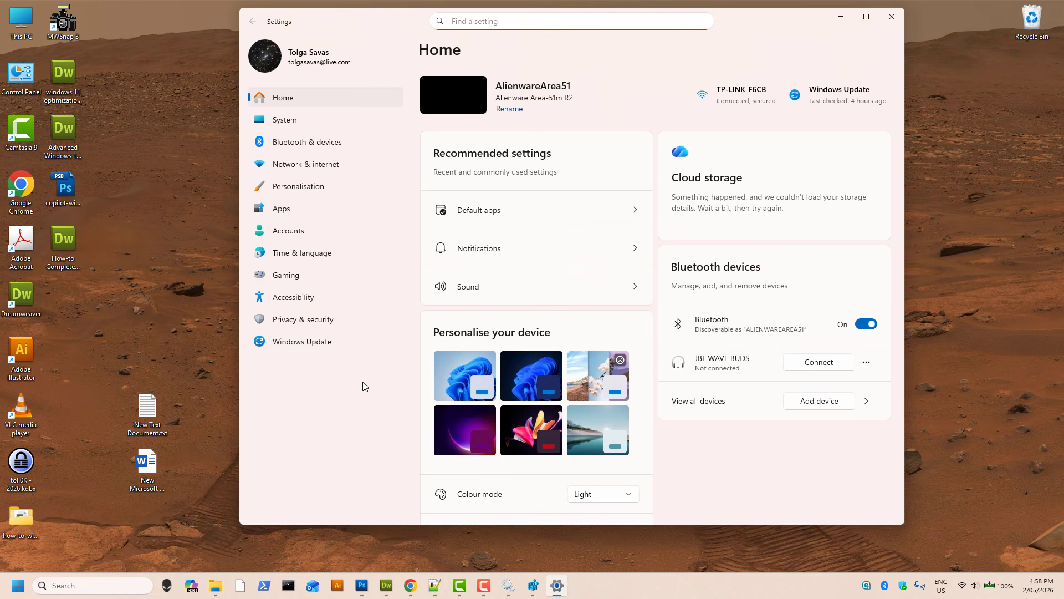
click(317, 318)
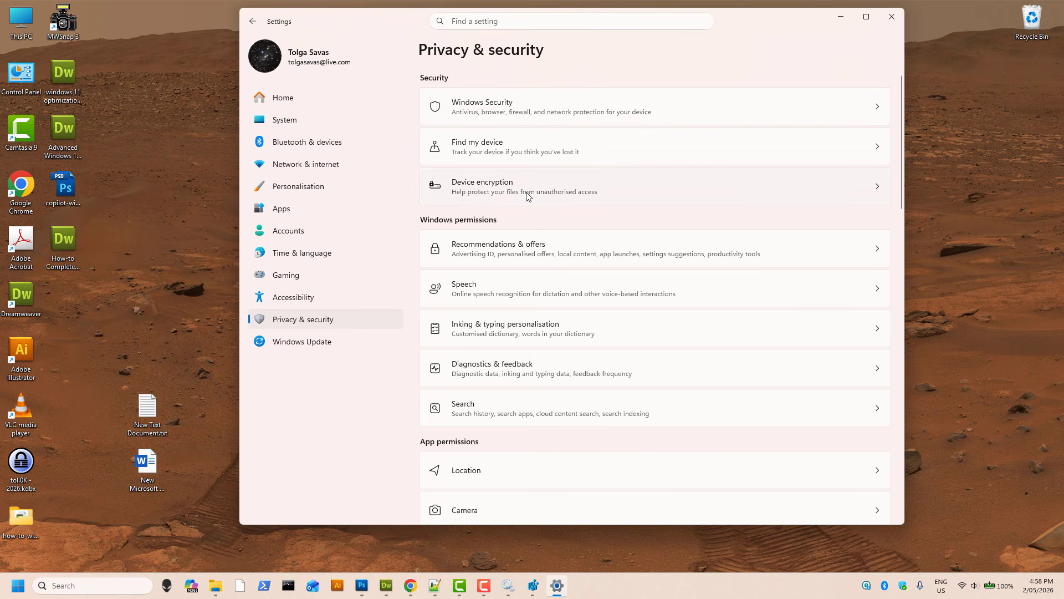
click(515, 253)
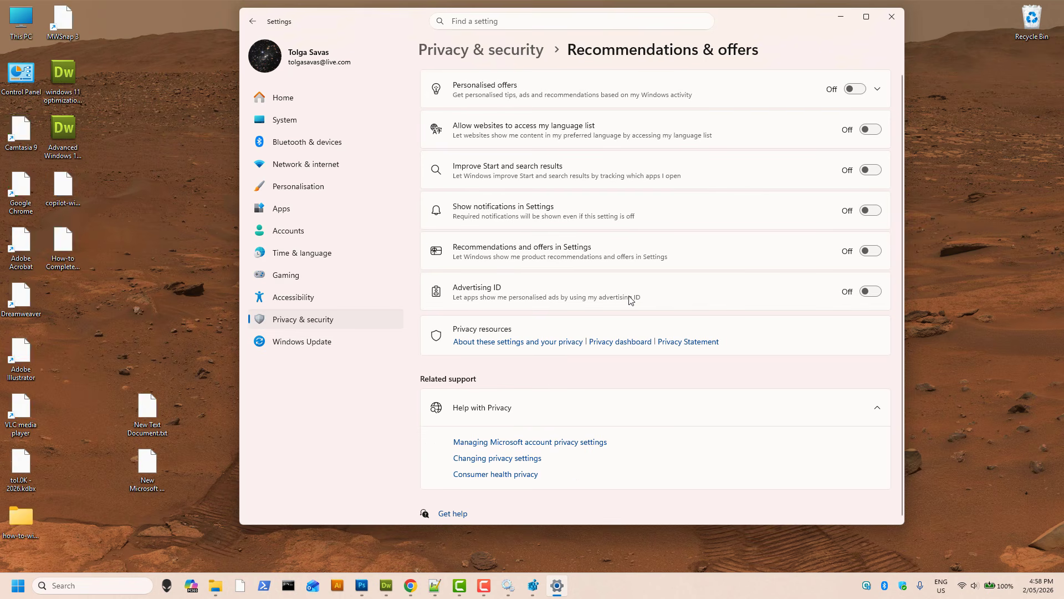
click(481, 50)
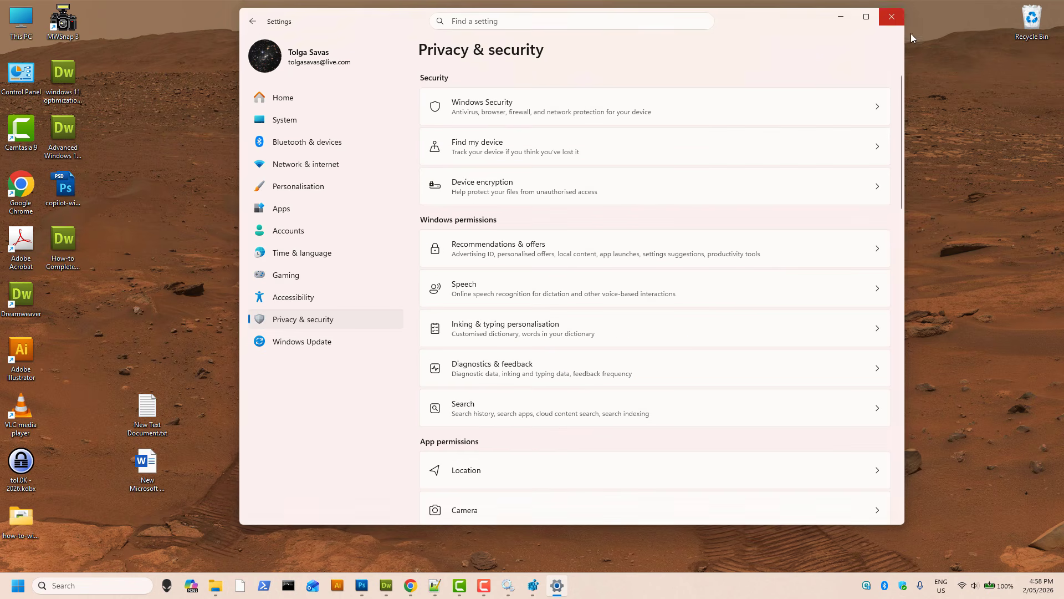
click(891, 16)
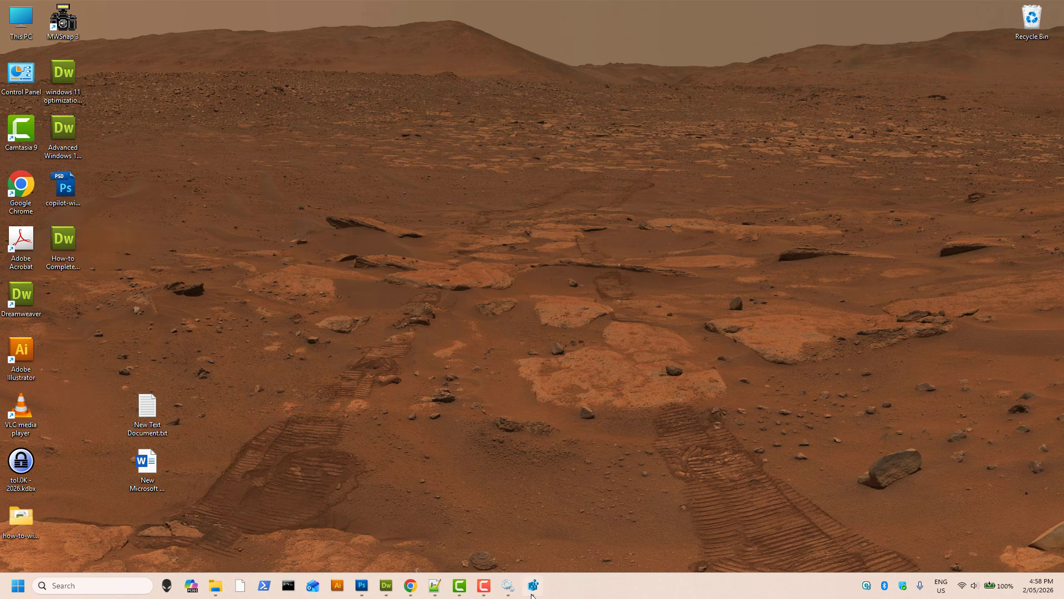
mouse_move(532, 596)
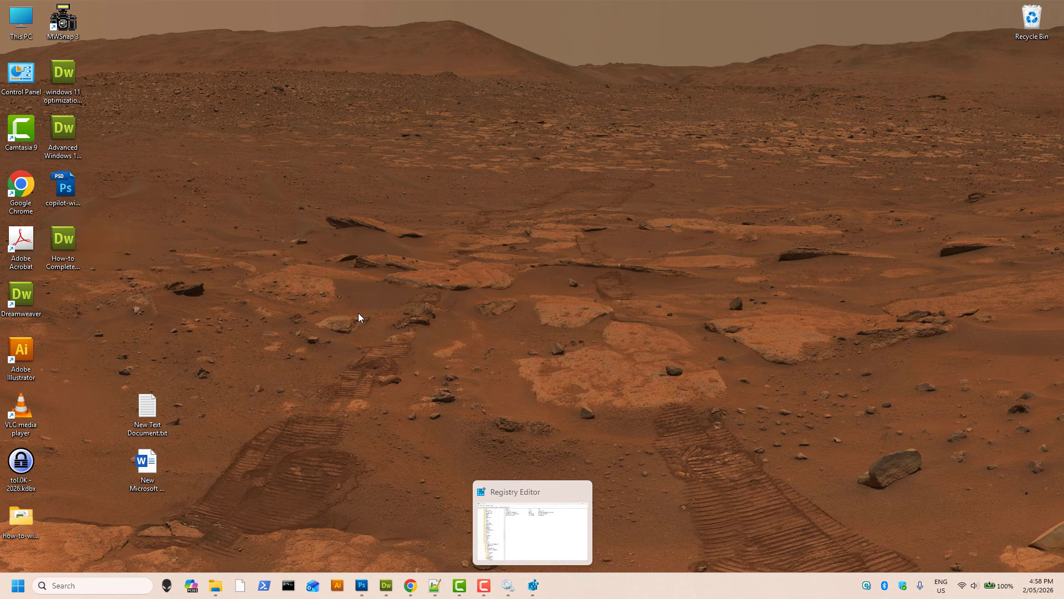
click(83, 588)
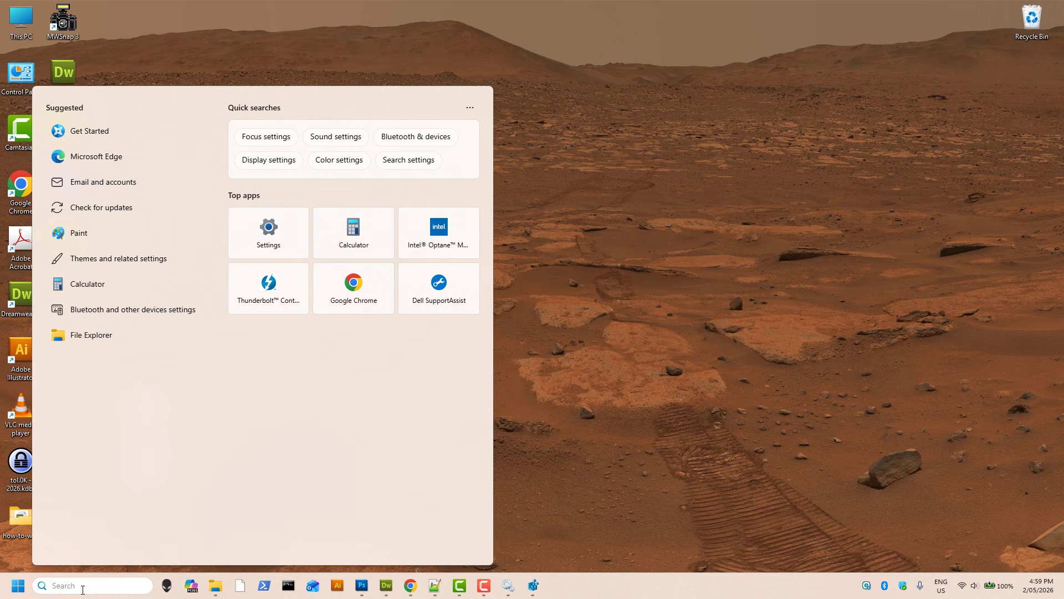
text(gr)
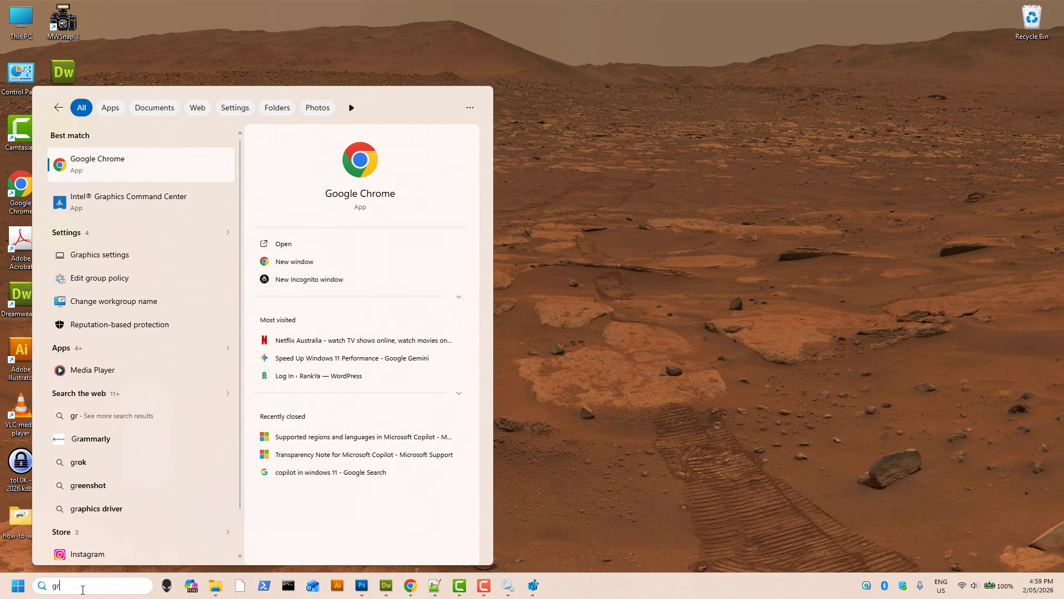
text(oup)
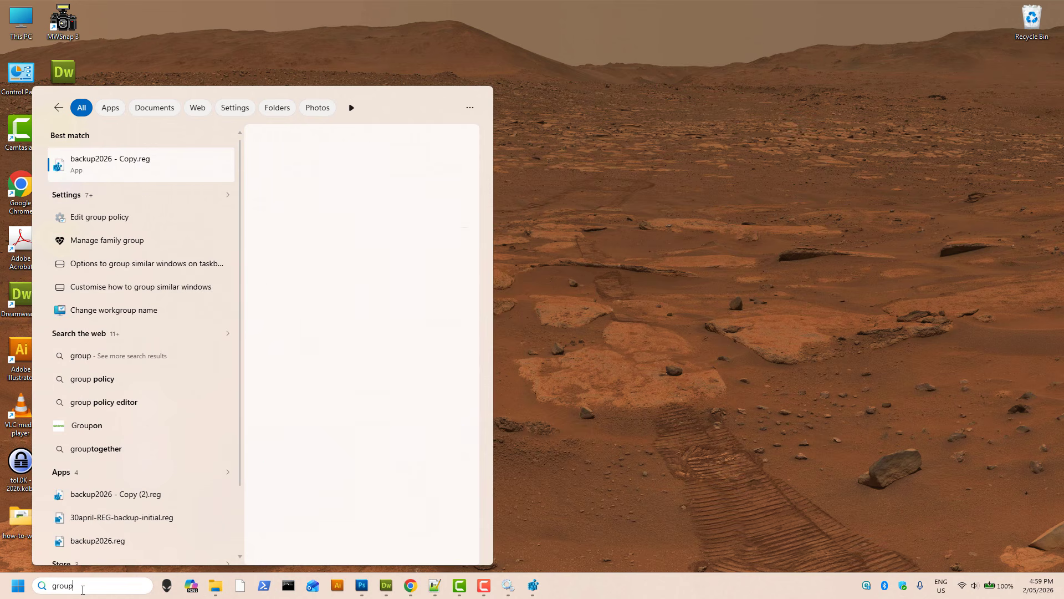
text( ed)
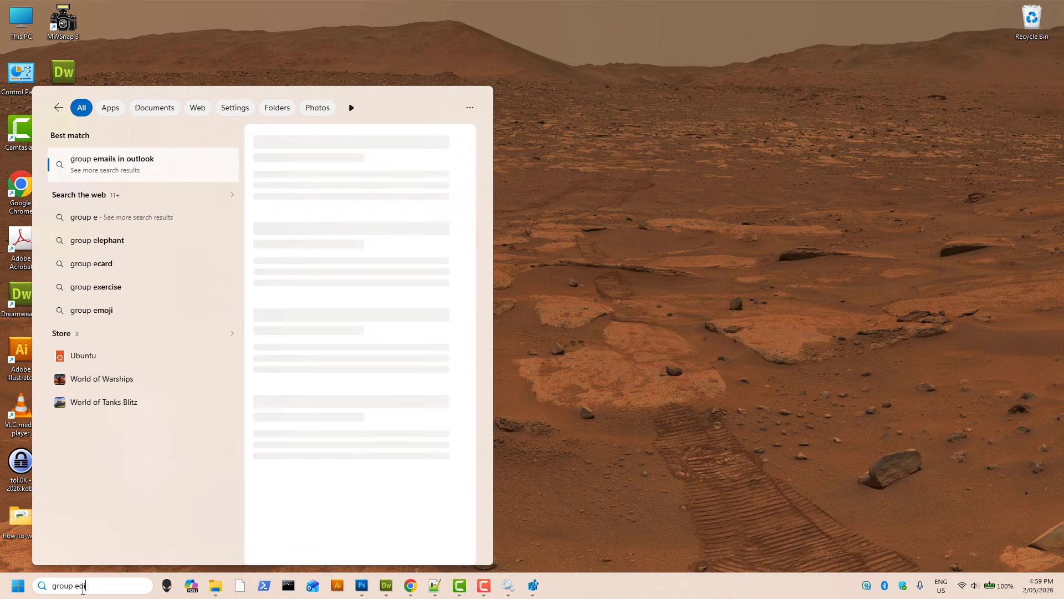
text(it mode excel)
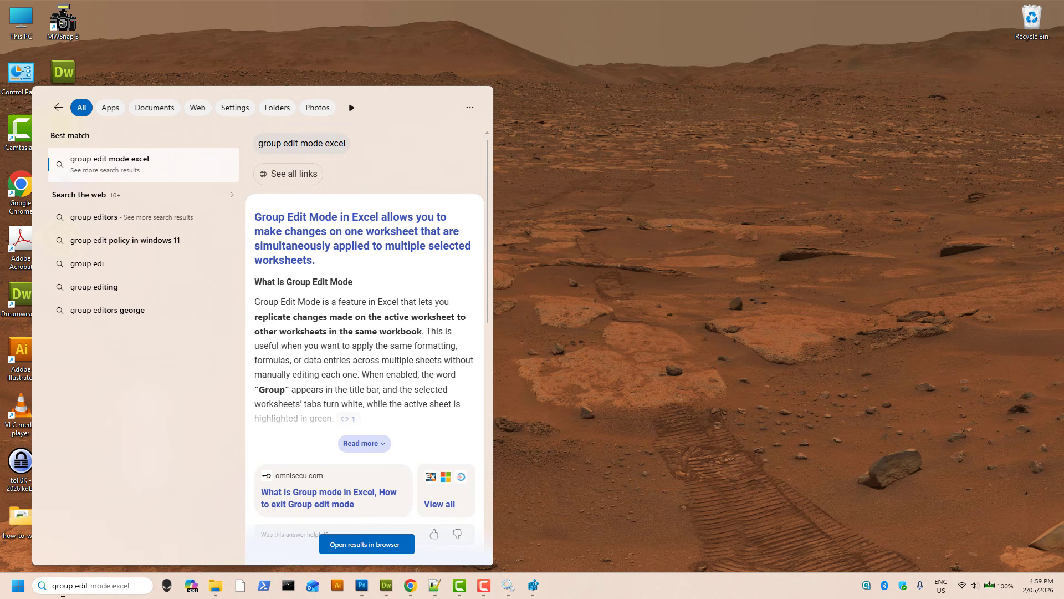
Step: Search Windows for "edit" and open Edit group policy
triple_click(63, 591)
text(edit)
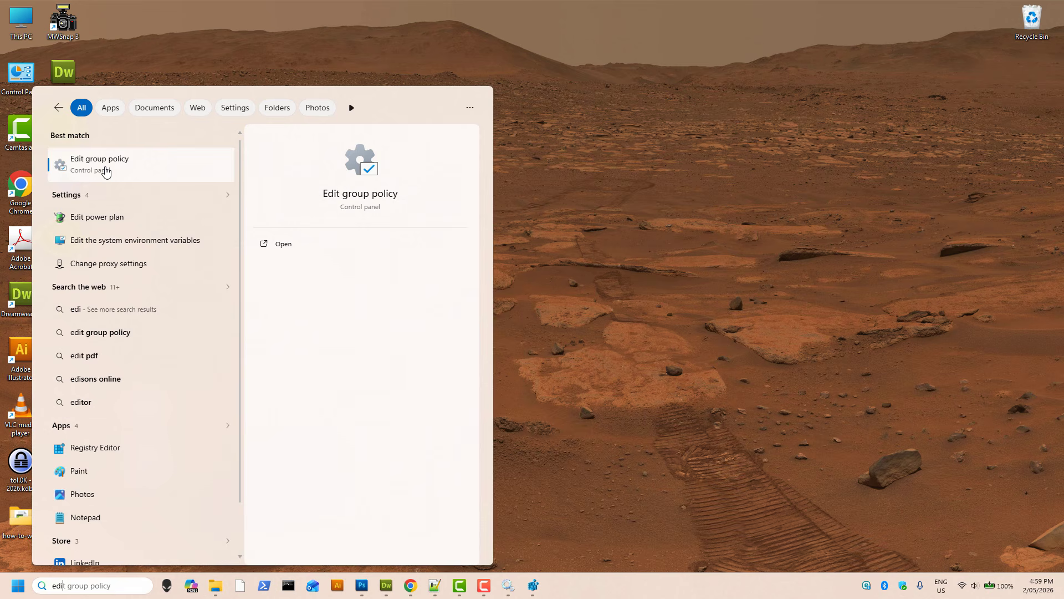
click(105, 167)
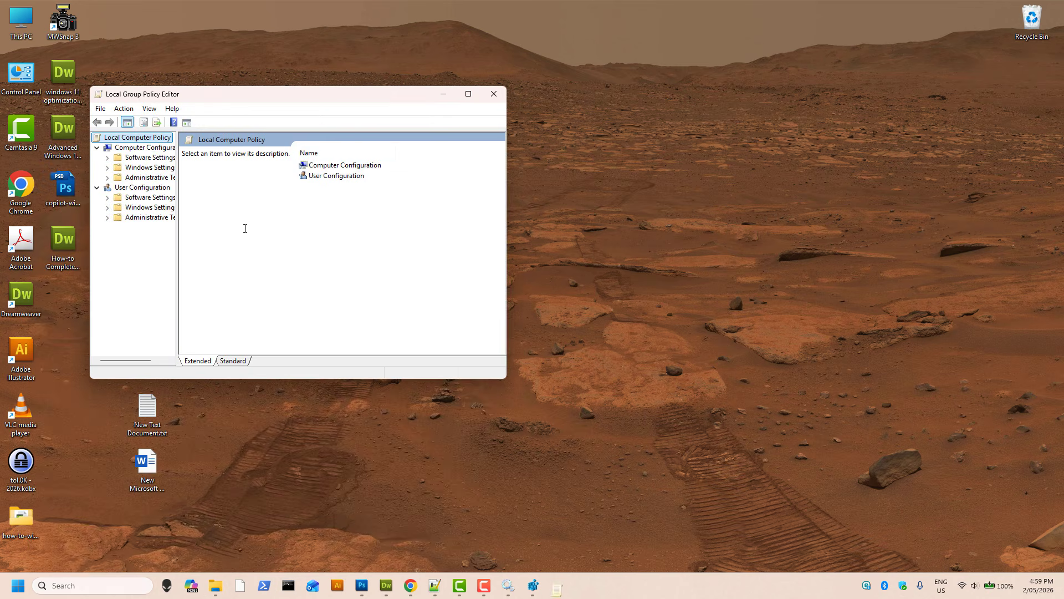
Step: Widen the policy tree and expand Administrative Templates under Computer Configuration
drag(352, 102, 487, 81)
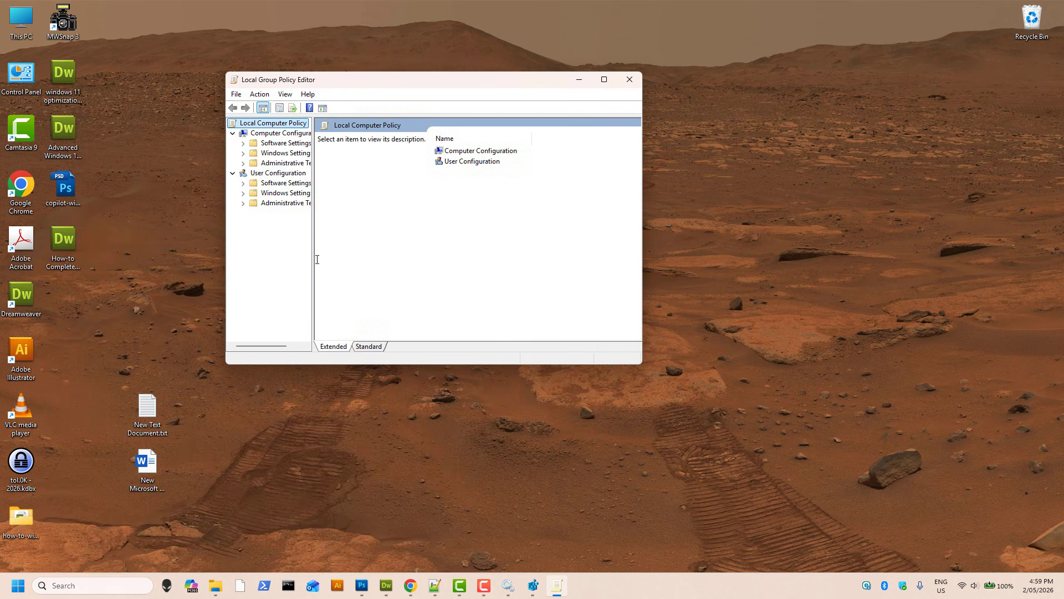
drag(312, 259, 380, 259)
click(311, 163)
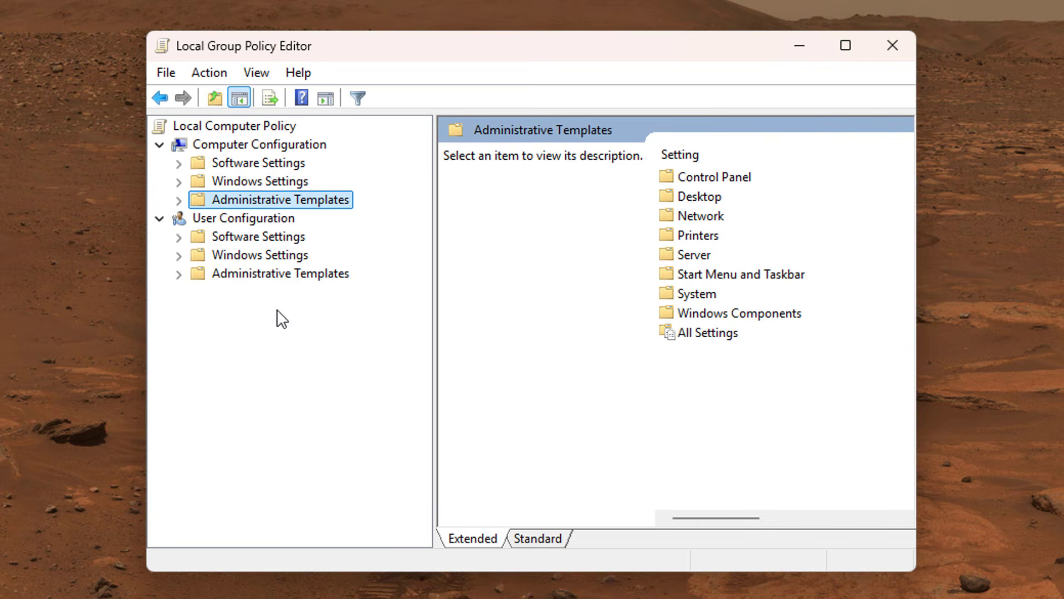
click(261, 219)
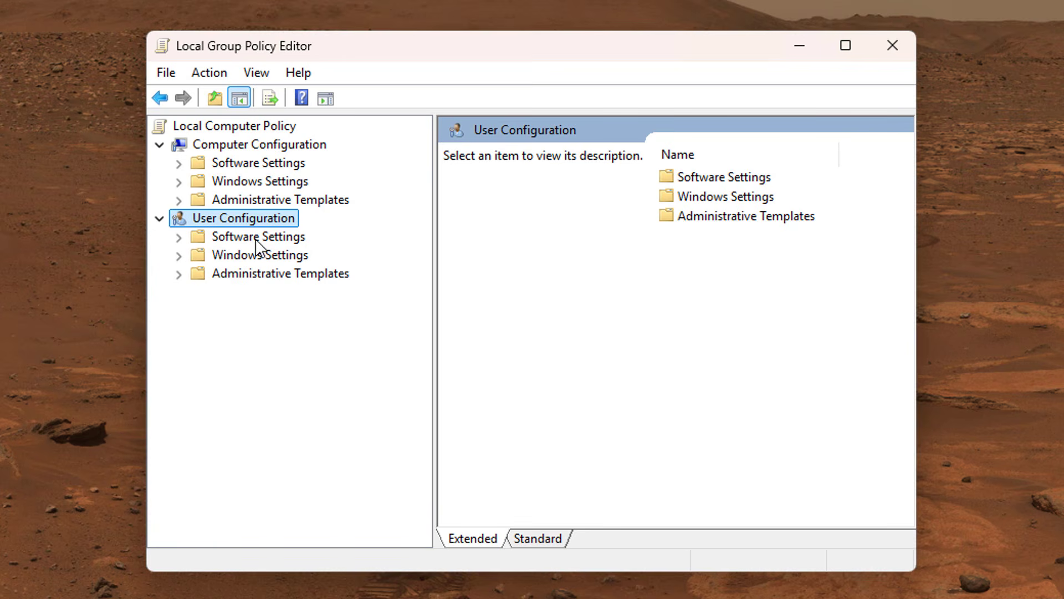
click(246, 201)
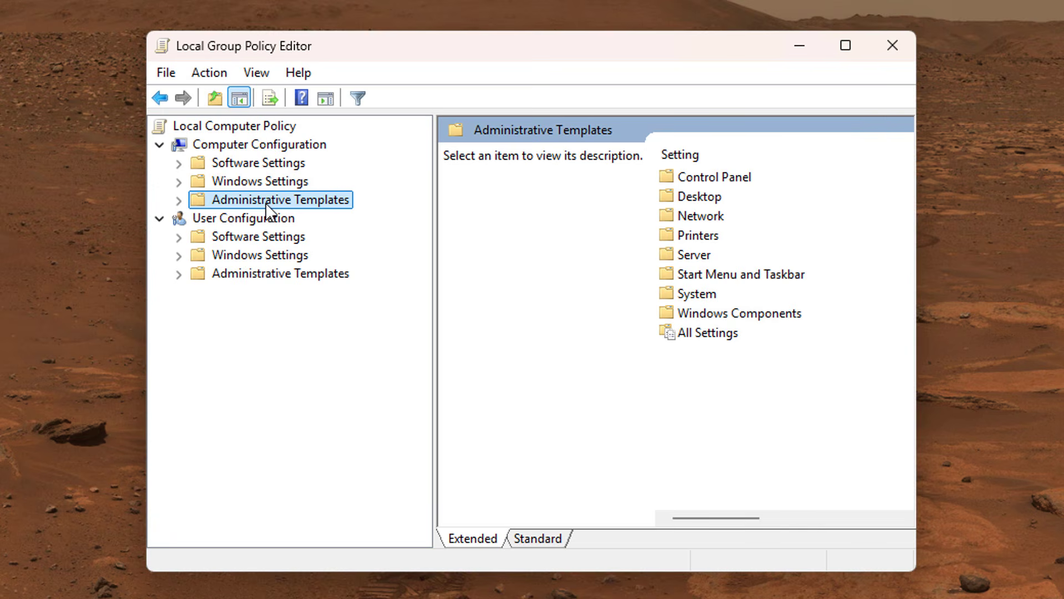
click(178, 201)
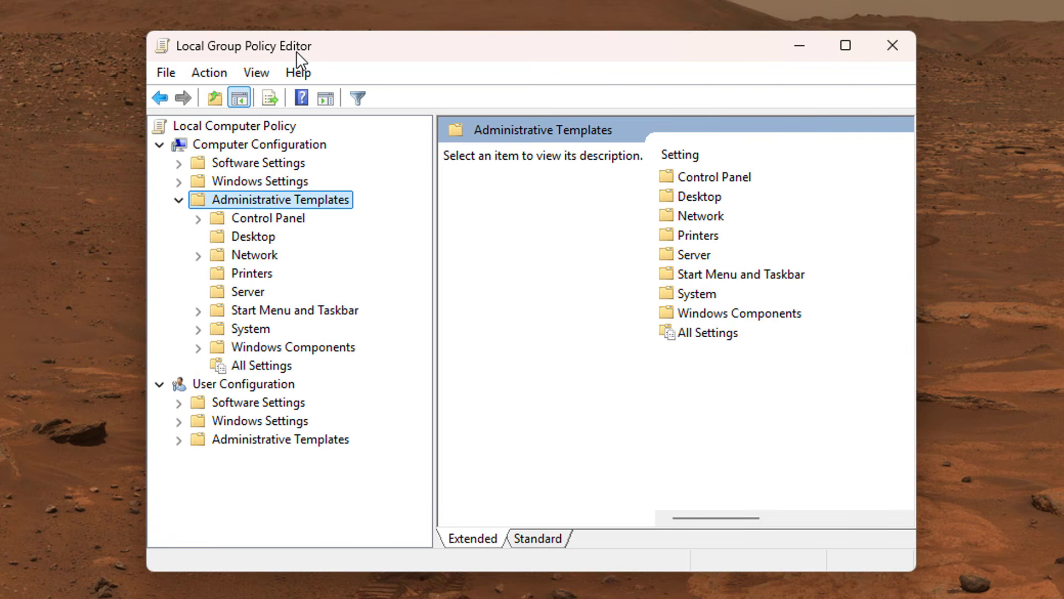
Step: Open the Windows AI folder under Windows Components and maximize the policy editor
double_click(252, 348)
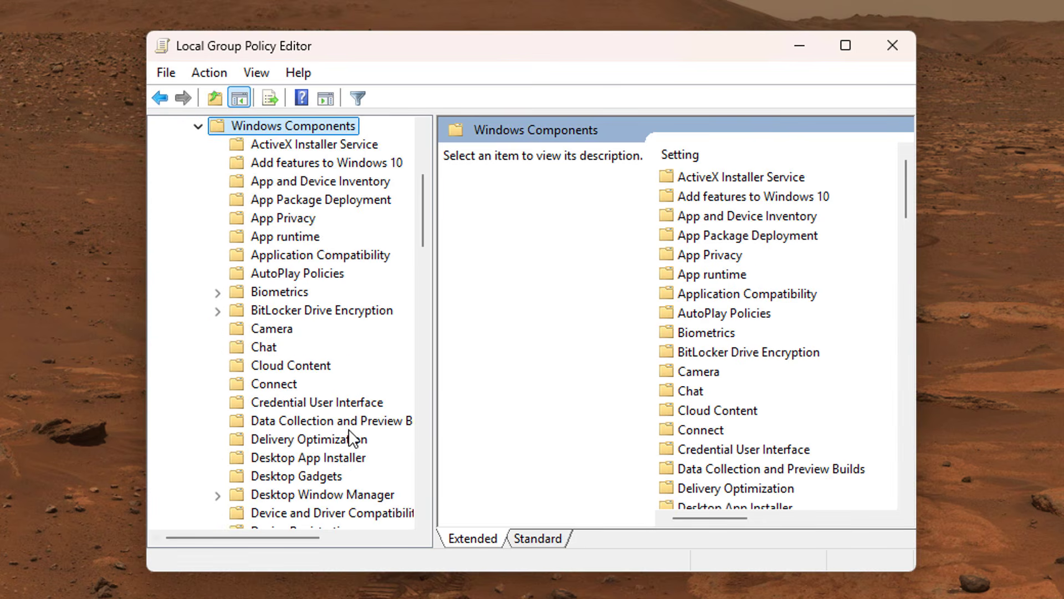
scroll(350, 437, down, 10)
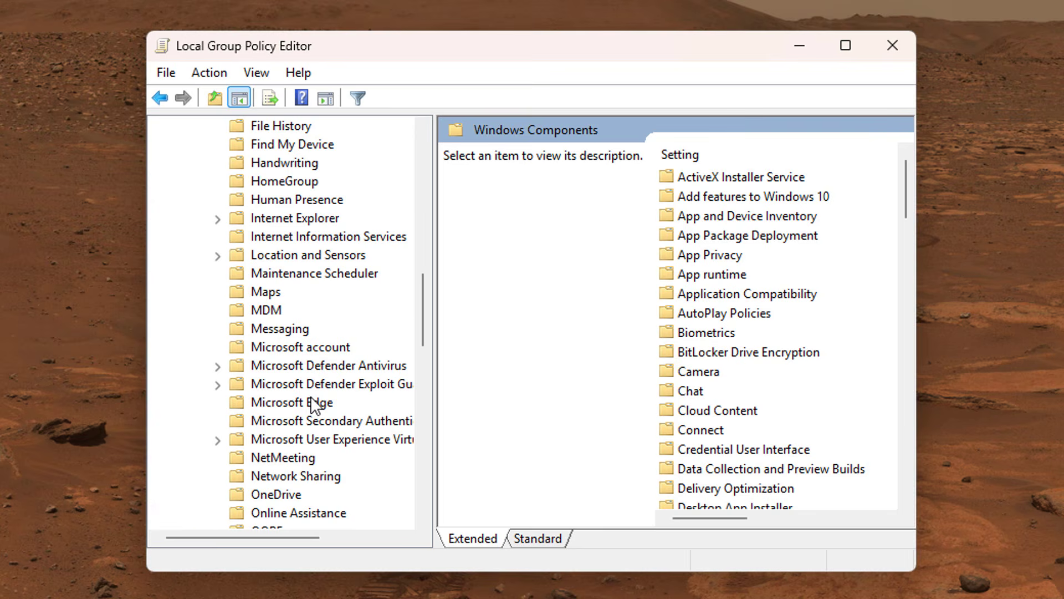
scroll(315, 404, down, 2)
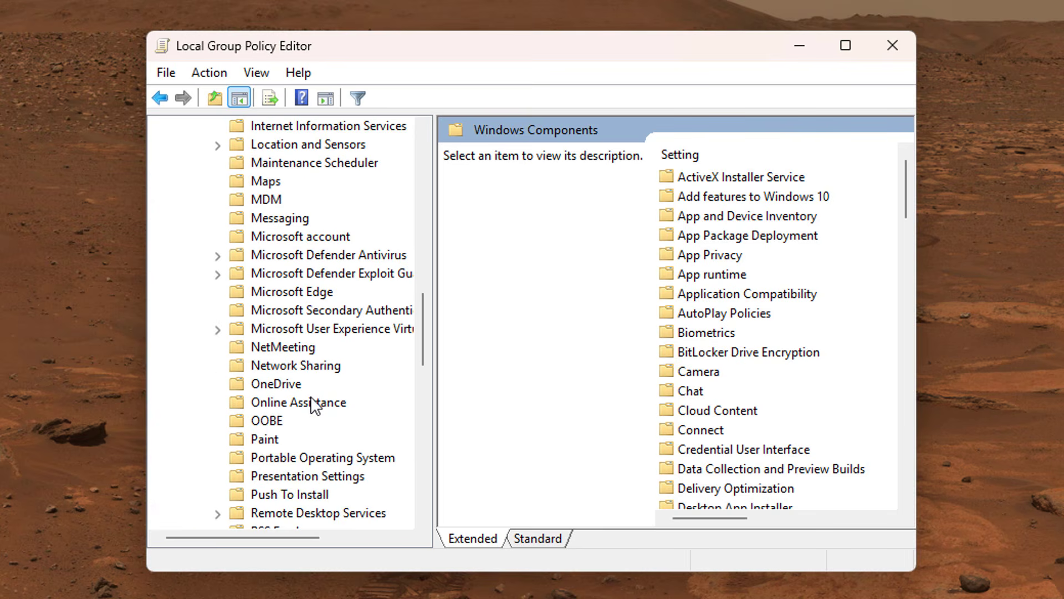
scroll(315, 404, down, 5)
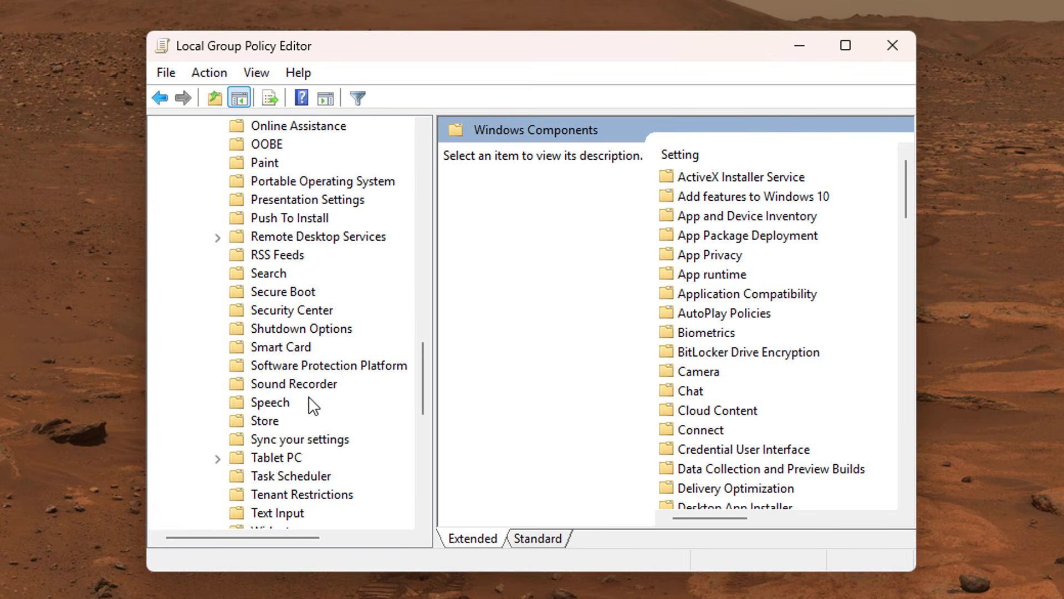
scroll(310, 405, down, 2)
click(297, 441)
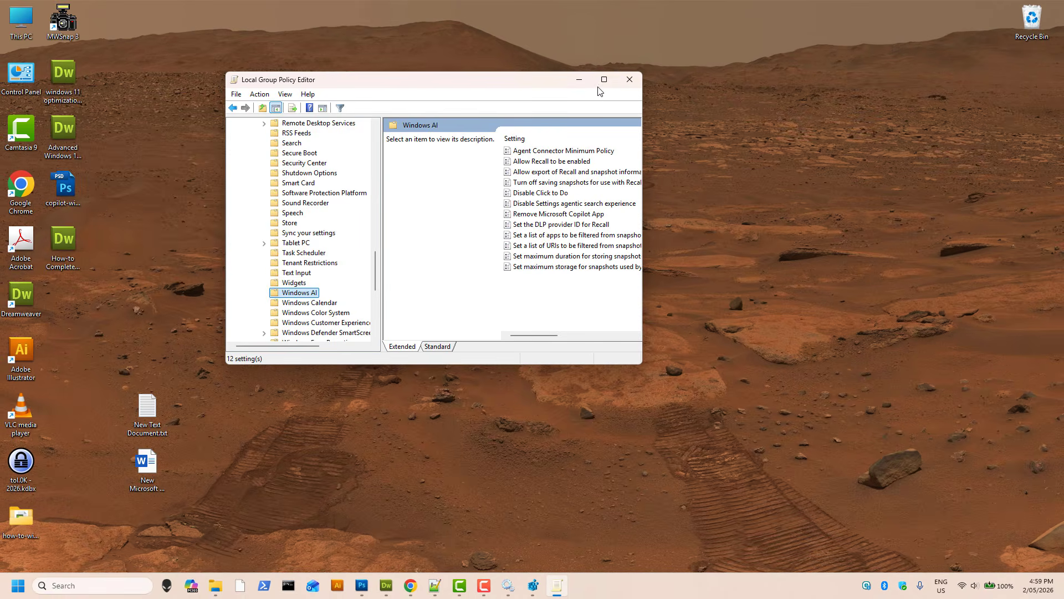
click(845, 46)
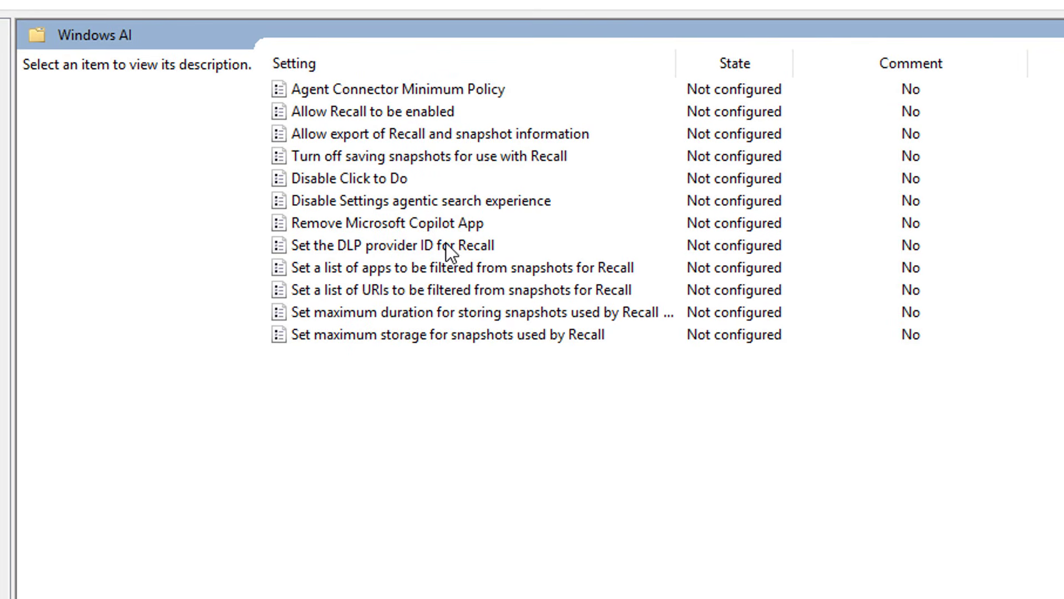
Step: Set the Remove Microsoft Copilot App policy to Enabled and apply it
double_click(354, 225)
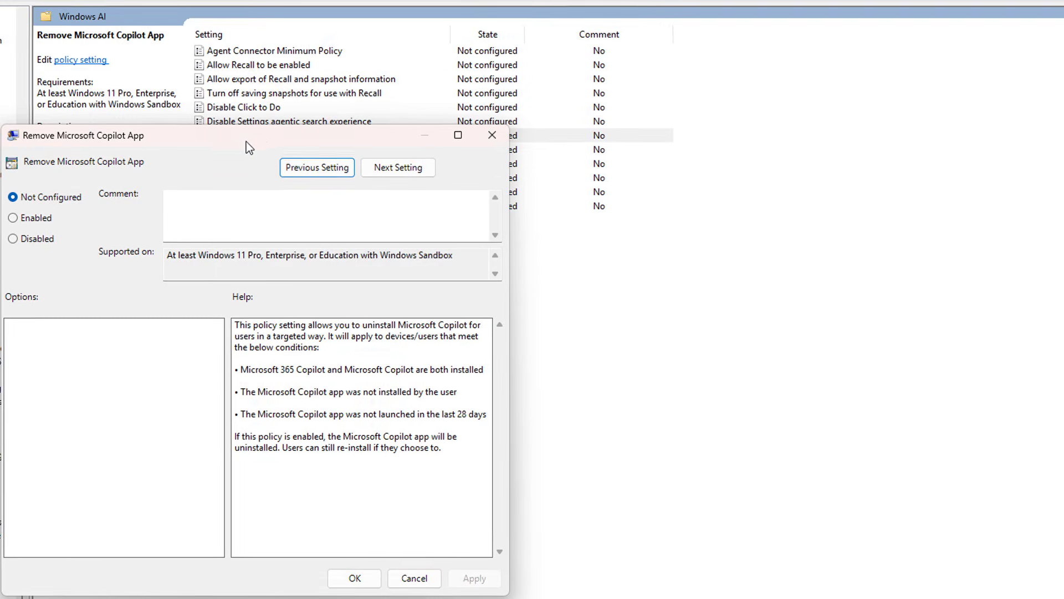
click(13, 217)
drag(235, 325, 447, 452)
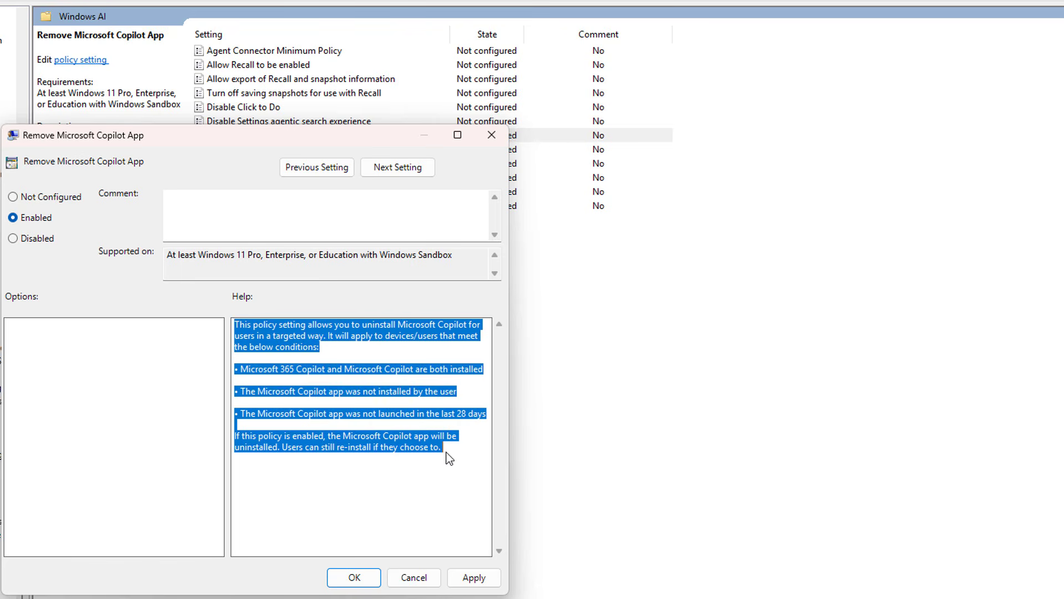
click(423, 457)
click(477, 579)
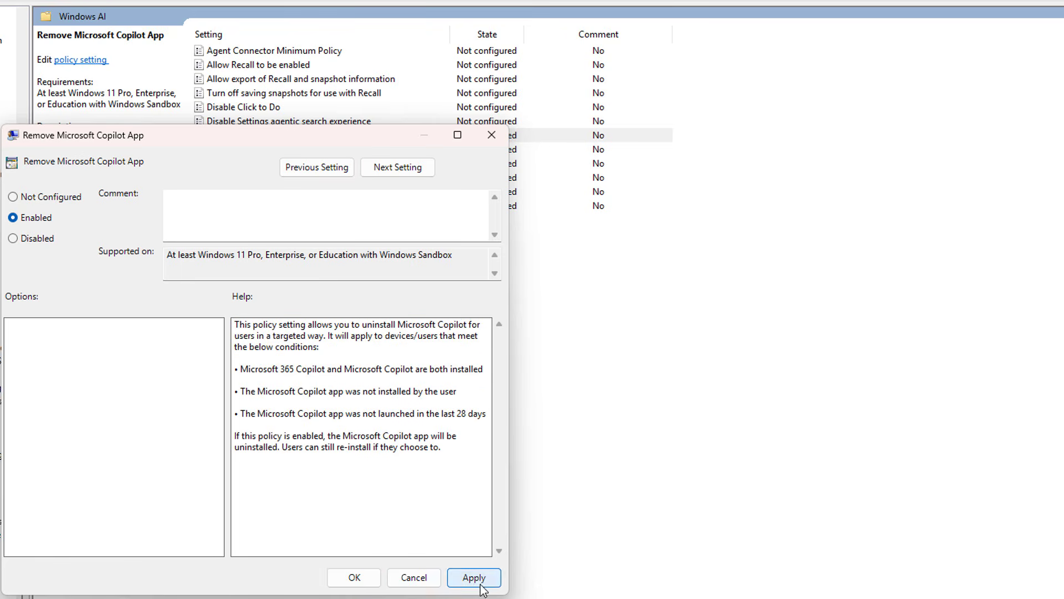
click(354, 577)
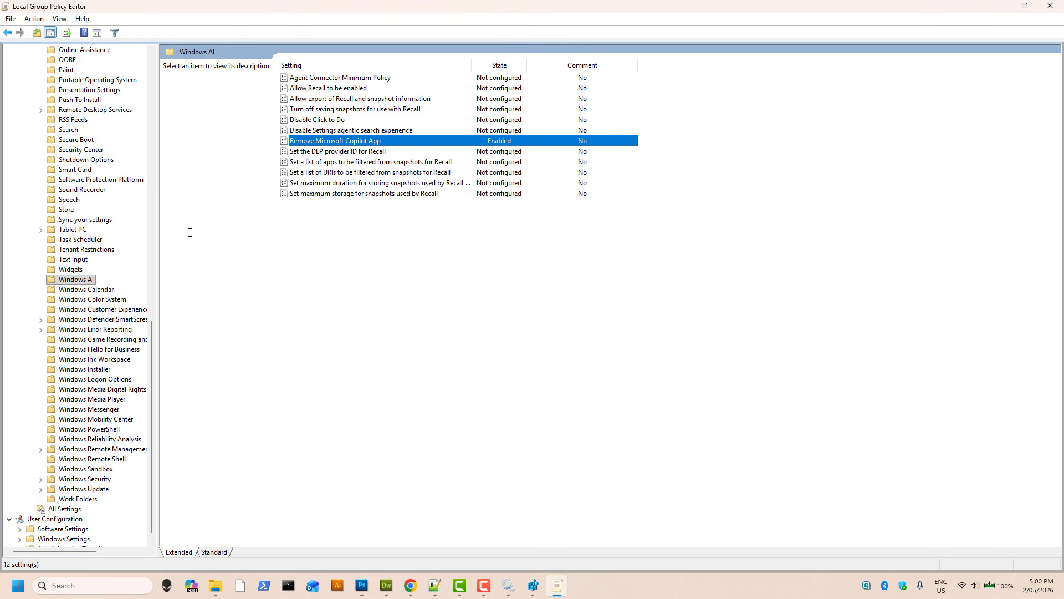
Step: Collapse Windows Components, return to Administrative Templates under Computer Configuration, and close the policy editor
scroll(52, 46, up, 5)
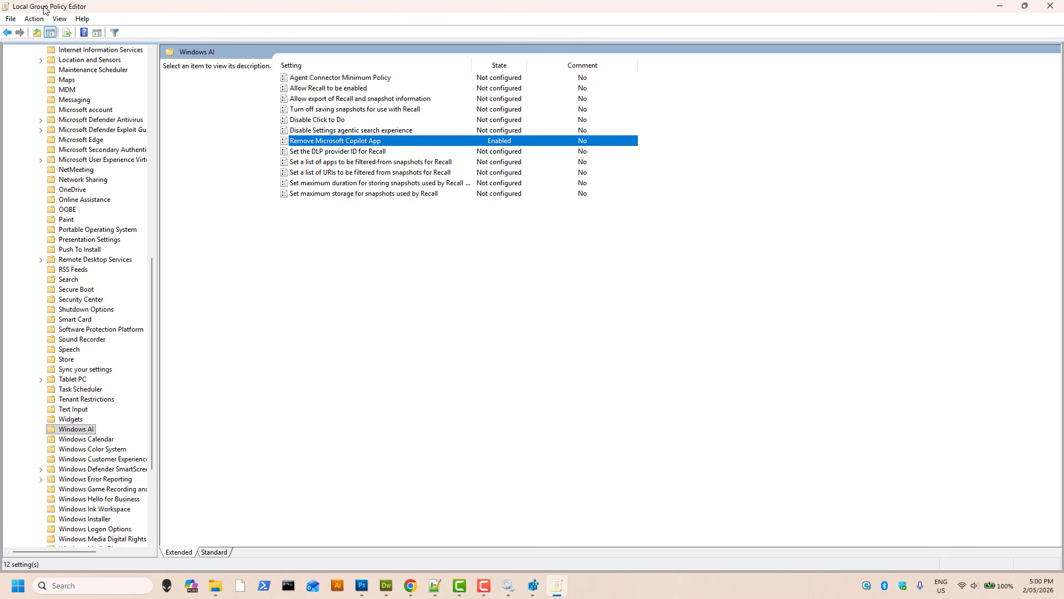
scroll(88, 354, up, 16)
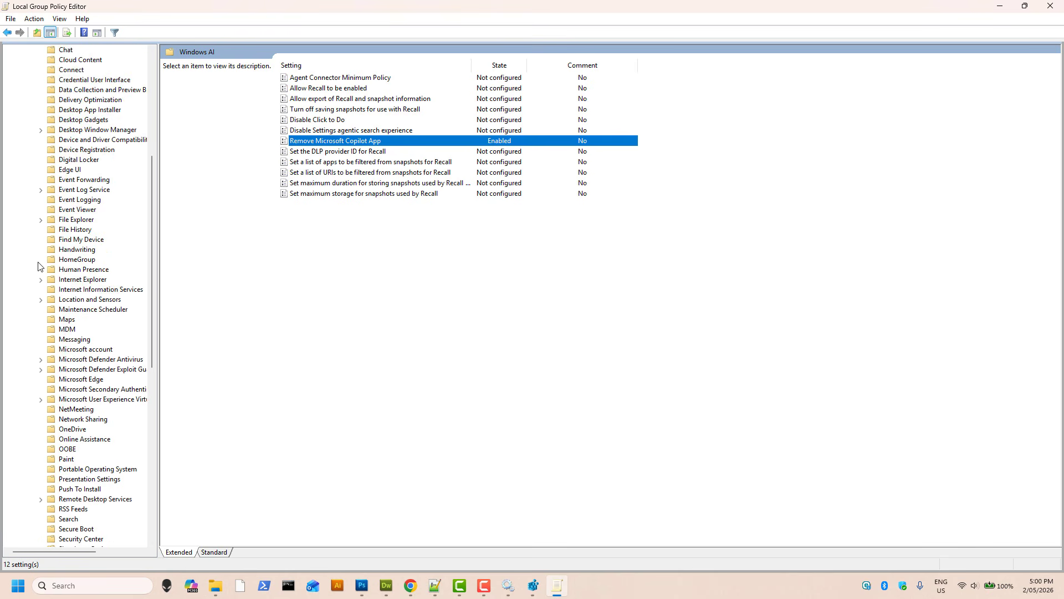
scroll(44, 234, down, 1)
click(61, 143)
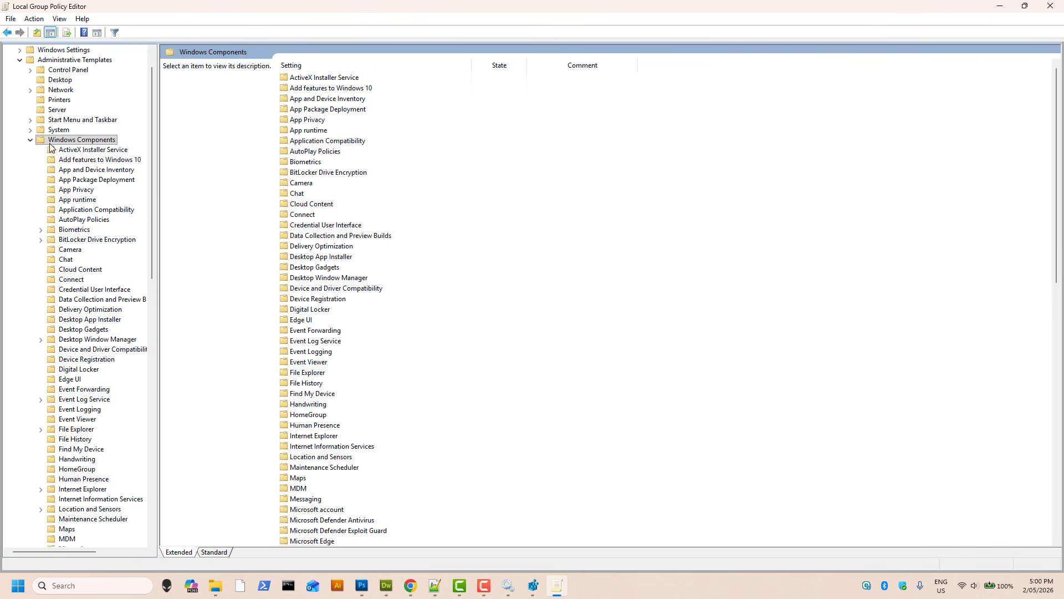
click(30, 140)
click(47, 60)
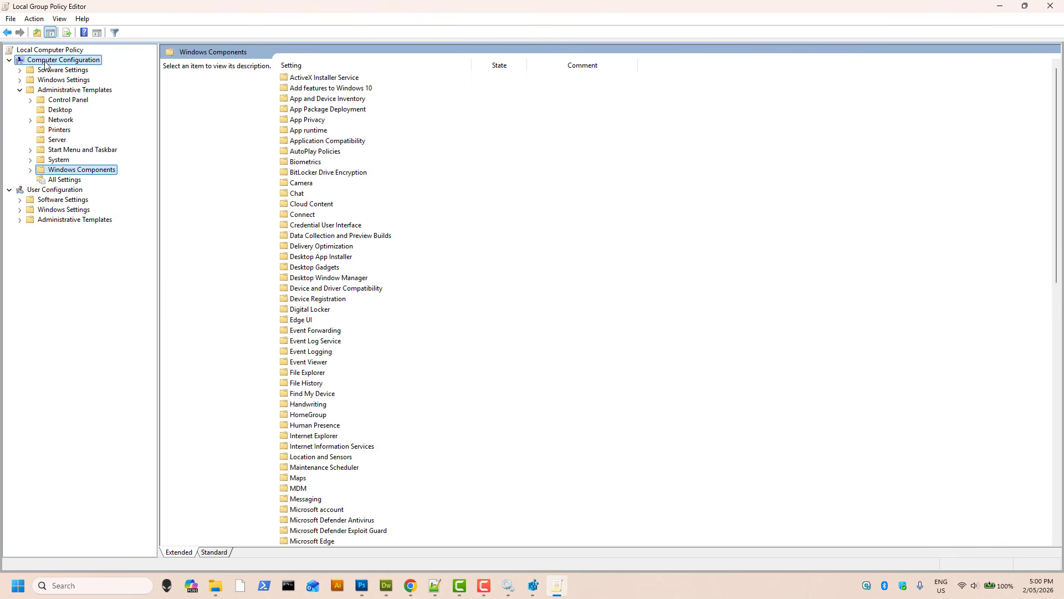
click(62, 91)
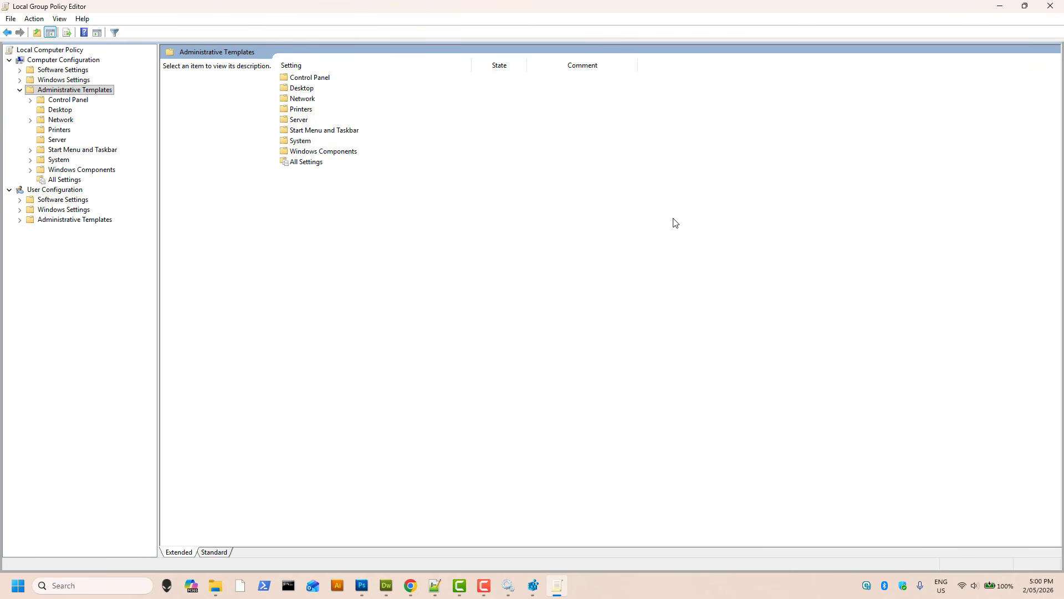
click(1026, 5)
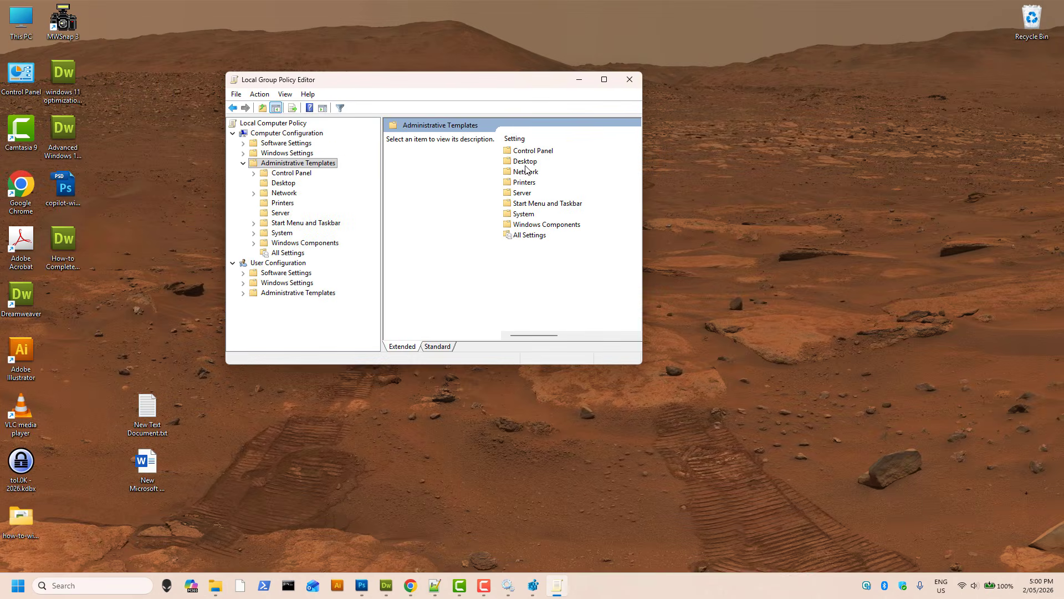
click(629, 79)
Step: Review the Windows Update page in Windows Settings, and close Settings
click(18, 584)
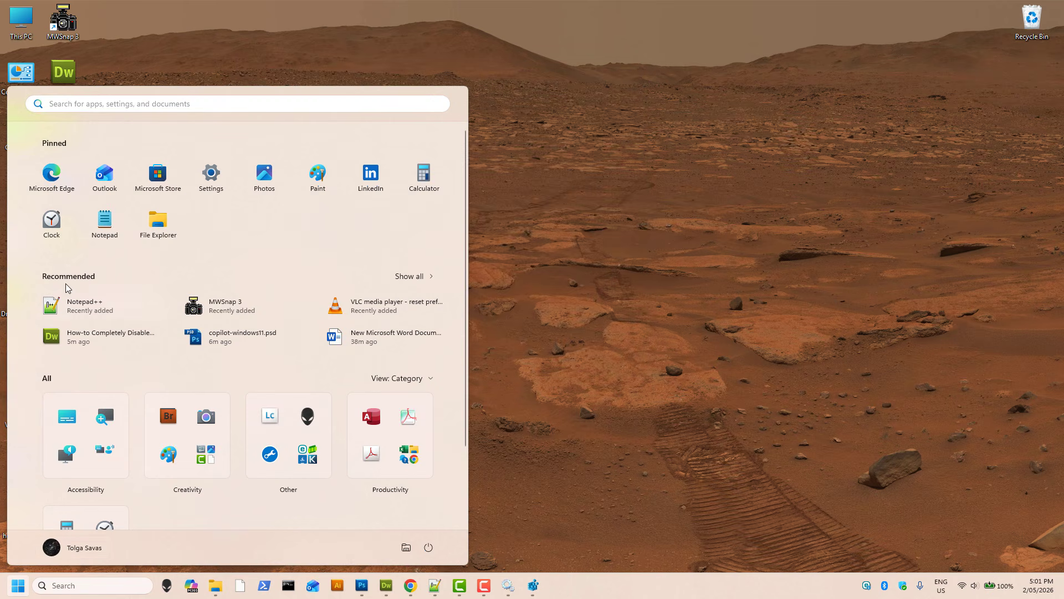
click(210, 173)
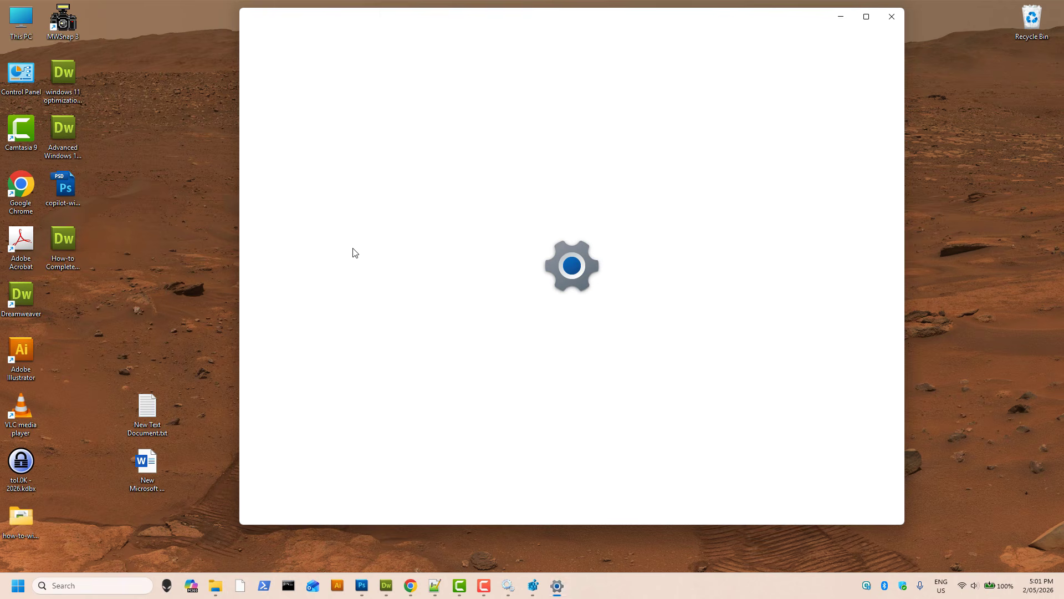
click(329, 341)
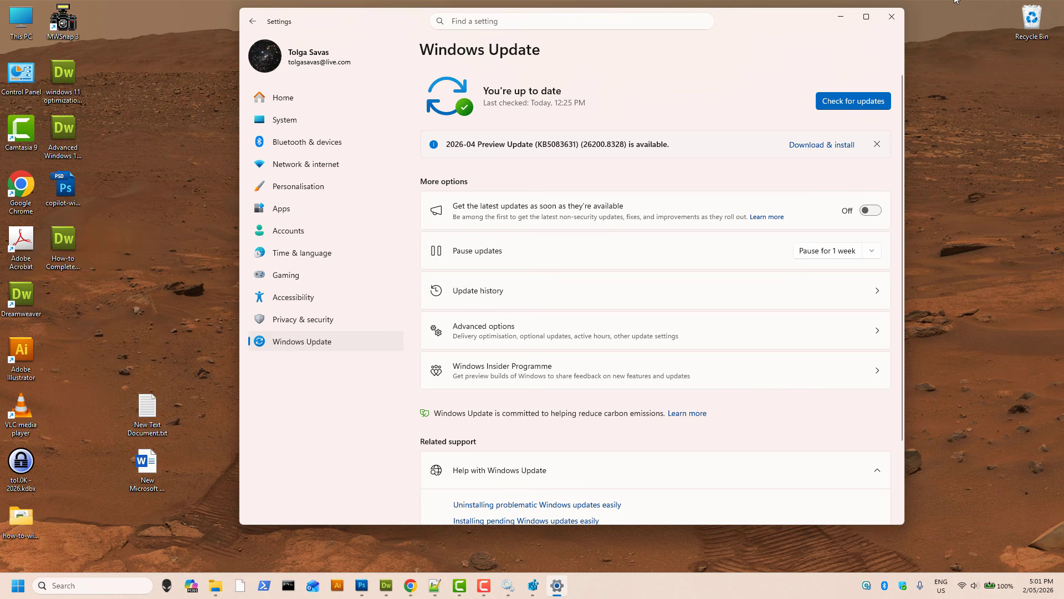
click(892, 17)
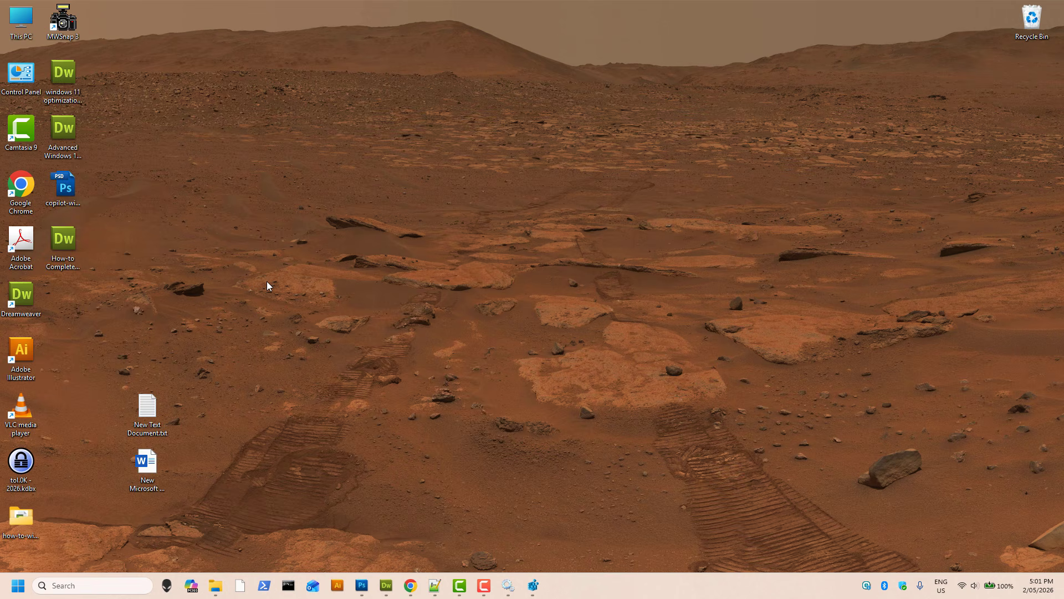
Step: Search Windows for "create a restore point" and open the matching System Protection settings
click(94, 586)
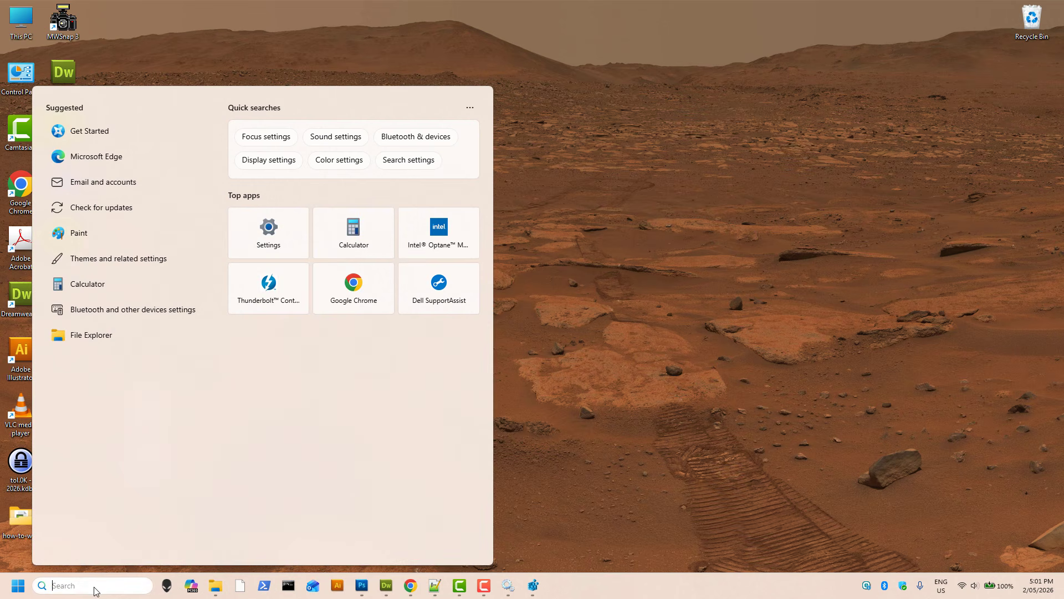
text(create )
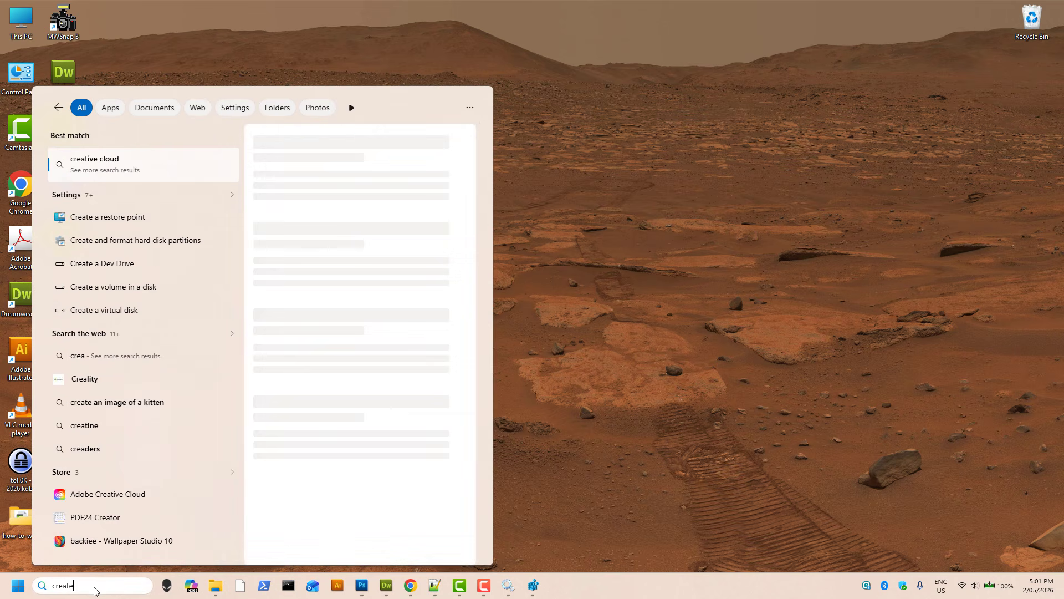
text(a re)
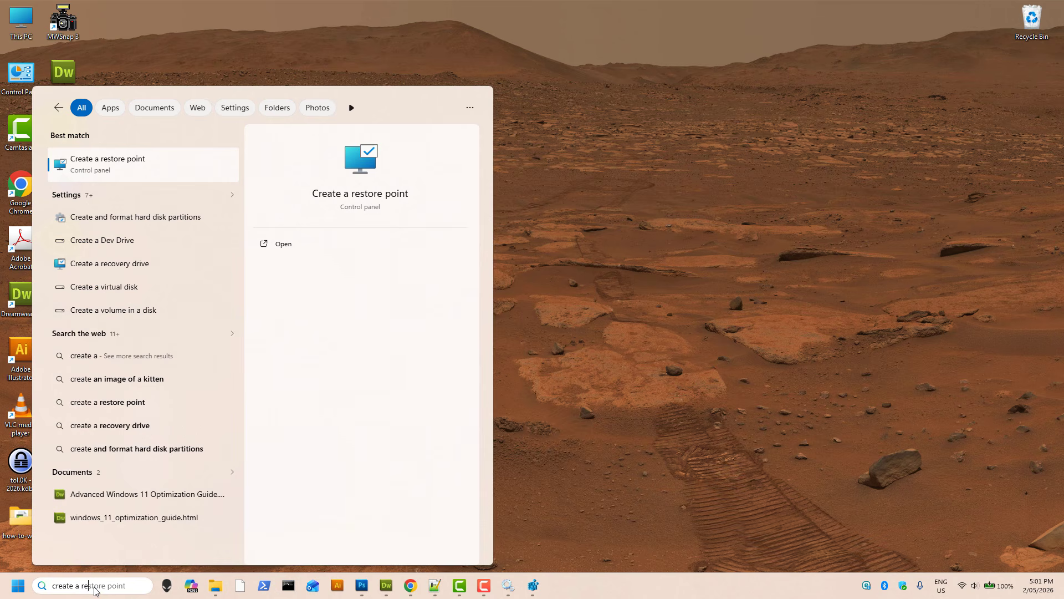
text(store)
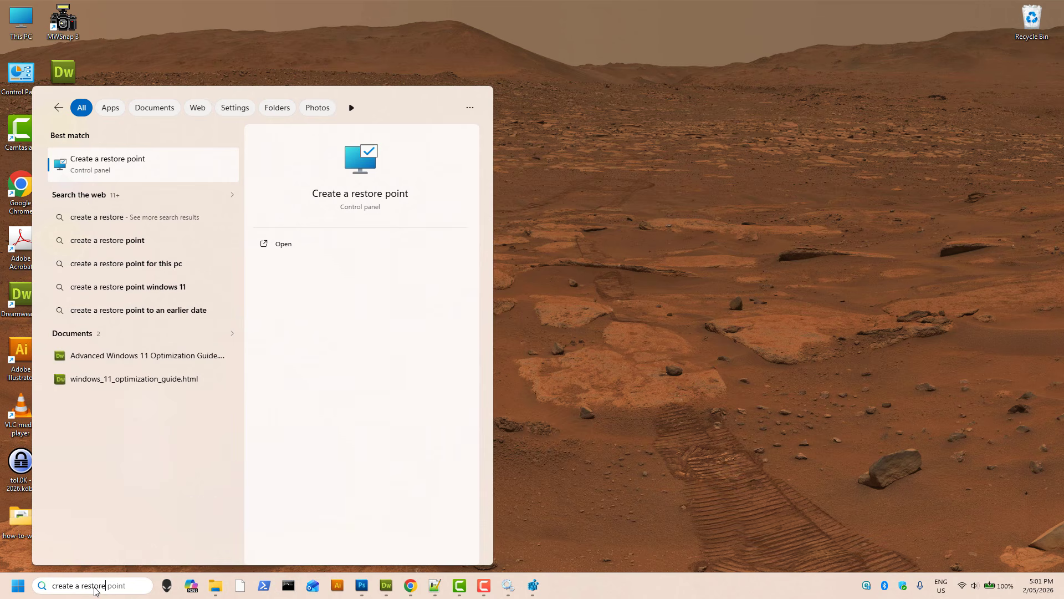
text( point)
key(Return)
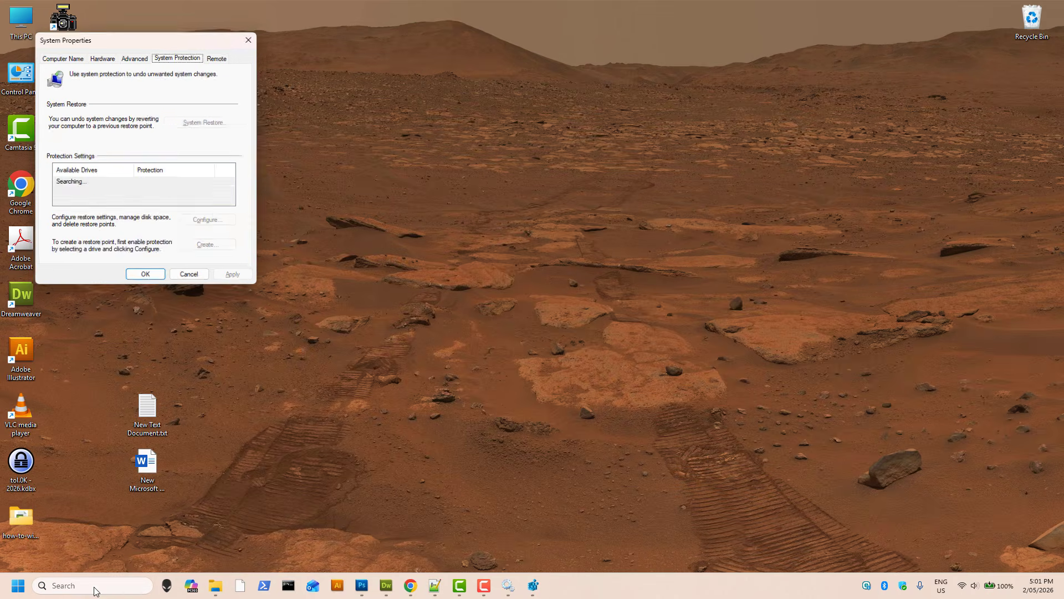
Step: Create a restore point for Local Disk (C:) with the description "BeforeMakingChanges2026"
click(97, 192)
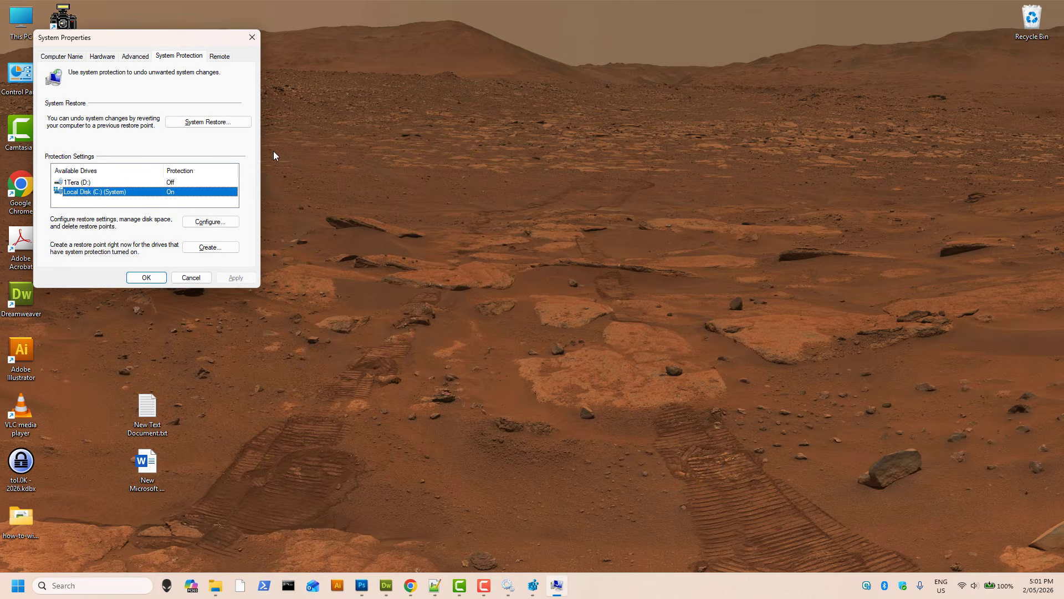
click(211, 247)
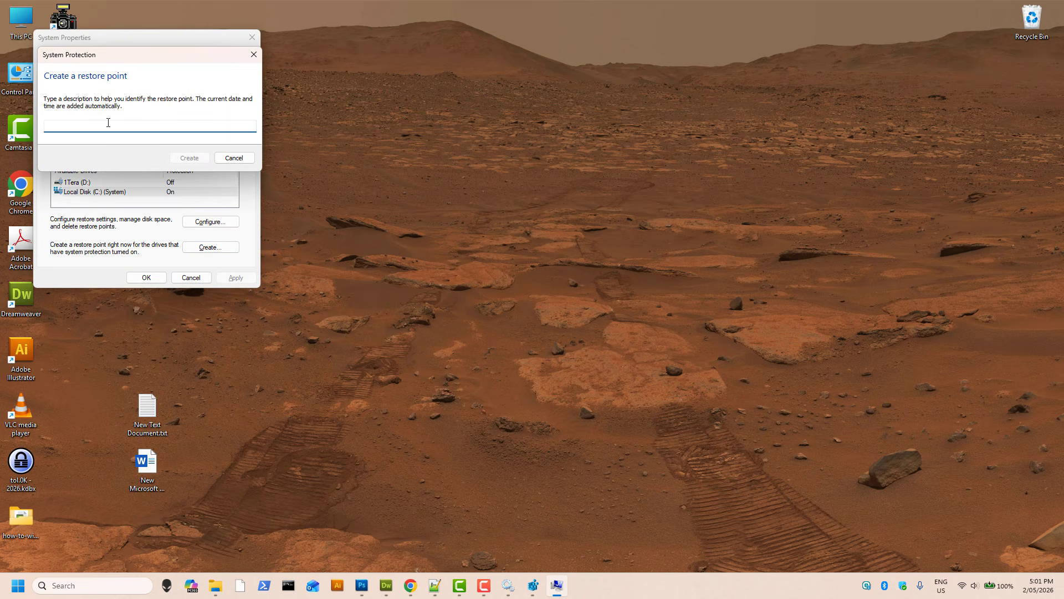
text(BeforeMakingChanges2026)
click(193, 160)
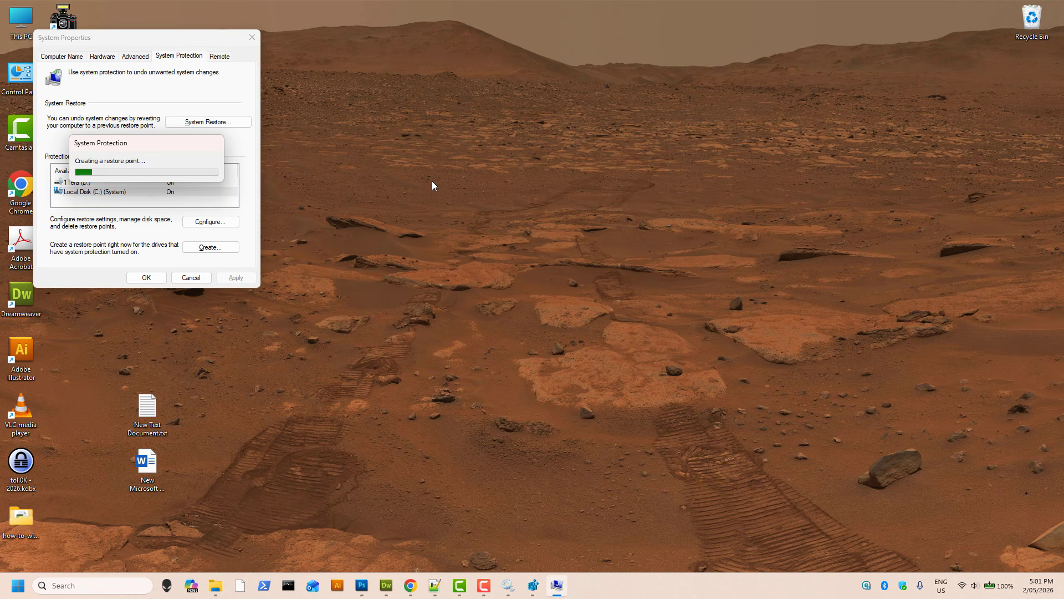
click(215, 170)
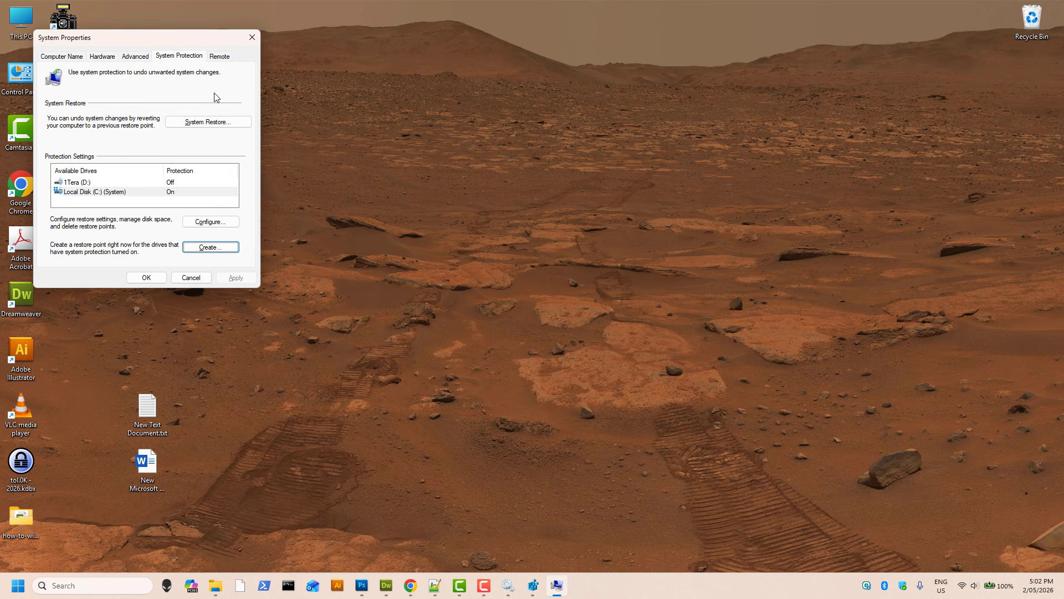
Step: Check the restore points available in System Restore, selecting "BeforeMakingChanges2026", then cancel the restore and close System Properties
click(218, 123)
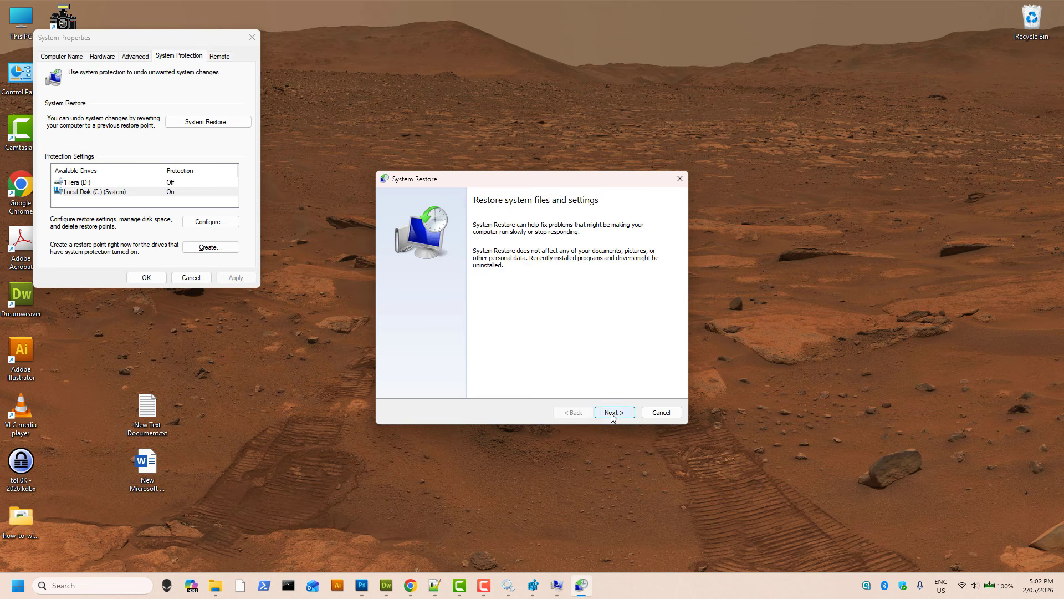
click(613, 414)
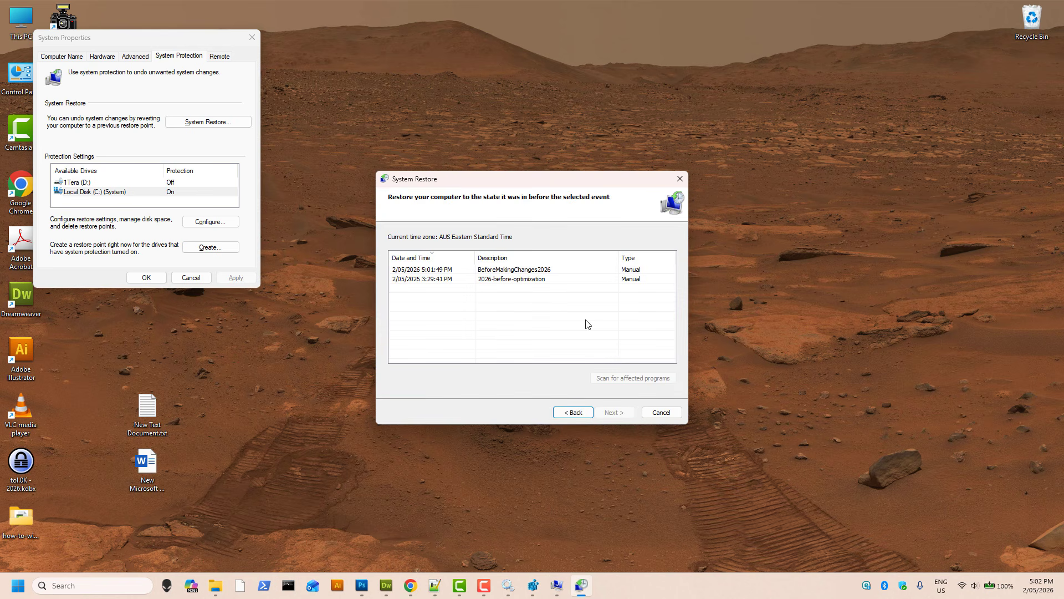
click(496, 272)
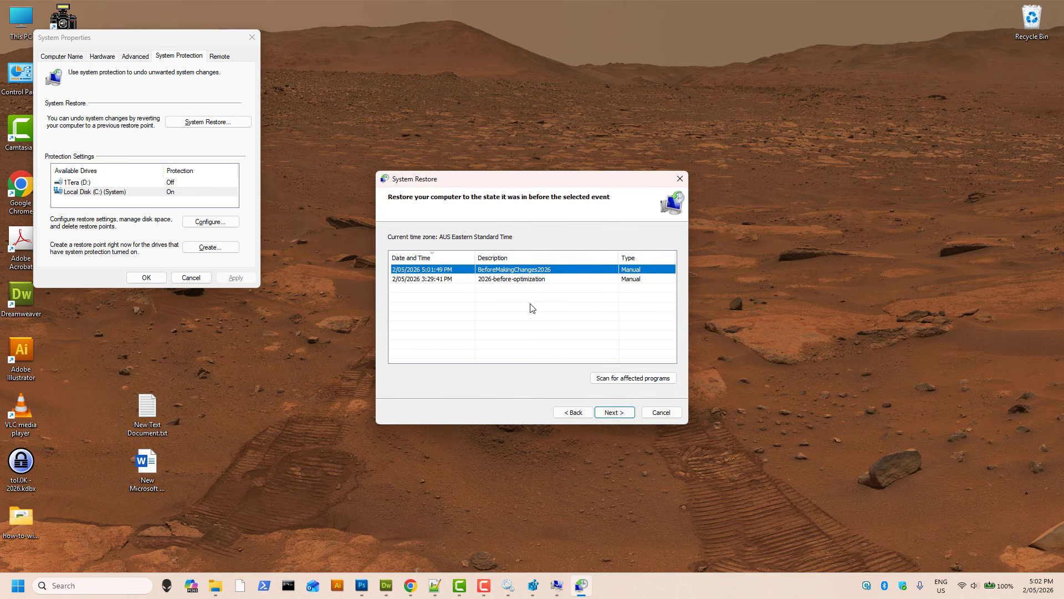
click(658, 413)
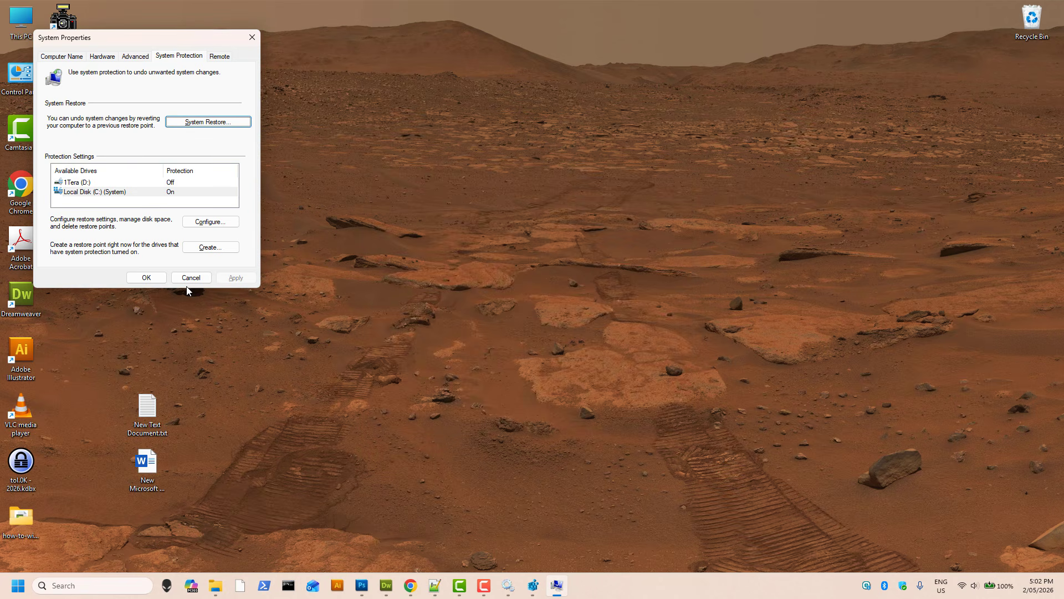
click(187, 281)
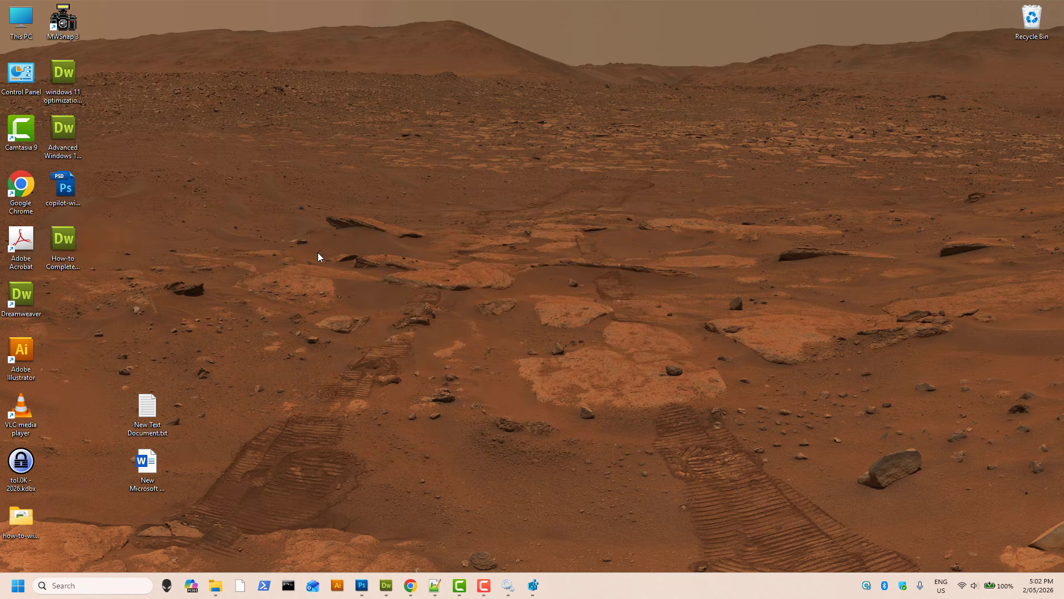
Step: Search Windows for "reg" and open Registry Editor
click(69, 586)
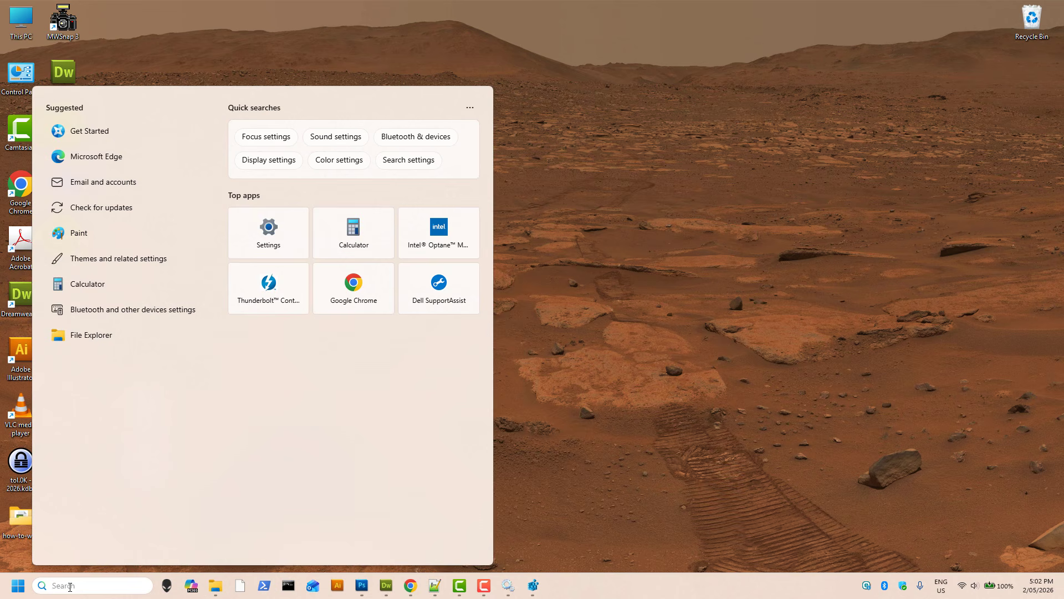
text(reg)
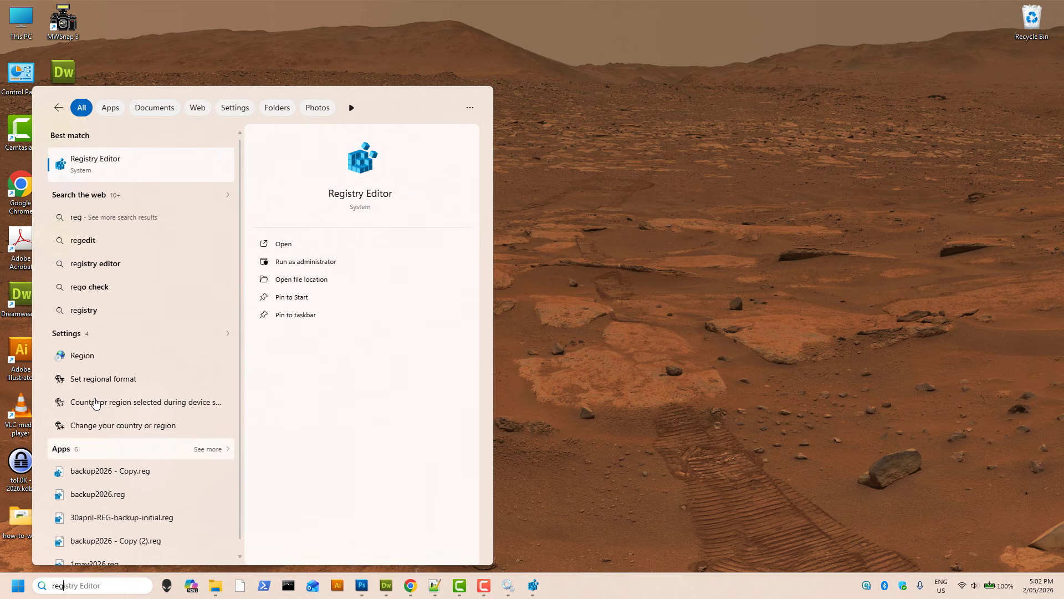
click(86, 165)
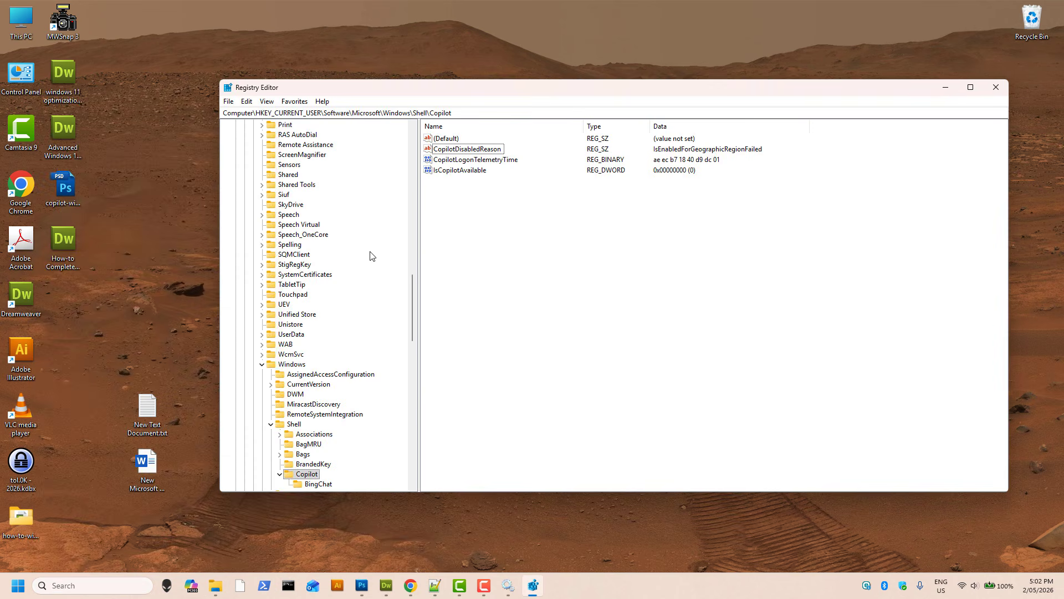
Step: Browse the Microsoft and Policies keys in the Software branch of HKEY_CURRENT_USER
scroll(370, 256, up, 20)
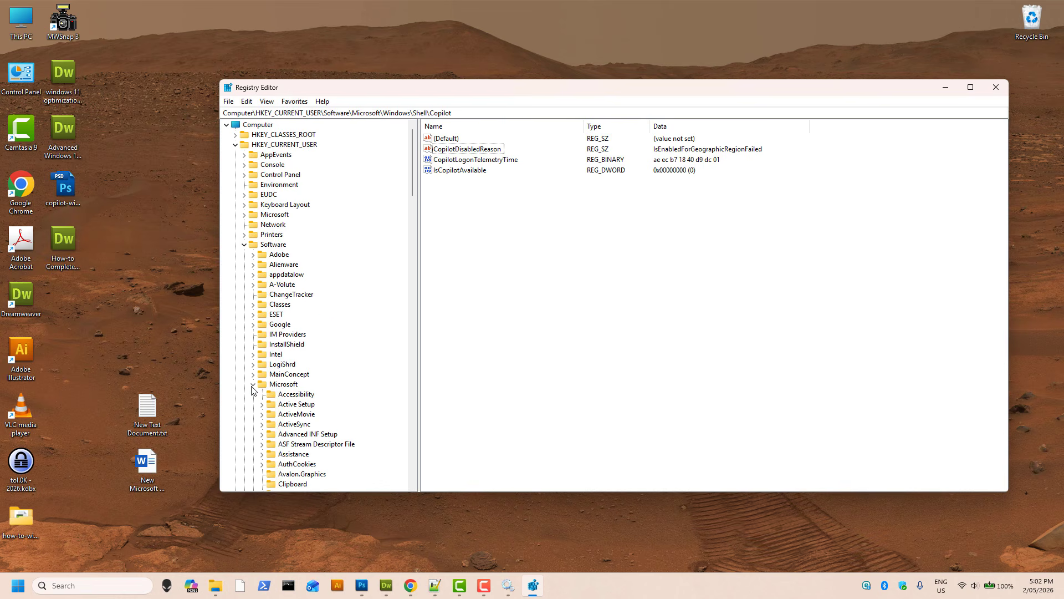
click(253, 384)
click(252, 444)
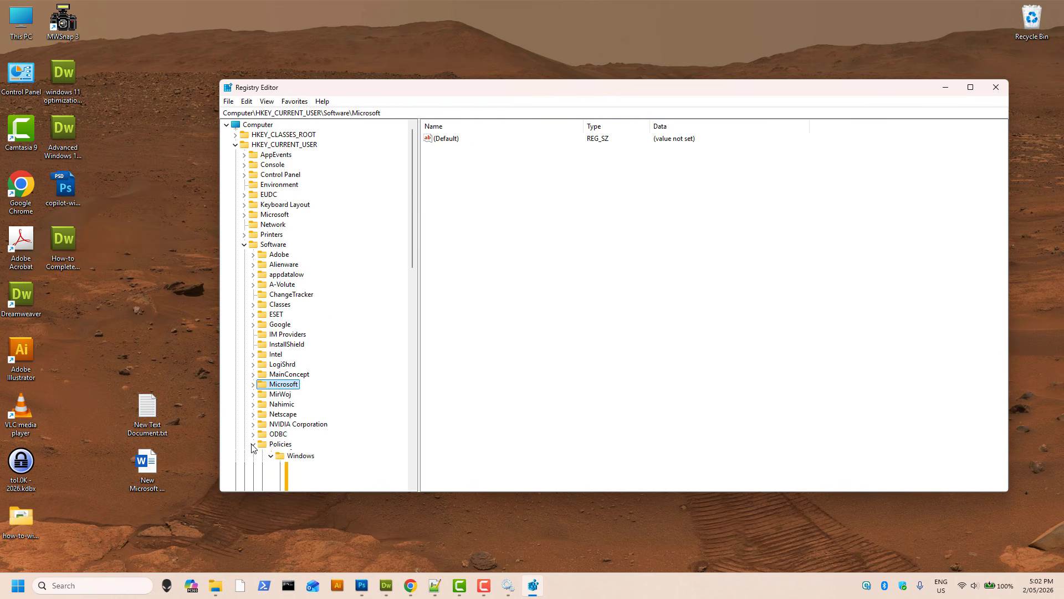
click(253, 384)
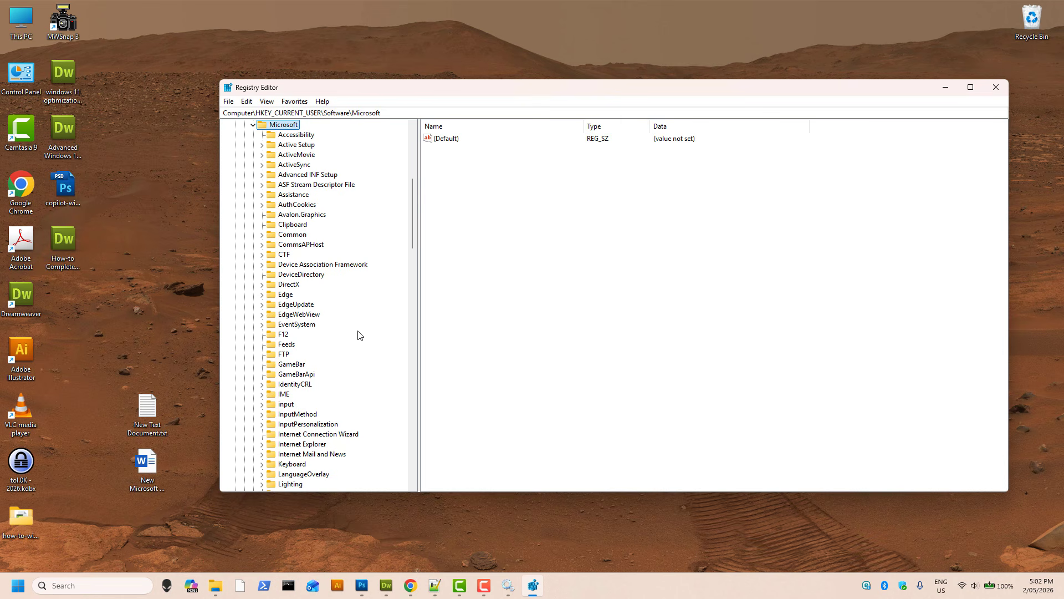
Step: Review the registry path notes in Dreamweaver and the WindowsCopilot search page in Chrome, then return to Registry Editor
click(387, 586)
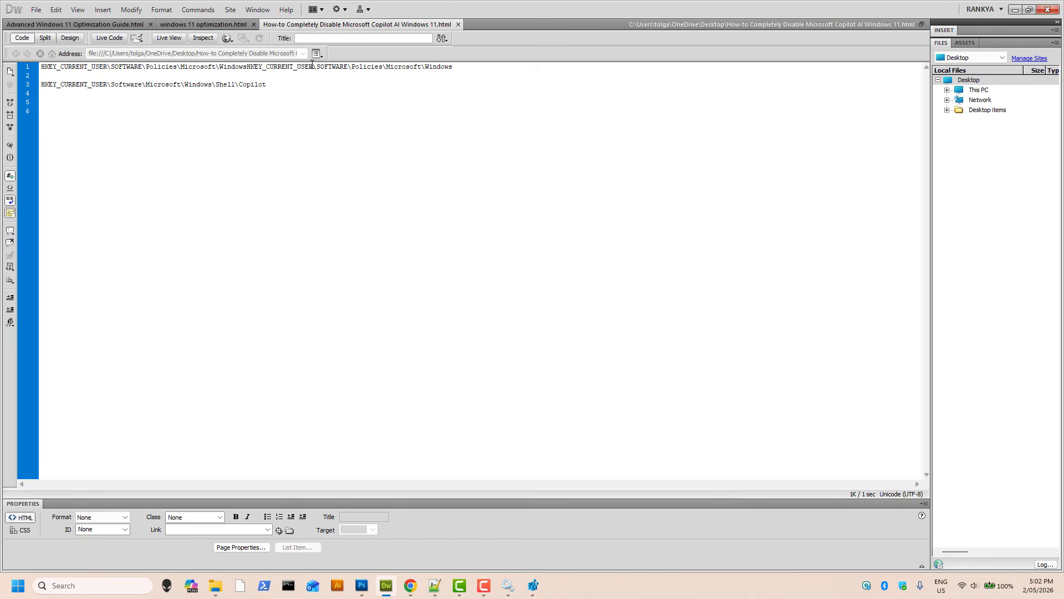
drag(489, 68, 2, 51)
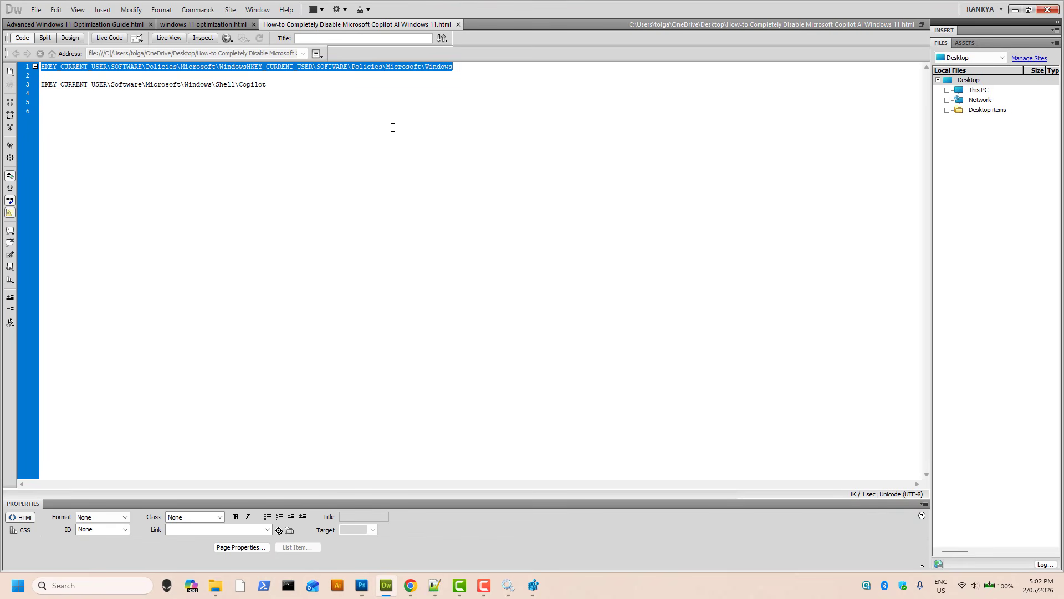
click(411, 585)
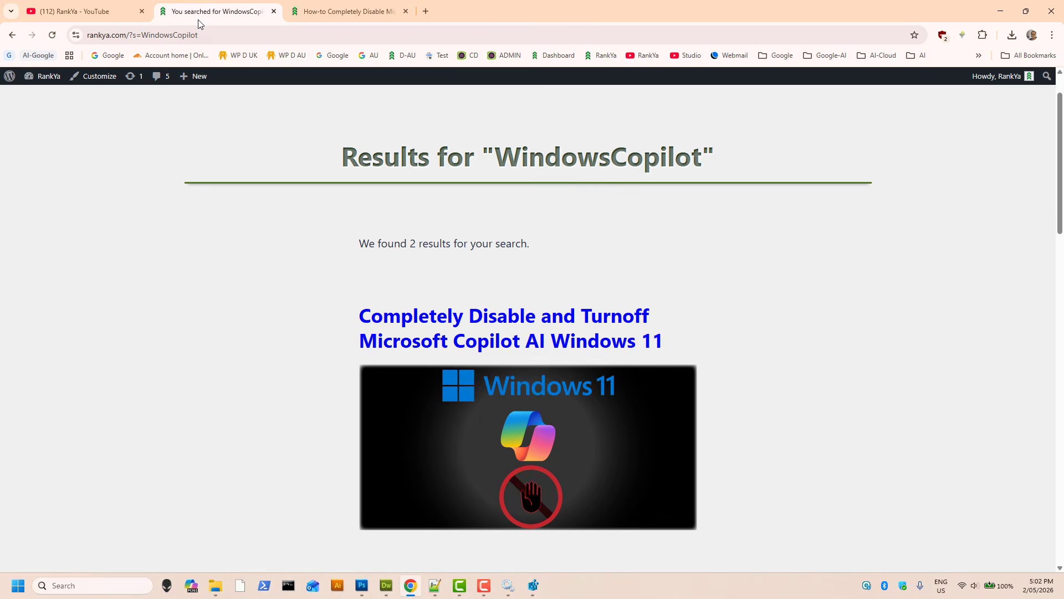
drag(143, 37, 214, 38)
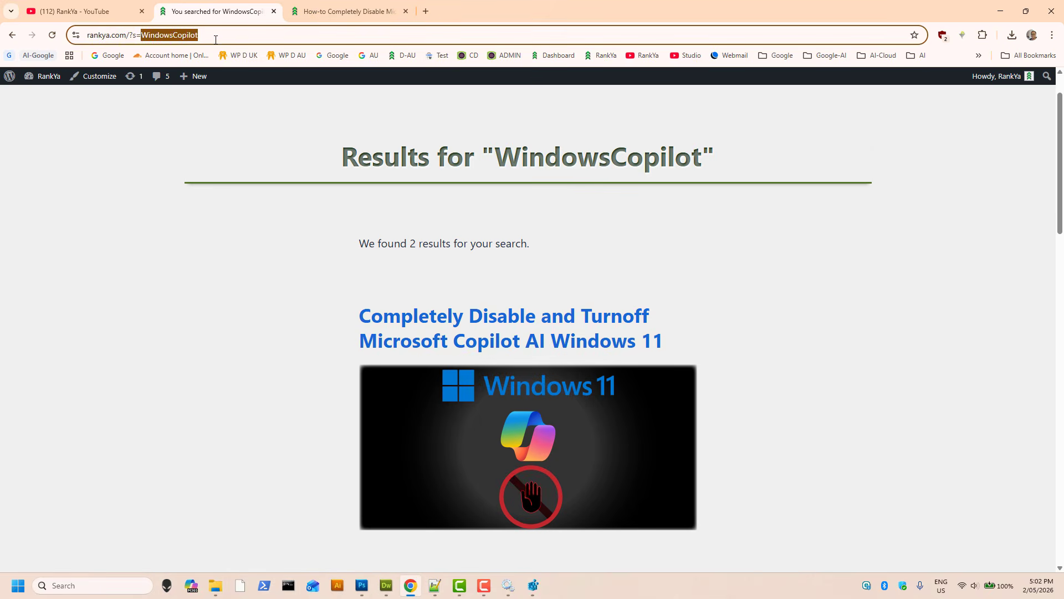
click(749, 264)
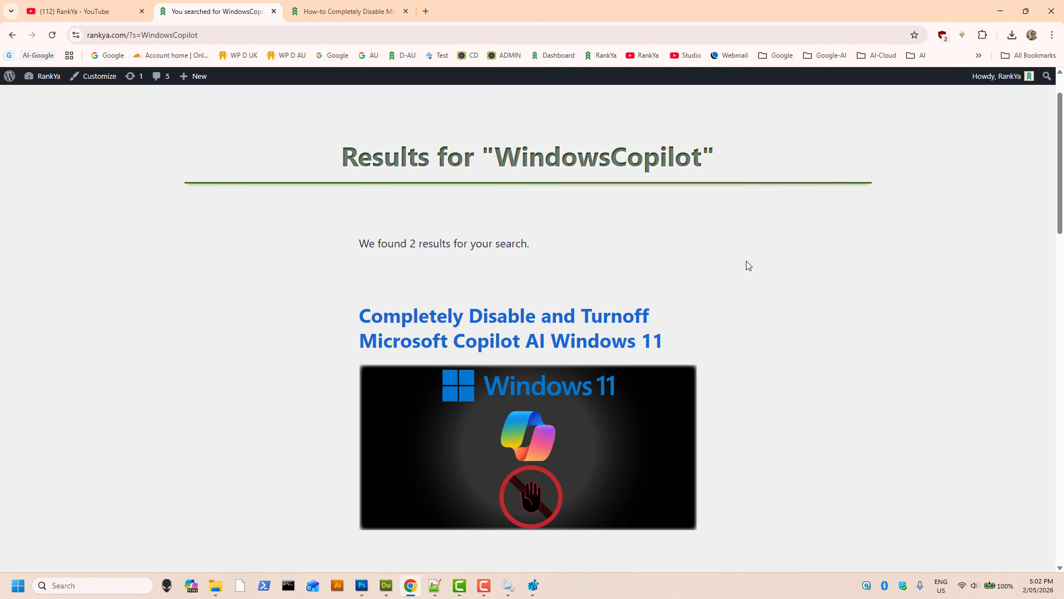
click(1000, 10)
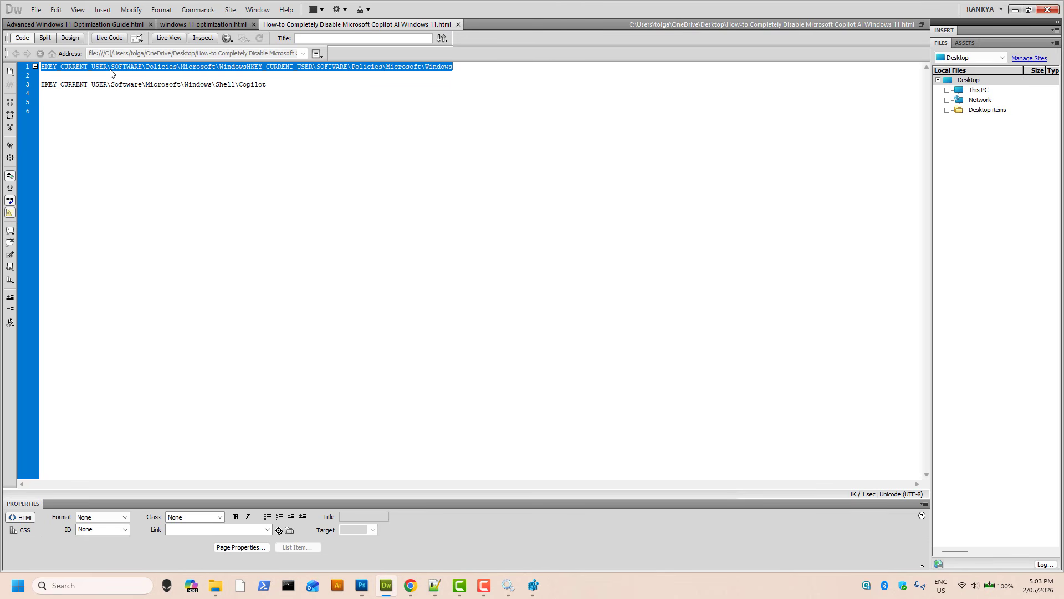
click(1016, 10)
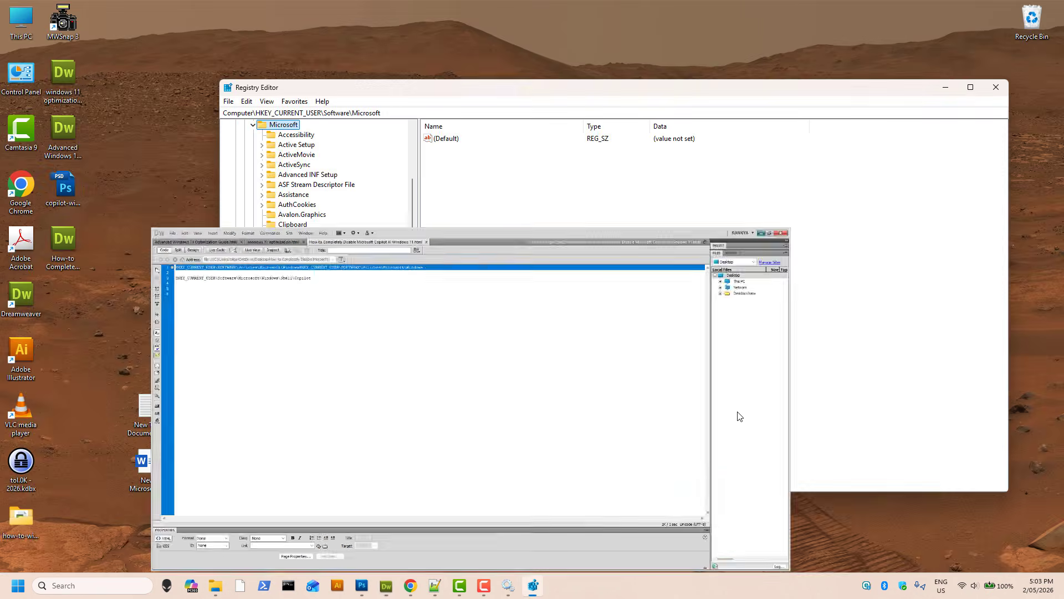
Step: Collapse HKEY_CURRENT_USER and export that branch to Documents as a registration file named "Backup2026-a"
scroll(257, 131, up, 9)
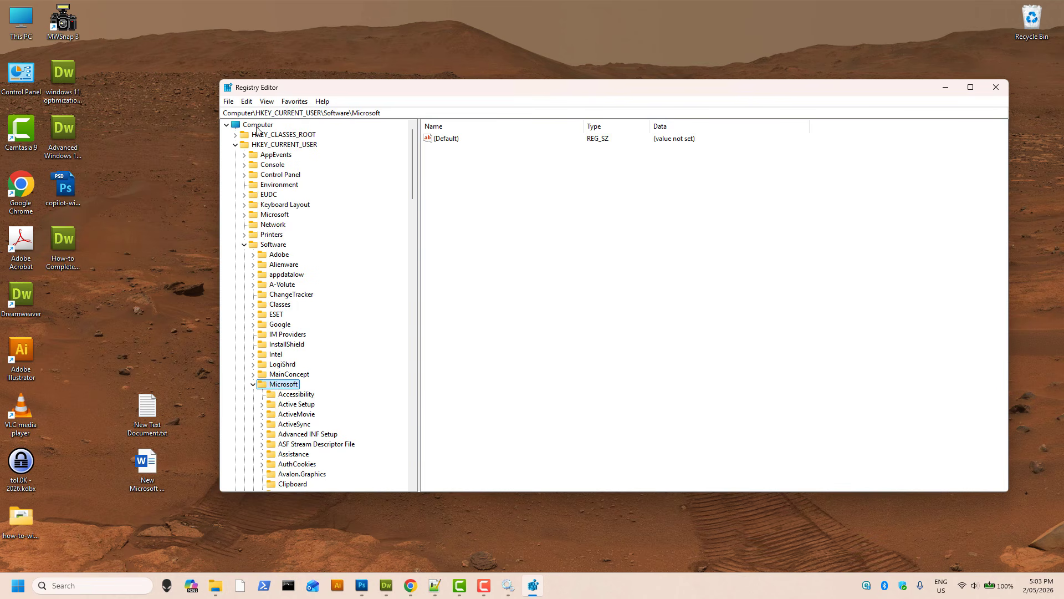
click(257, 126)
click(235, 145)
click(271, 146)
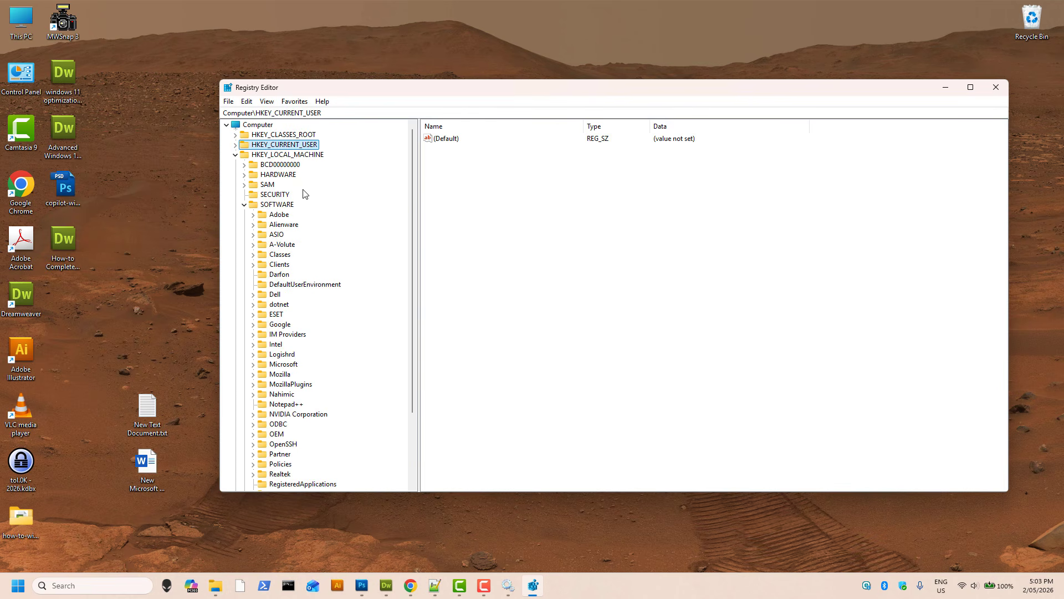
click(232, 104)
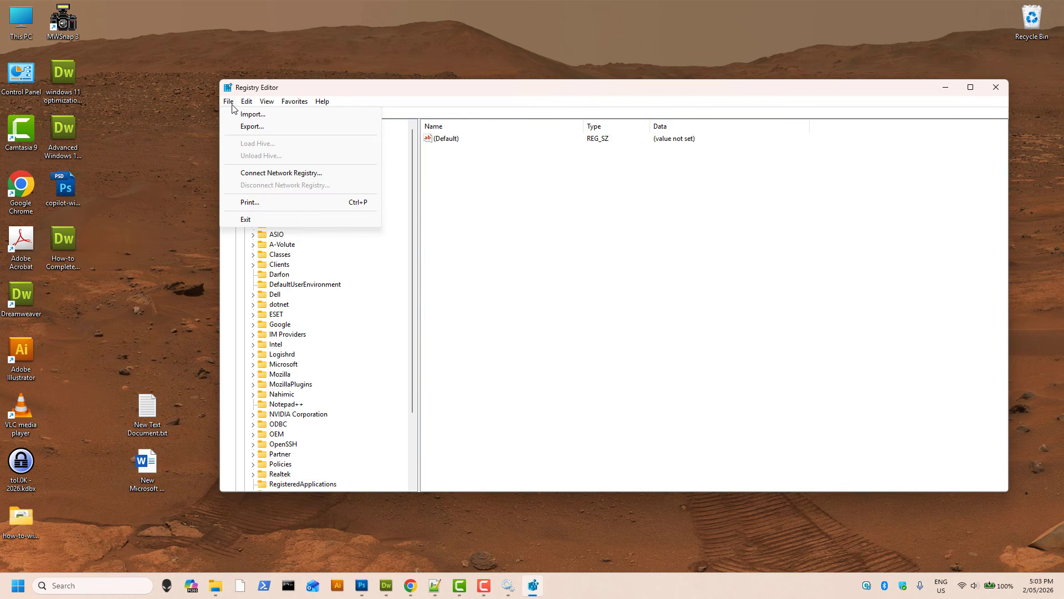
click(252, 127)
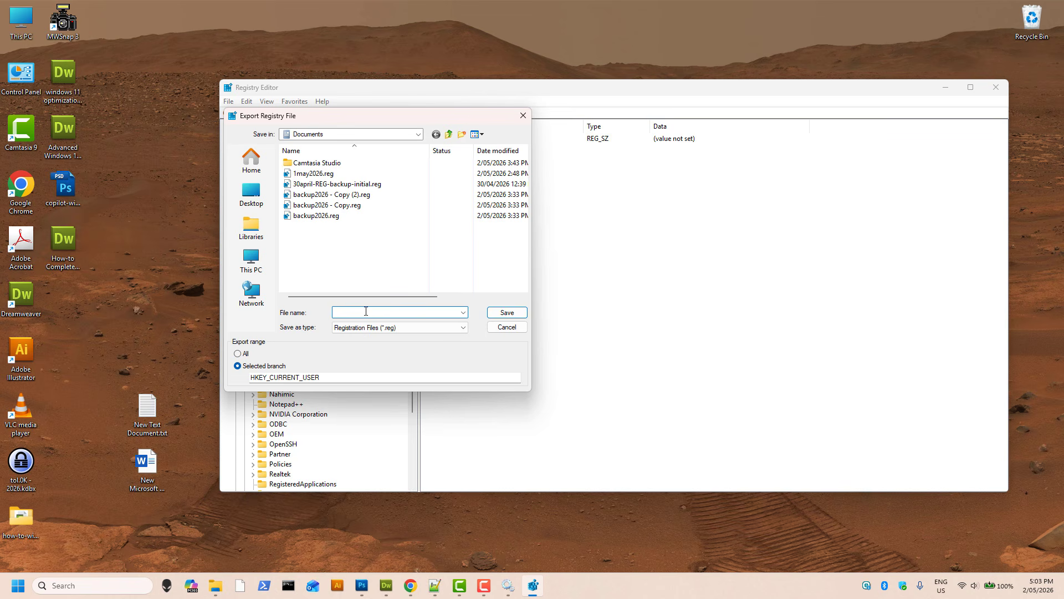
text(Backup2026)
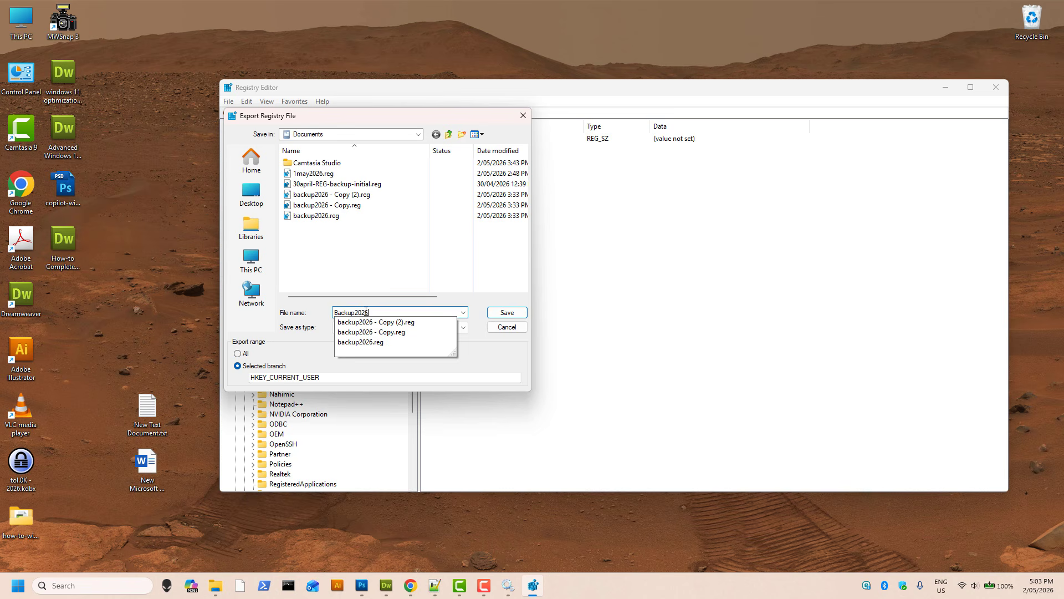
text(-a)
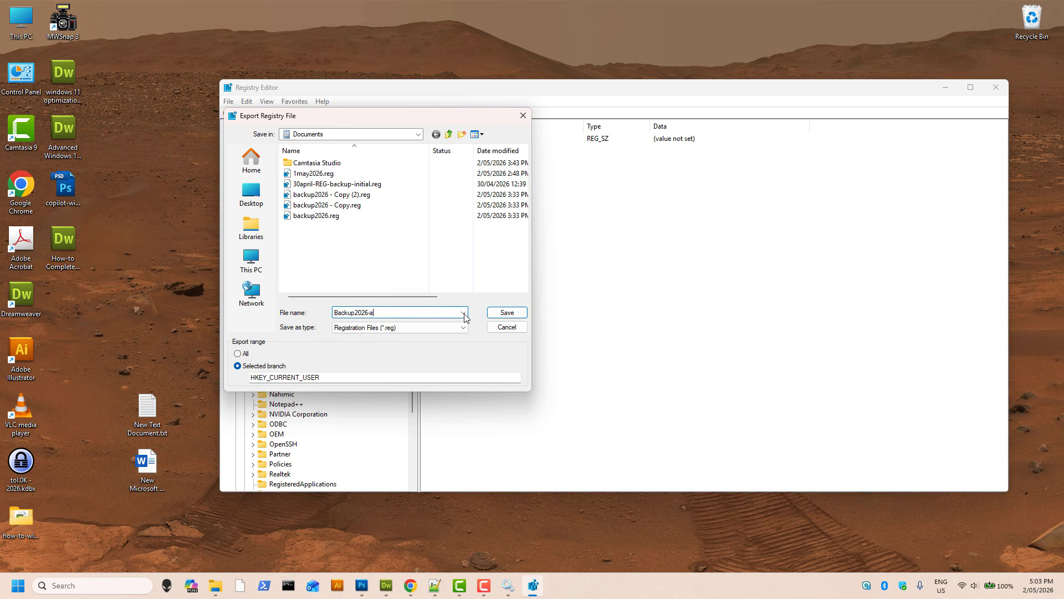
click(504, 312)
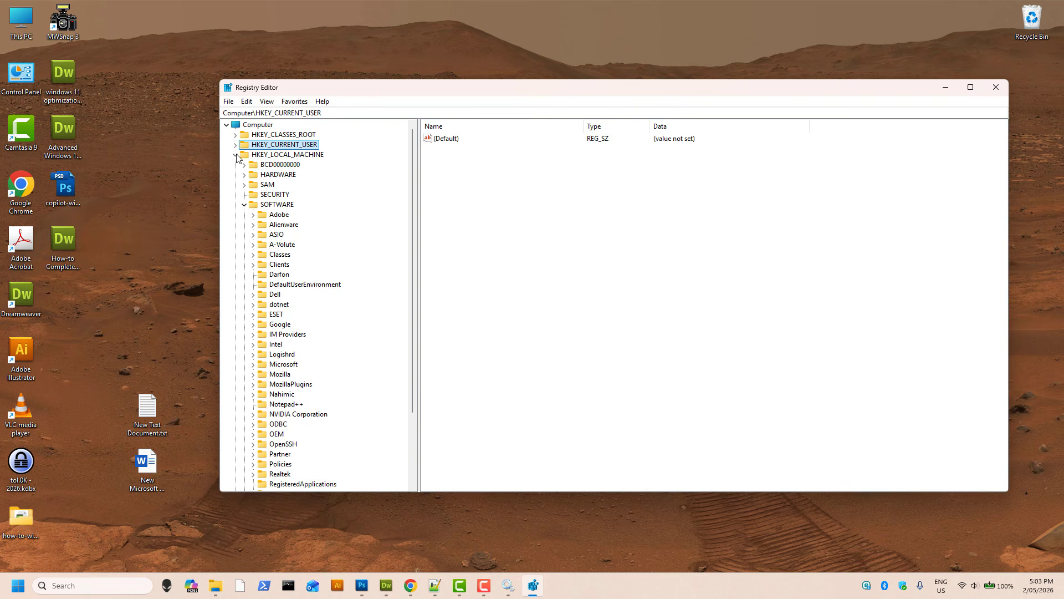
click(275, 156)
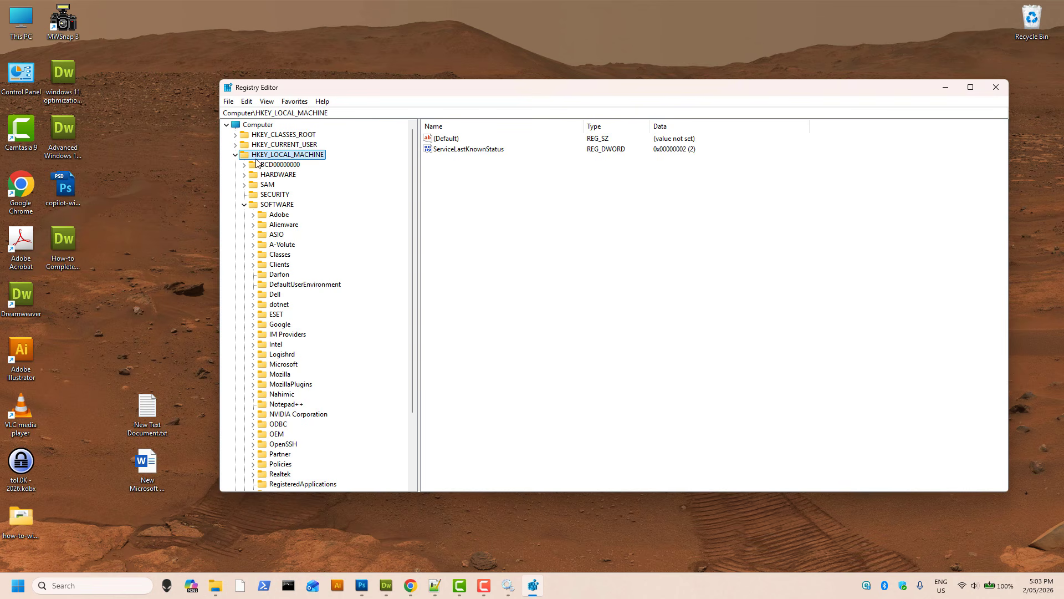
click(231, 103)
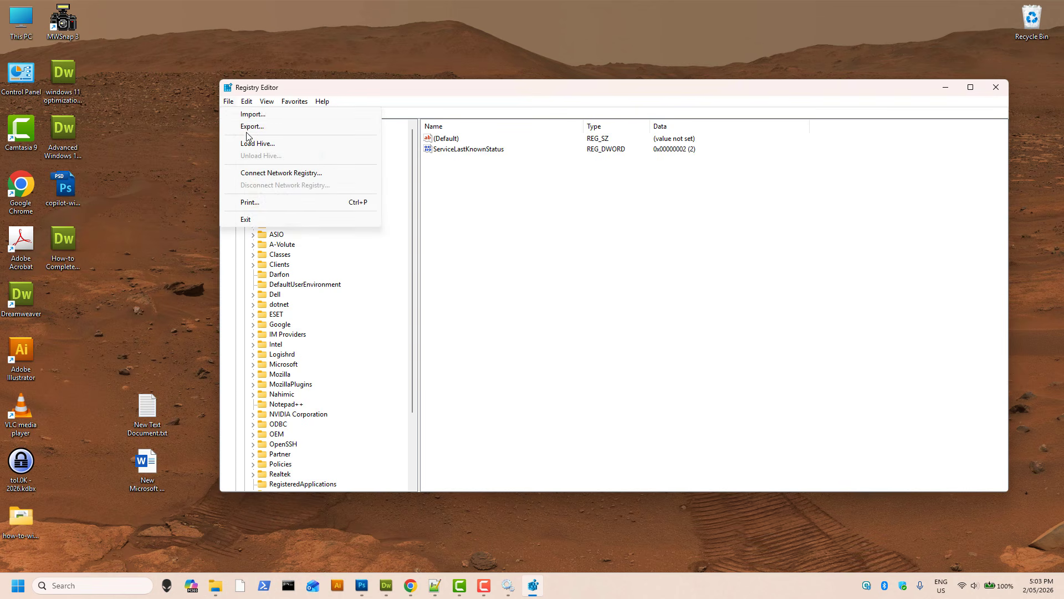
click(248, 127)
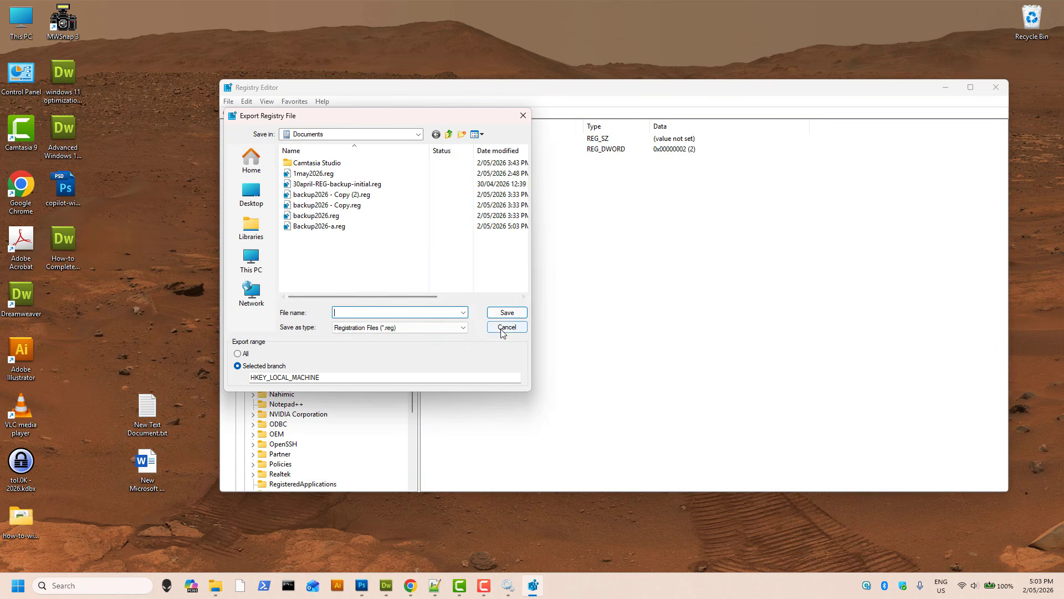
click(505, 330)
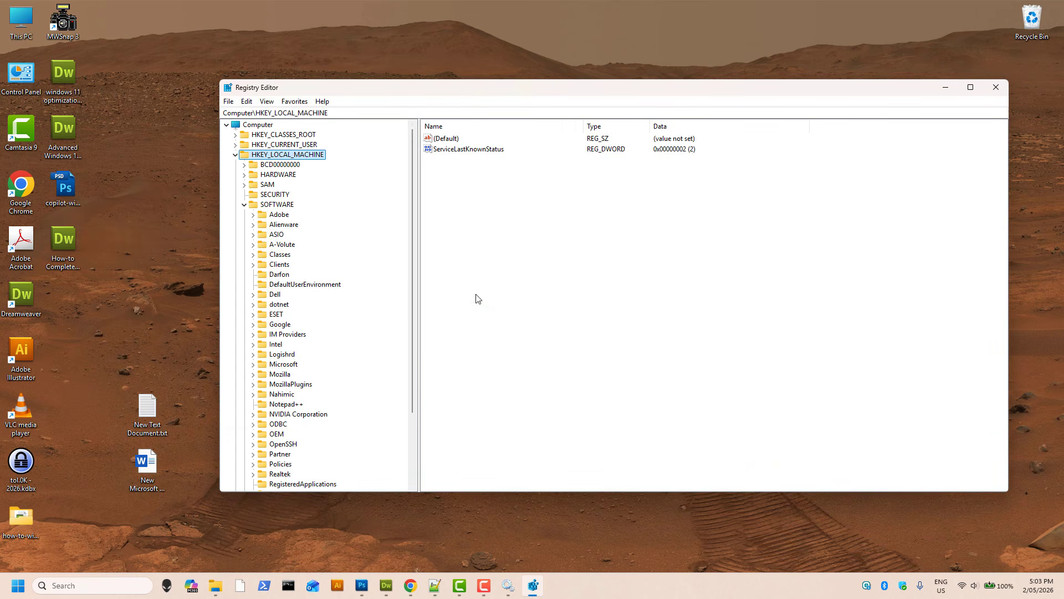
click(258, 125)
click(228, 101)
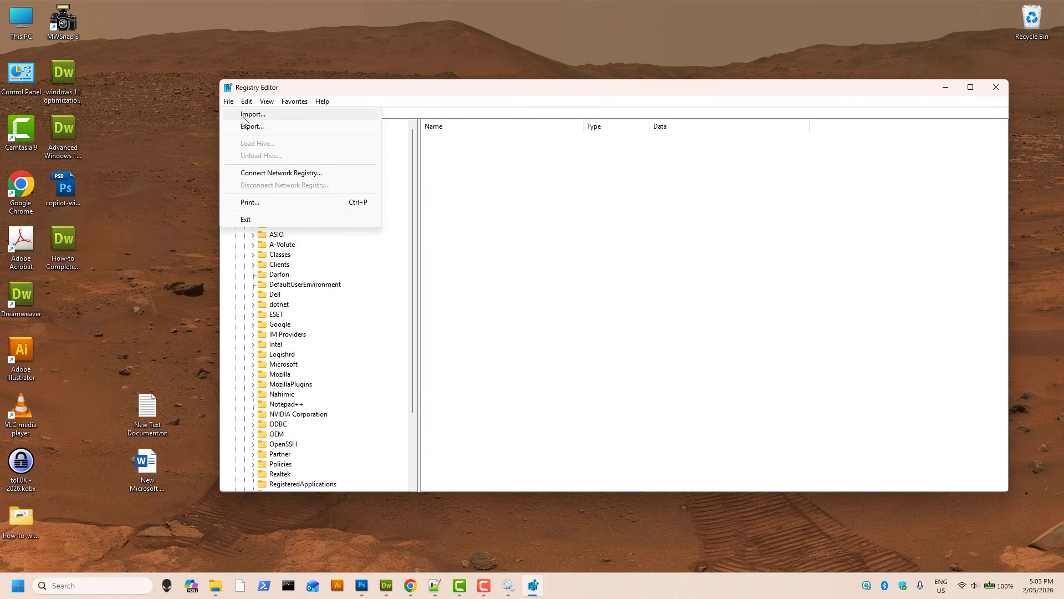
click(303, 266)
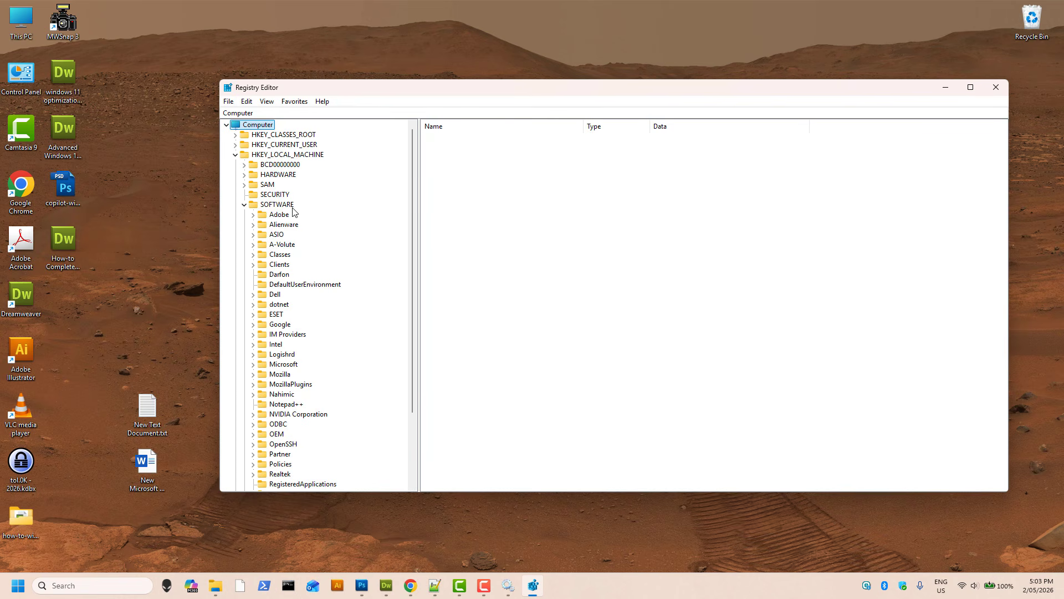
click(278, 155)
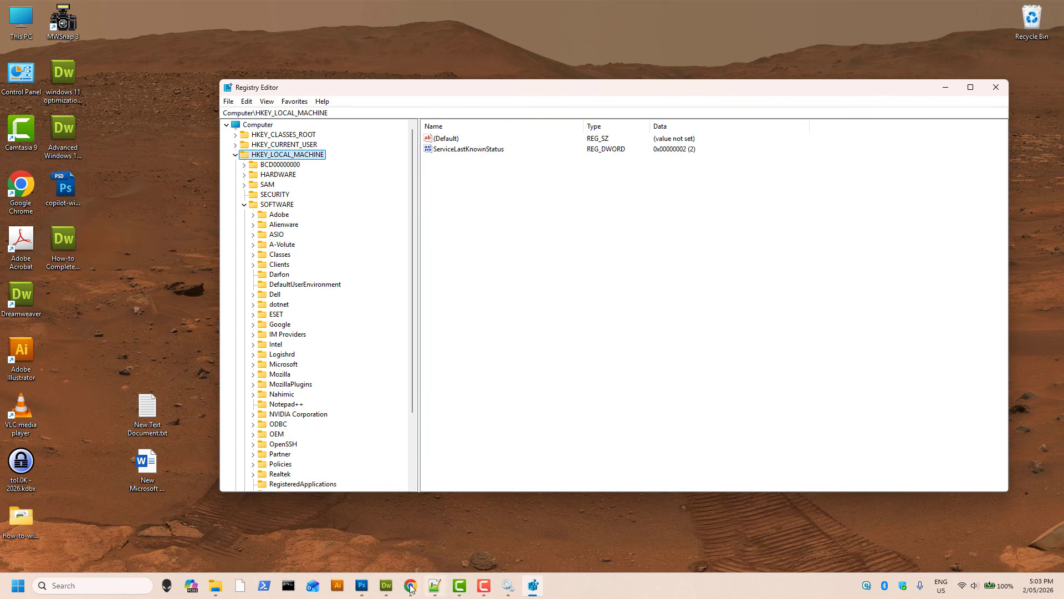
Step: Switch to Dreamweaver, copy the path HKEY_CURRENT_USER\SOFTWARE\Policies\Microsoft\Windows from the notes, and return to Registry Editor
click(386, 585)
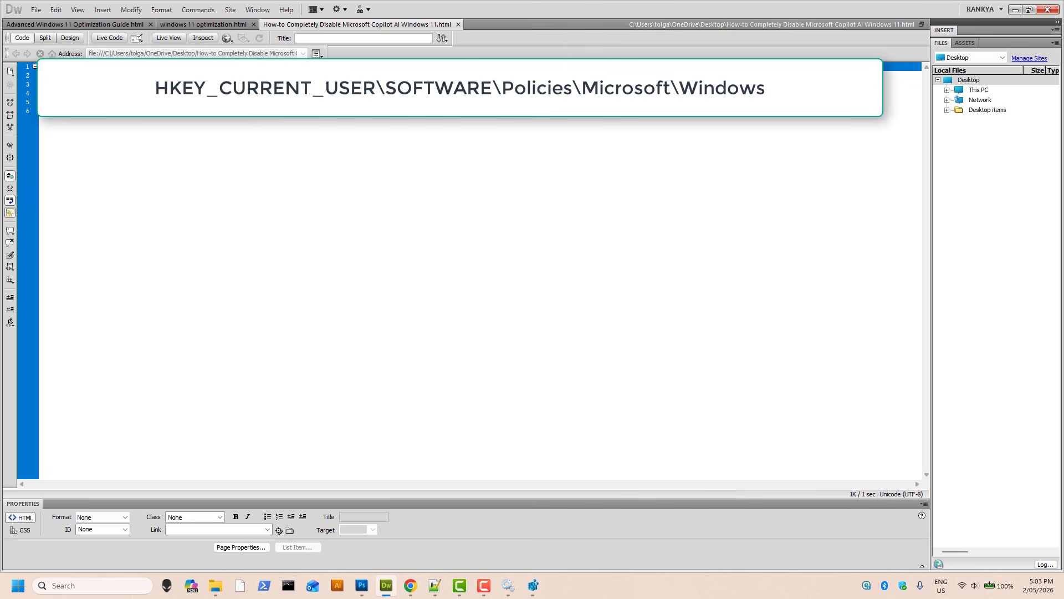
click(277, 84)
drag(41, 66, 247, 67)
click(1016, 10)
Step: Go to HKEY_CURRENT_USER\SOFTWARE\Policies\Microsoft\Windows in the registry and select its Windows key
drag(260, 112, 341, 113)
key(BackSpace)
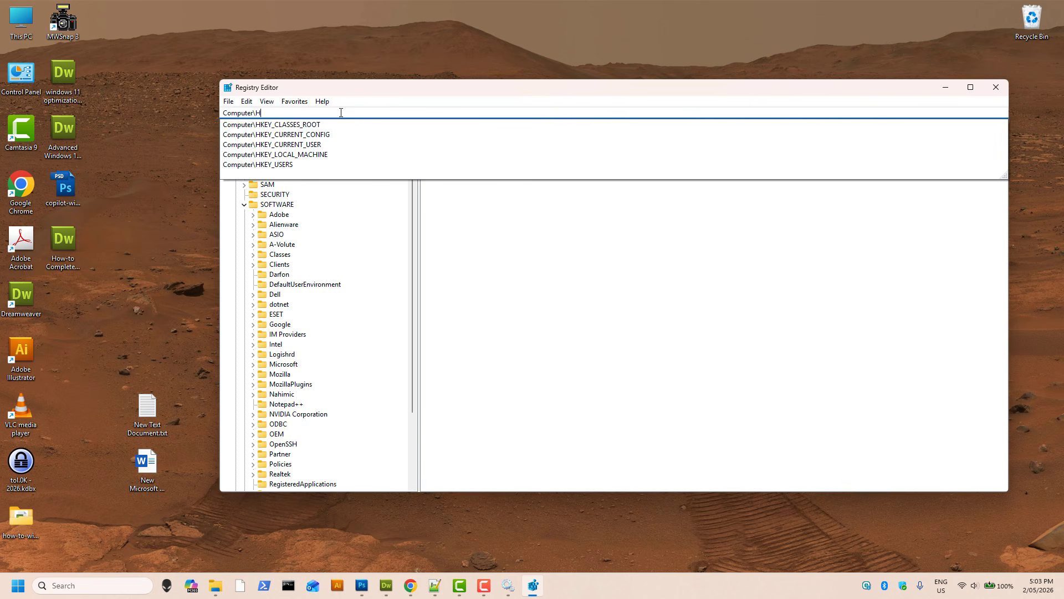
text(HKEY_CURRENT_USER\SOFTWARE\Policies\Microsoft\Windows)
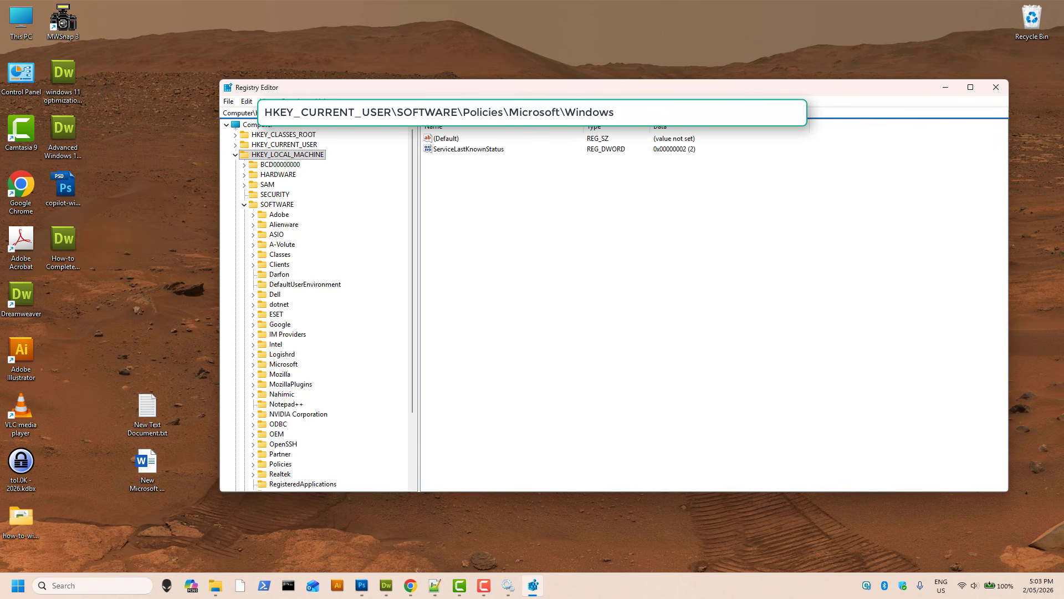
key(Return)
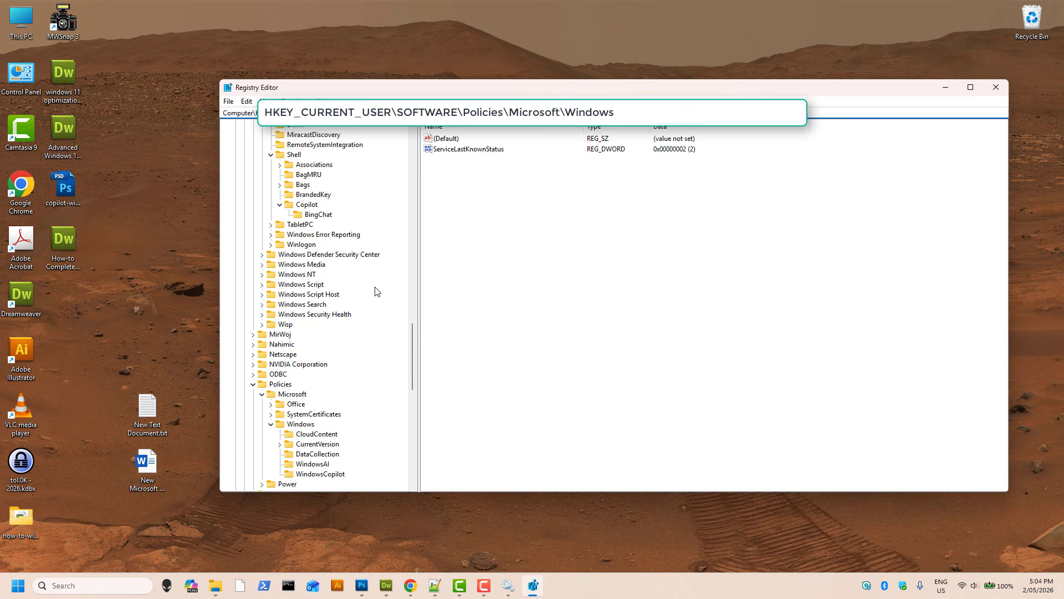
scroll(354, 285, up, 8)
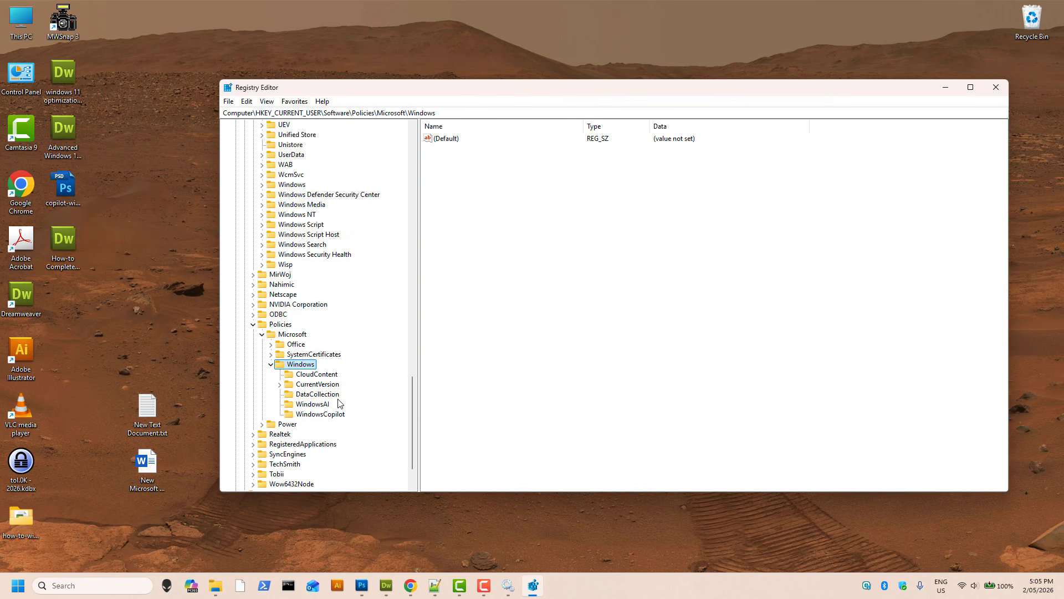
scroll(339, 402, down, 1)
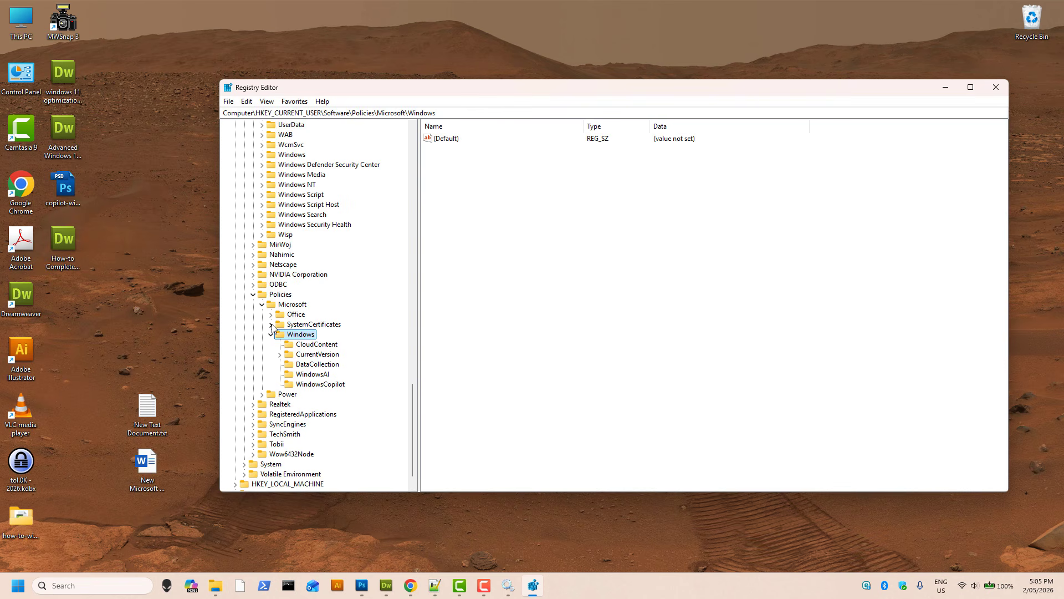
click(280, 295)
click(287, 306)
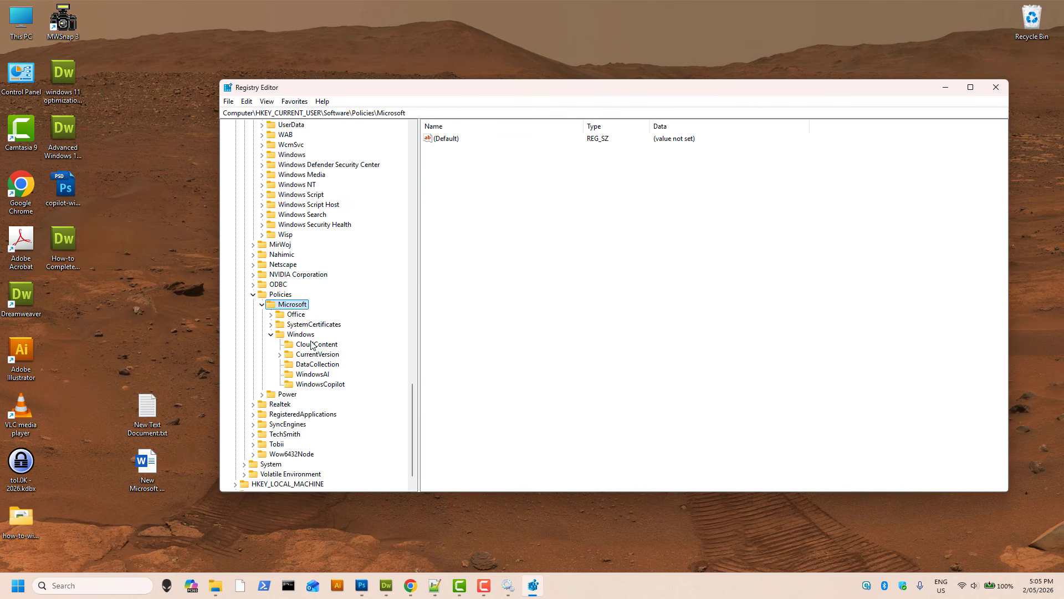
click(301, 336)
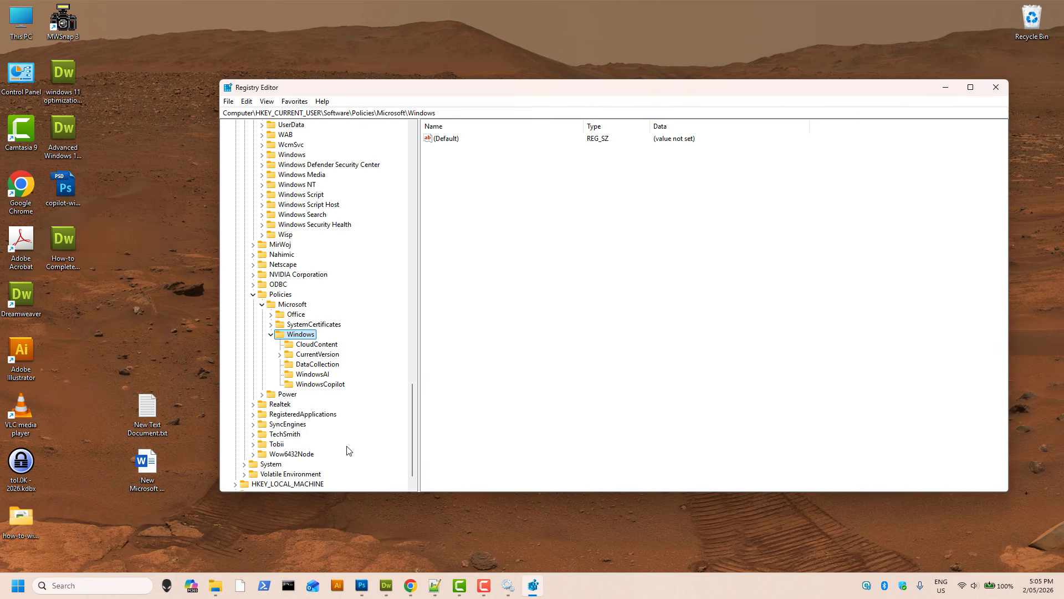
click(61, 579)
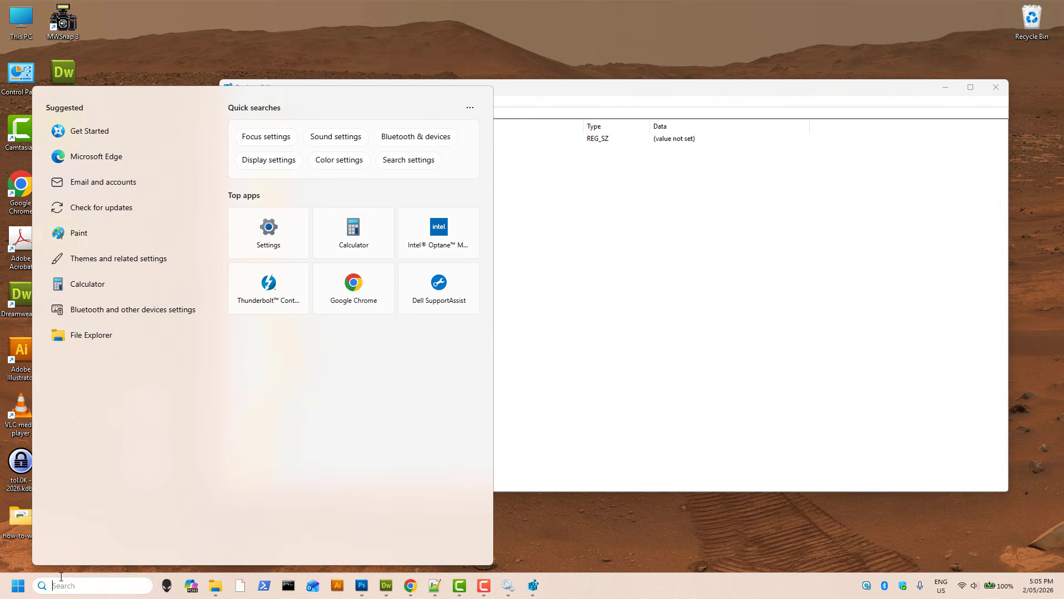
text(edit group policy)
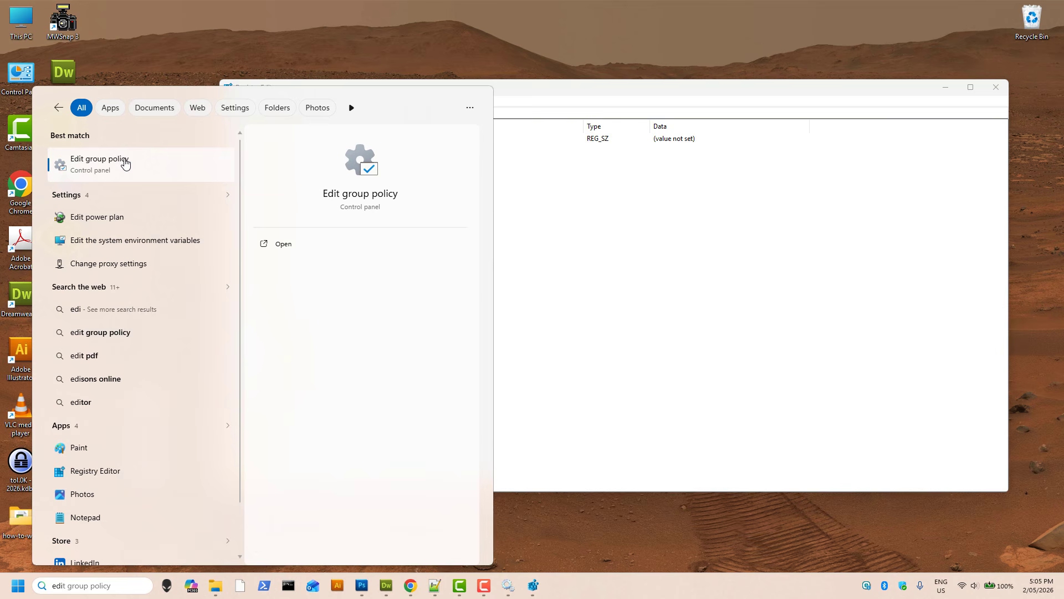
click(701, 304)
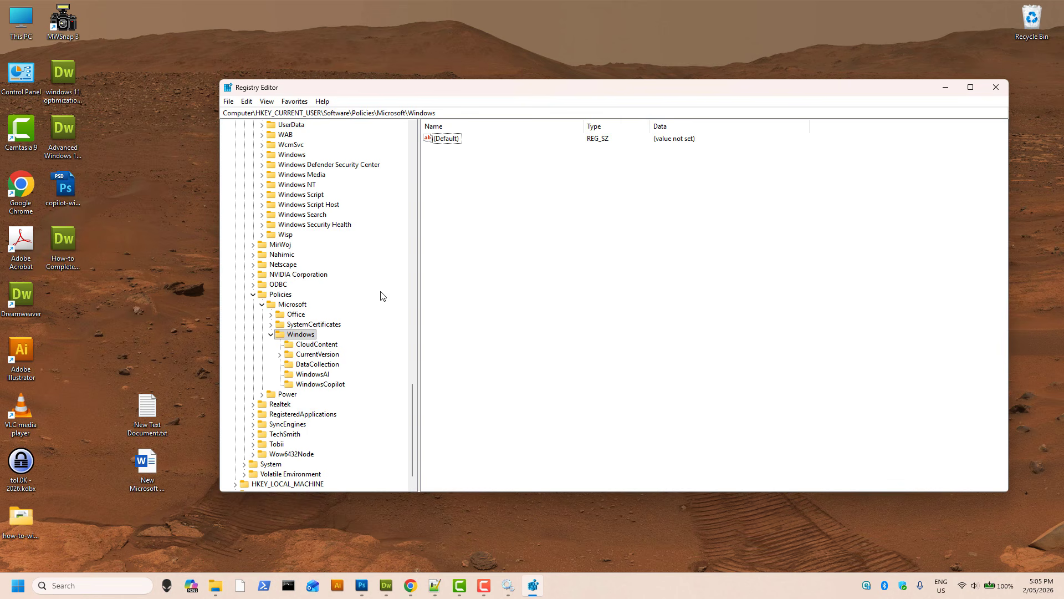
click(77, 585)
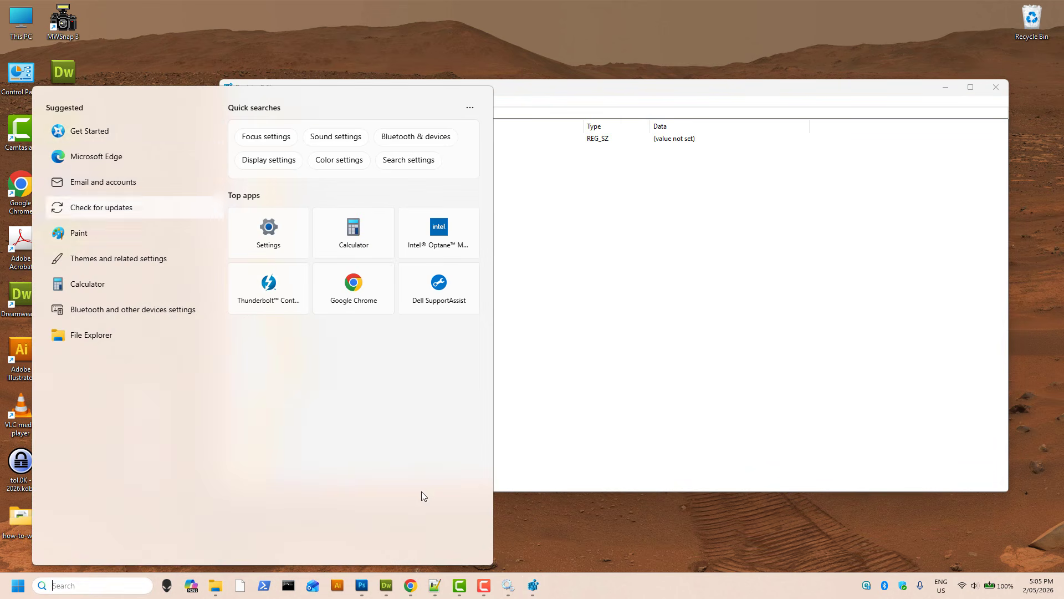
click(783, 327)
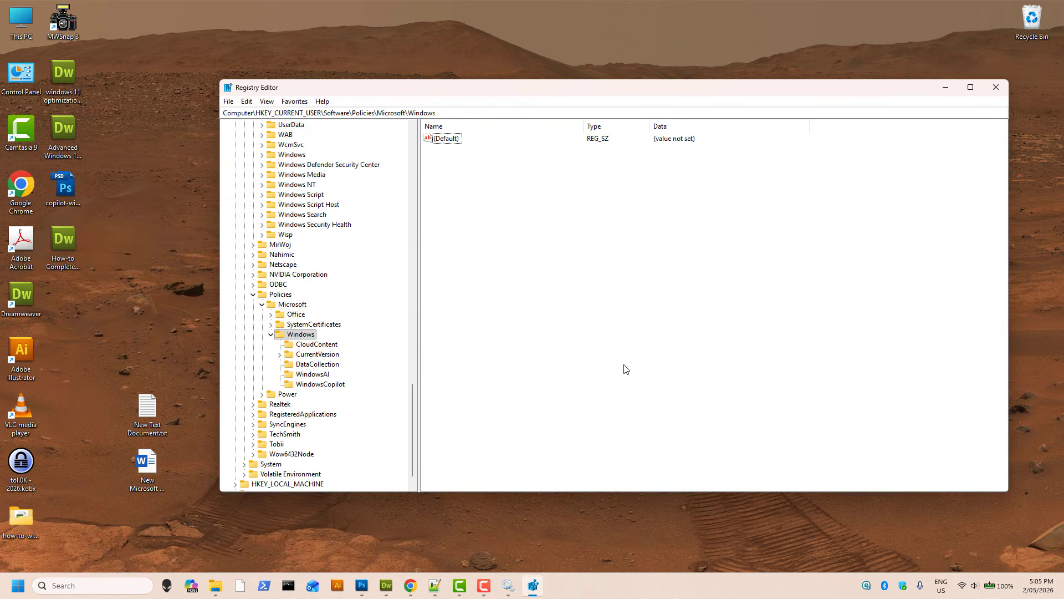
Step: Compare the values stored in the WindowsCopilot and WindowsAI keys under Policies\Microsoft\Windows
click(321, 384)
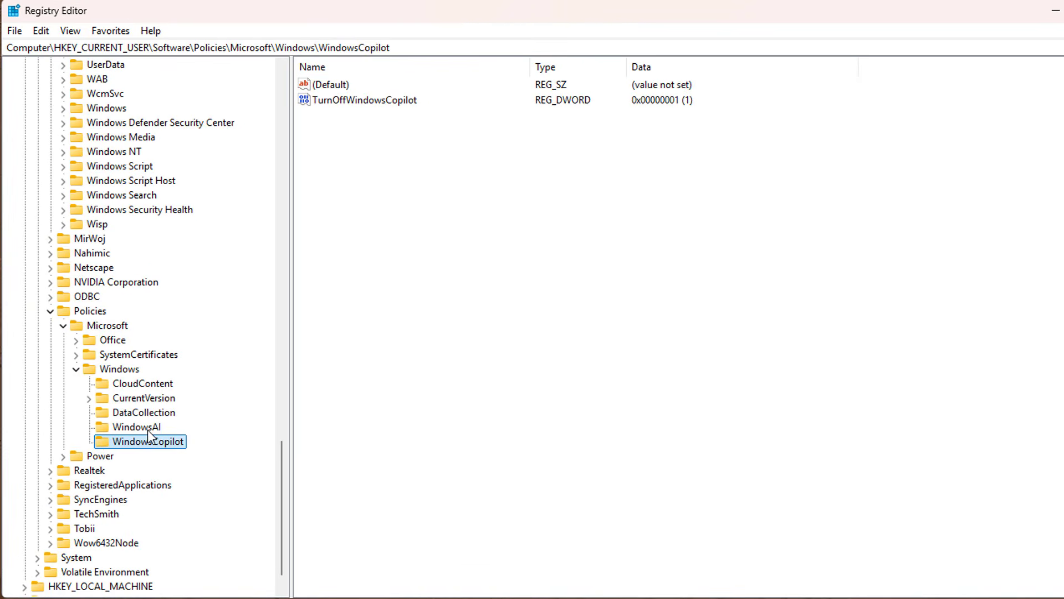
click(148, 429)
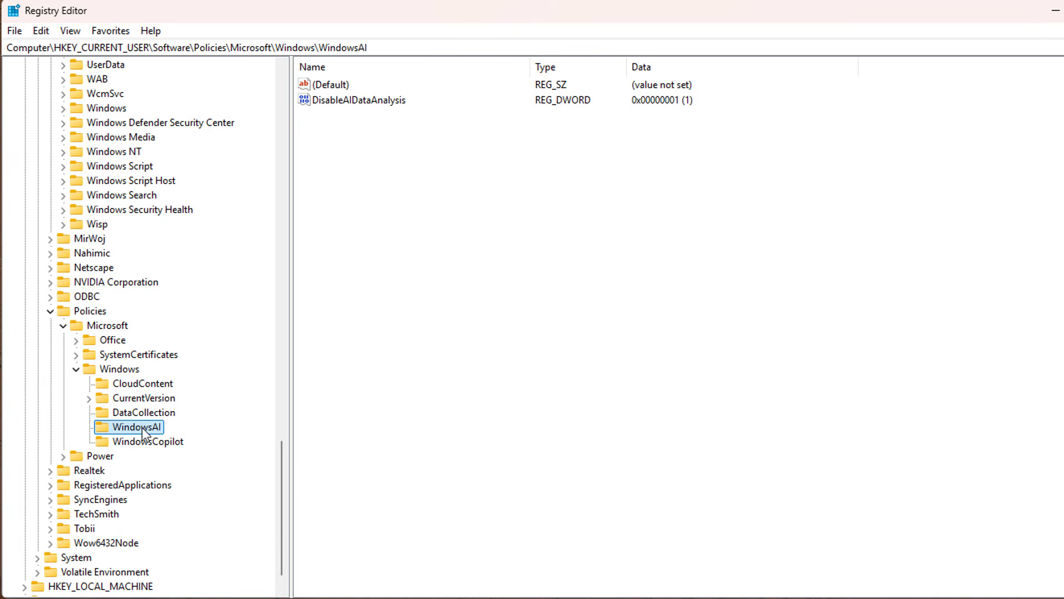
click(145, 442)
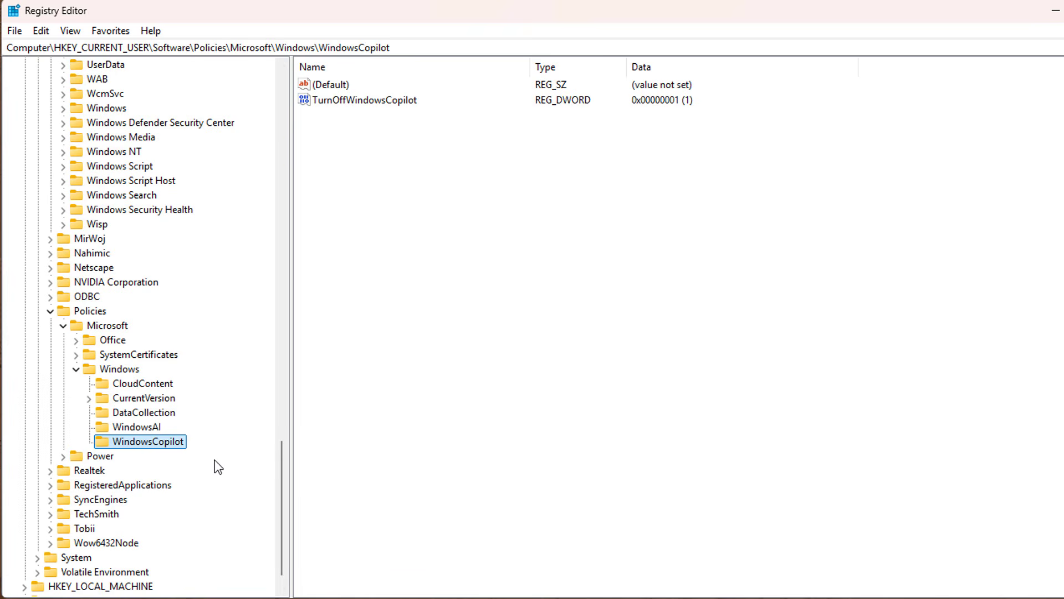
click(125, 369)
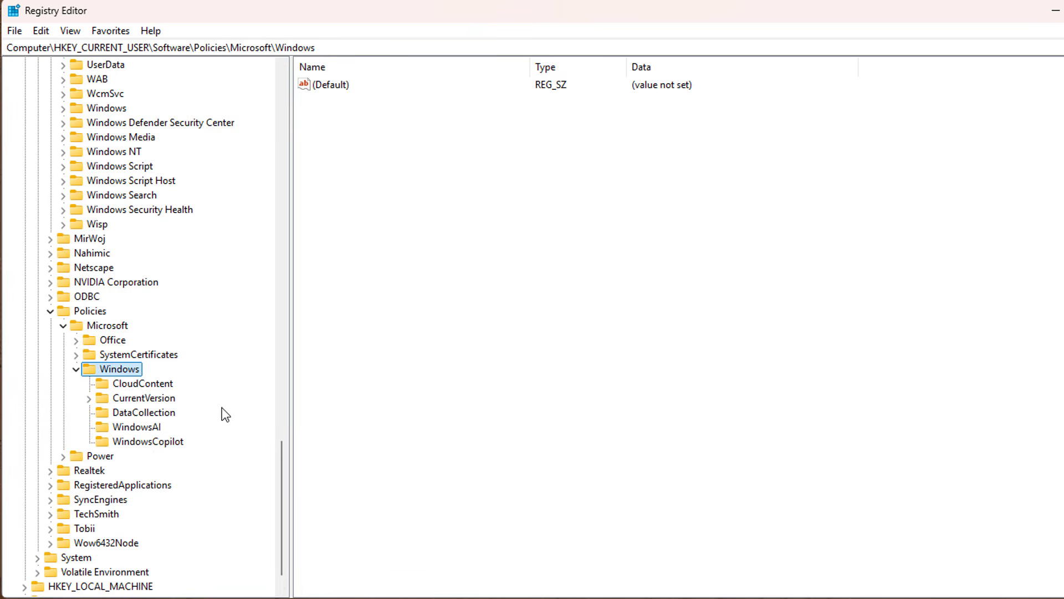
click(155, 442)
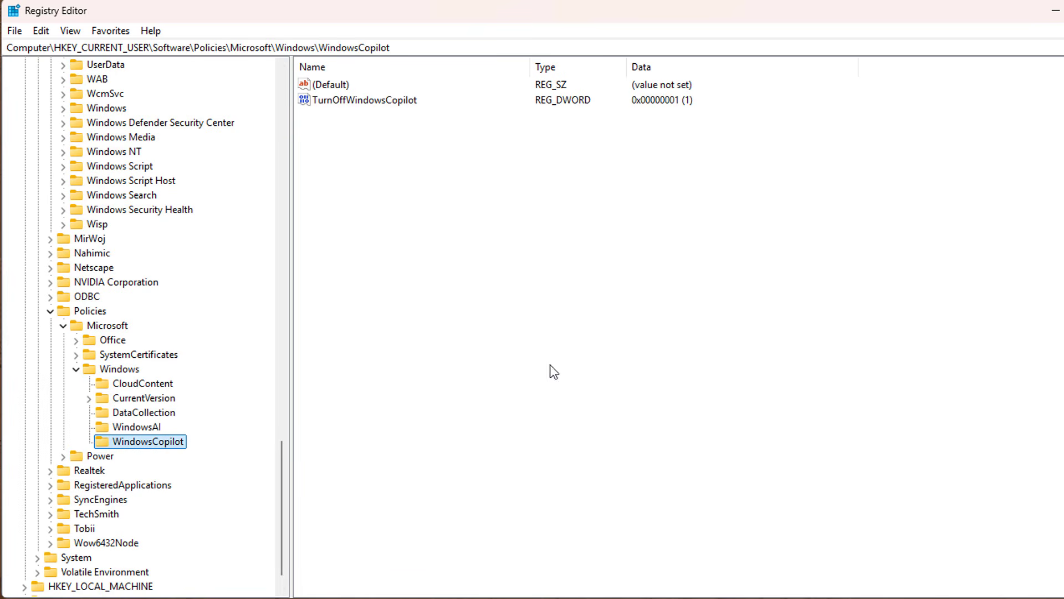
Step: Examine the TurnOffWindowsCopilot DWORD and the value types that can be added to WindowsCopilot, keeping value data 1
double_click(358, 100)
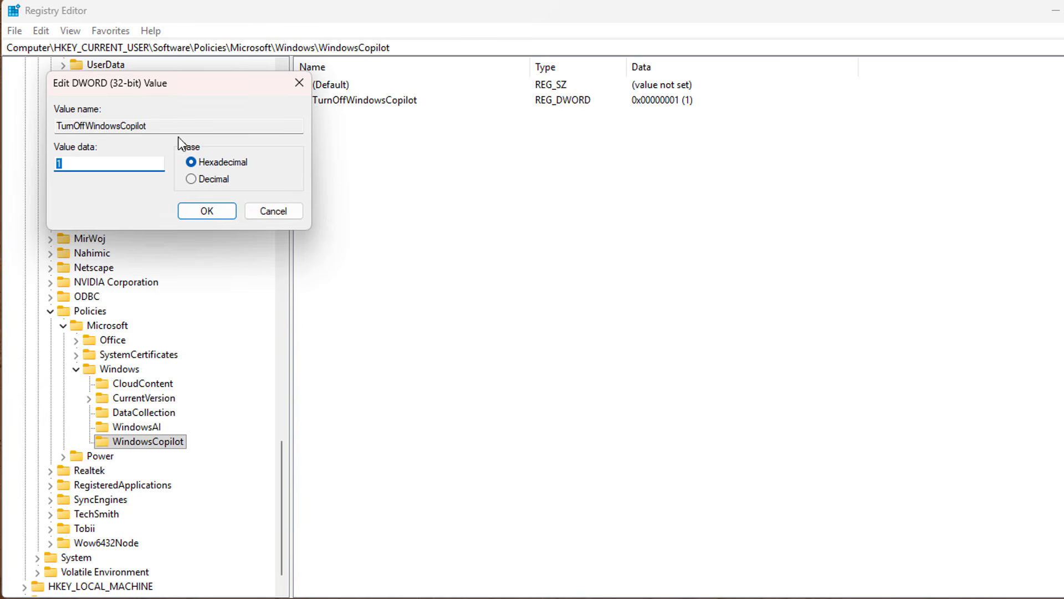
click(273, 211)
right_click(159, 443)
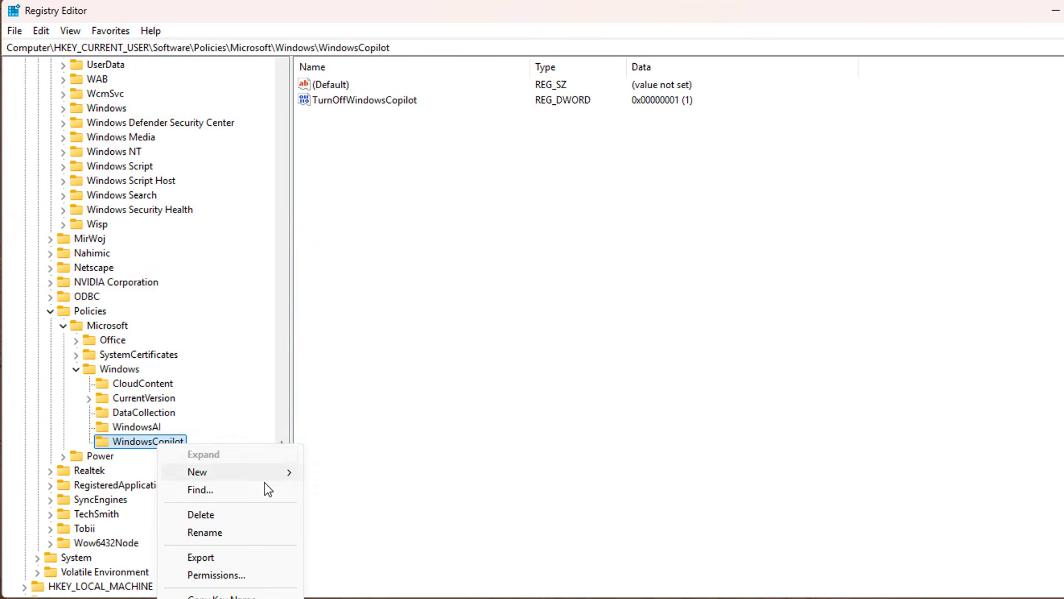
mouse_move(261, 472)
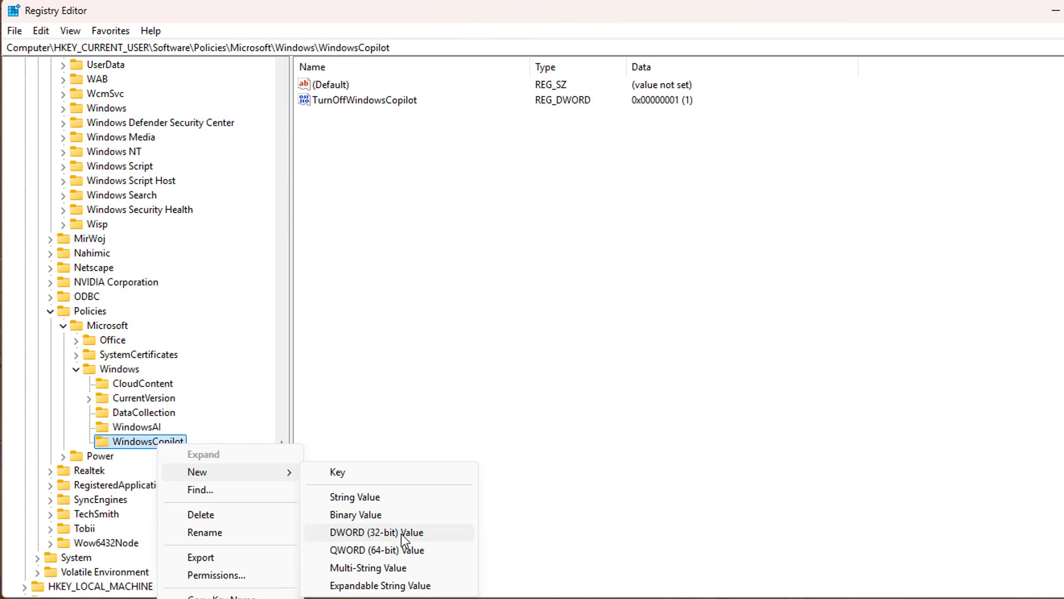
click(542, 104)
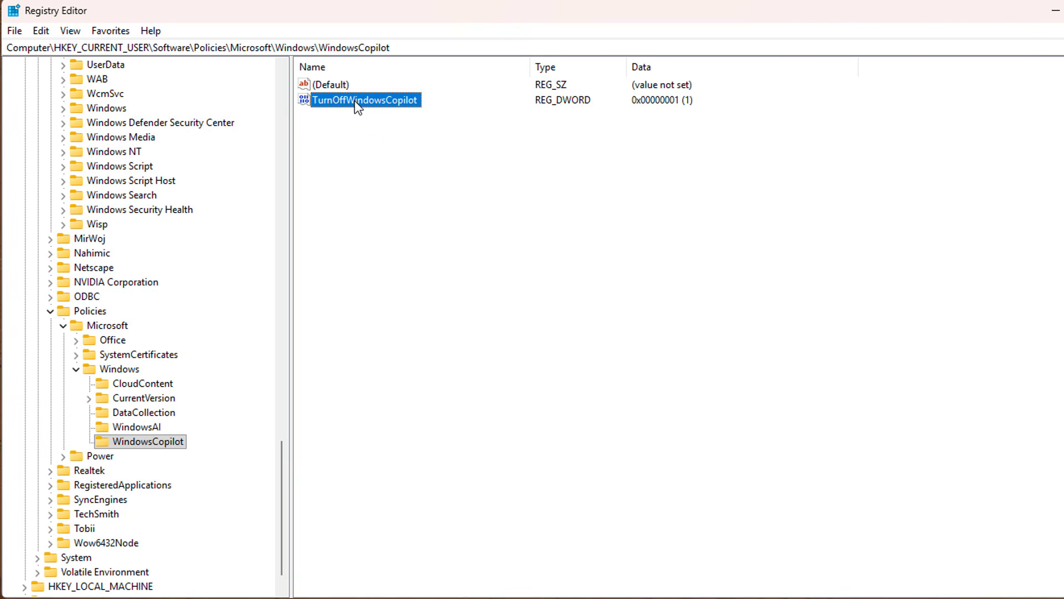
double_click(317, 104)
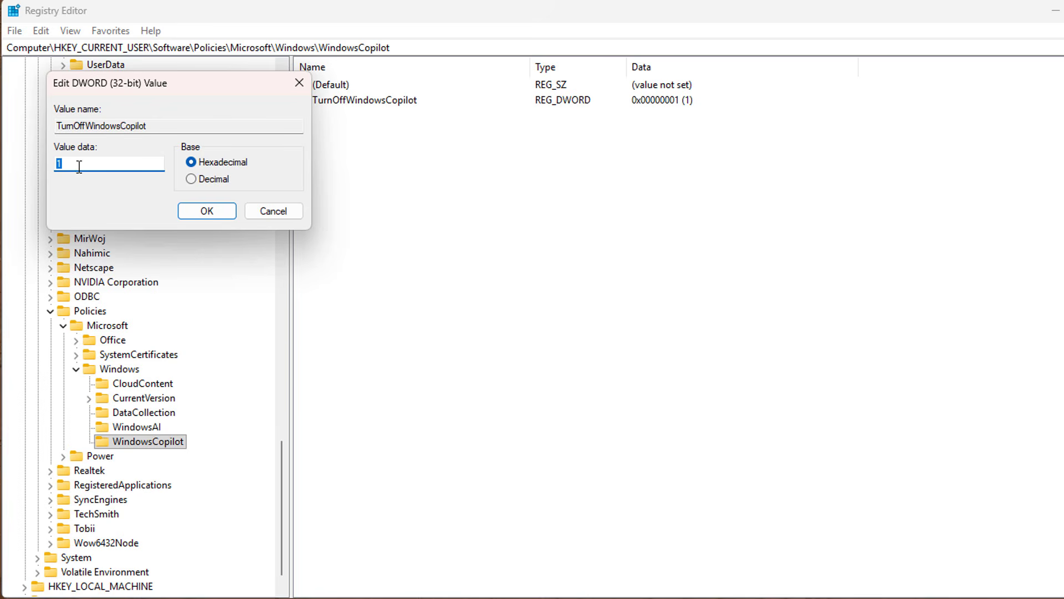
click(201, 211)
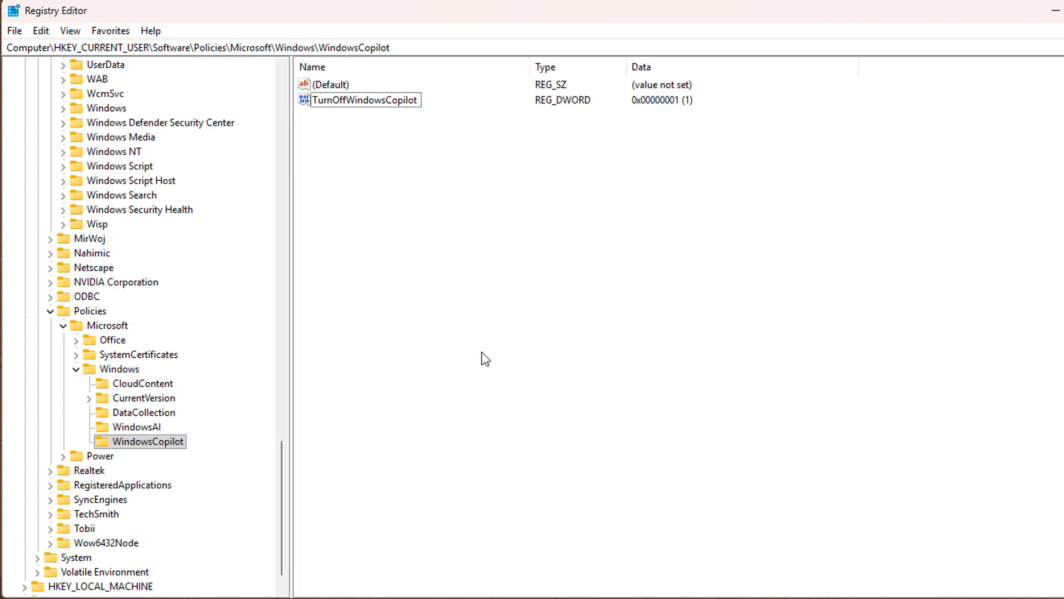
Step: Copy the value name DisableAIDataAnalysis from the DWORD in the WindowsAI key and leave the value unedited
click(146, 426)
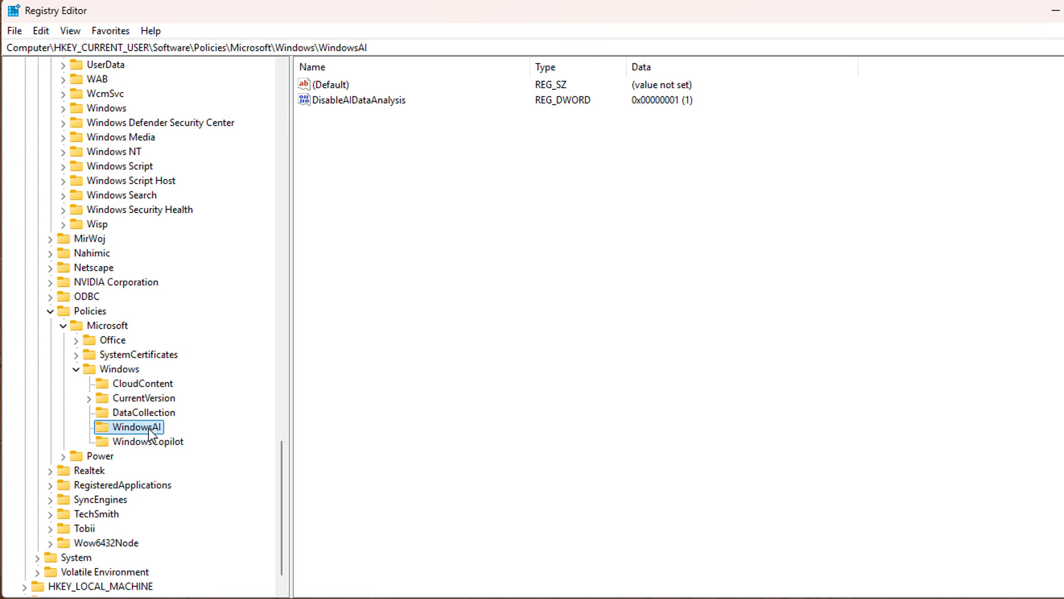
click(120, 369)
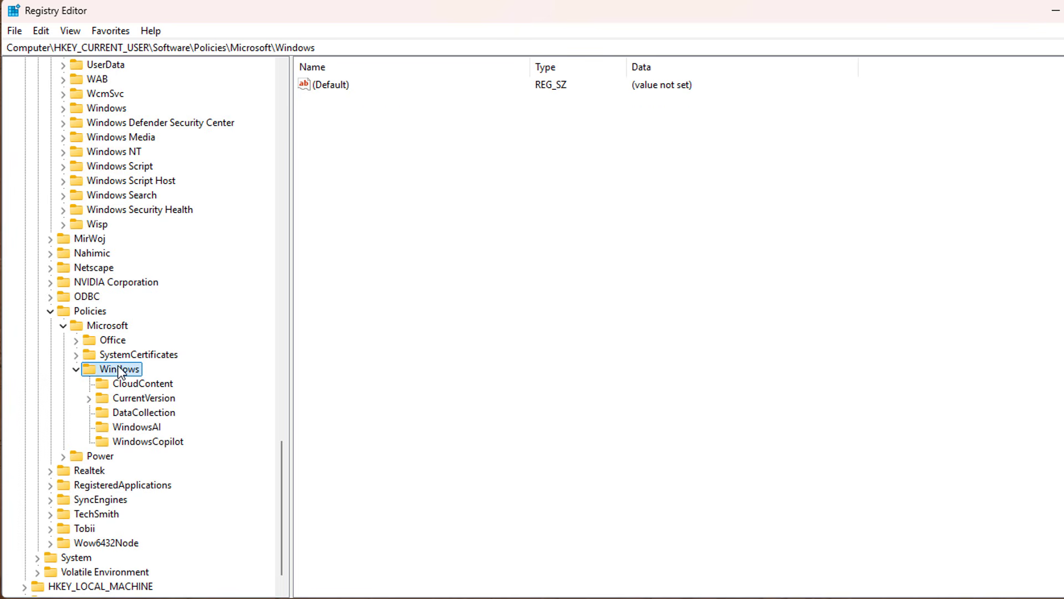
click(139, 428)
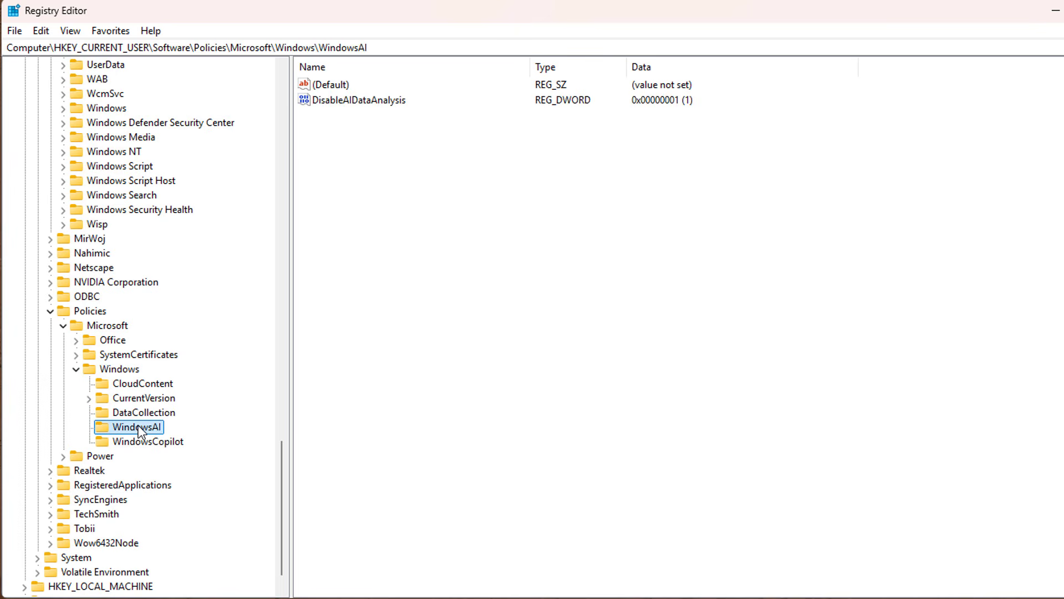
double_click(359, 101)
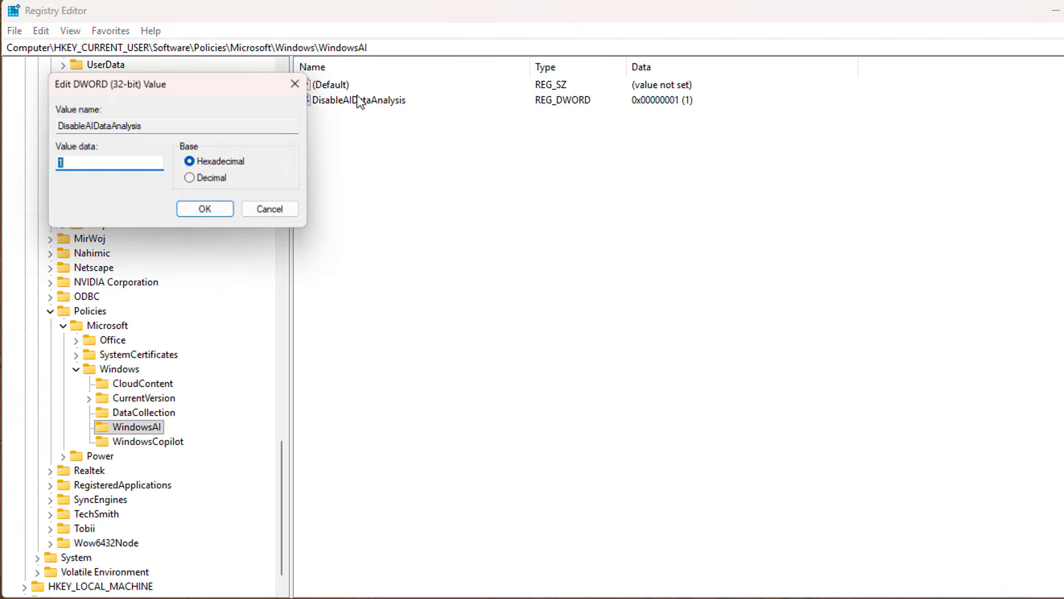
double_click(149, 127)
key(ctrl+c)
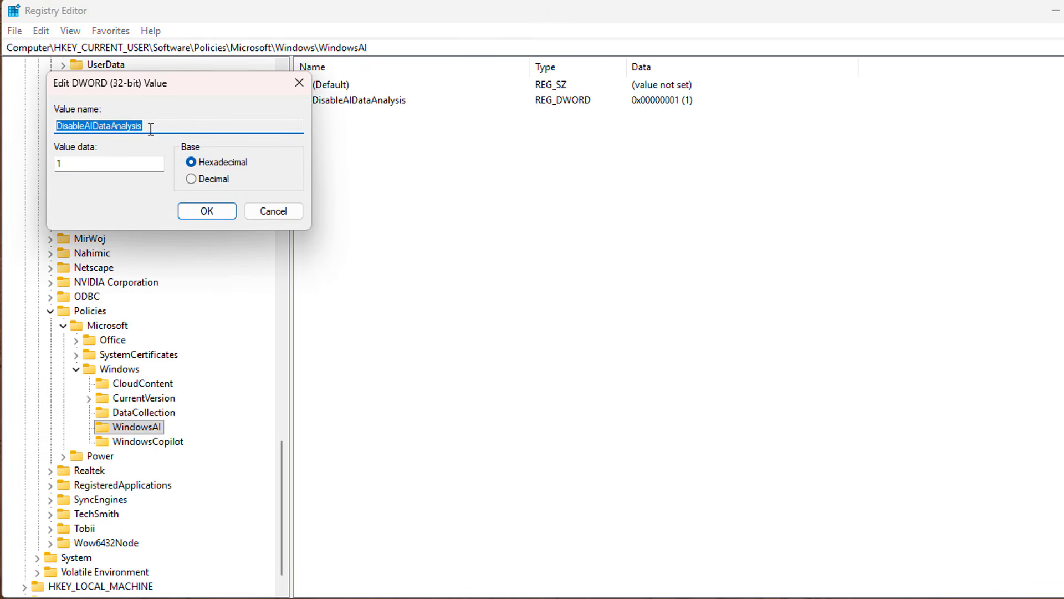
key(Escape)
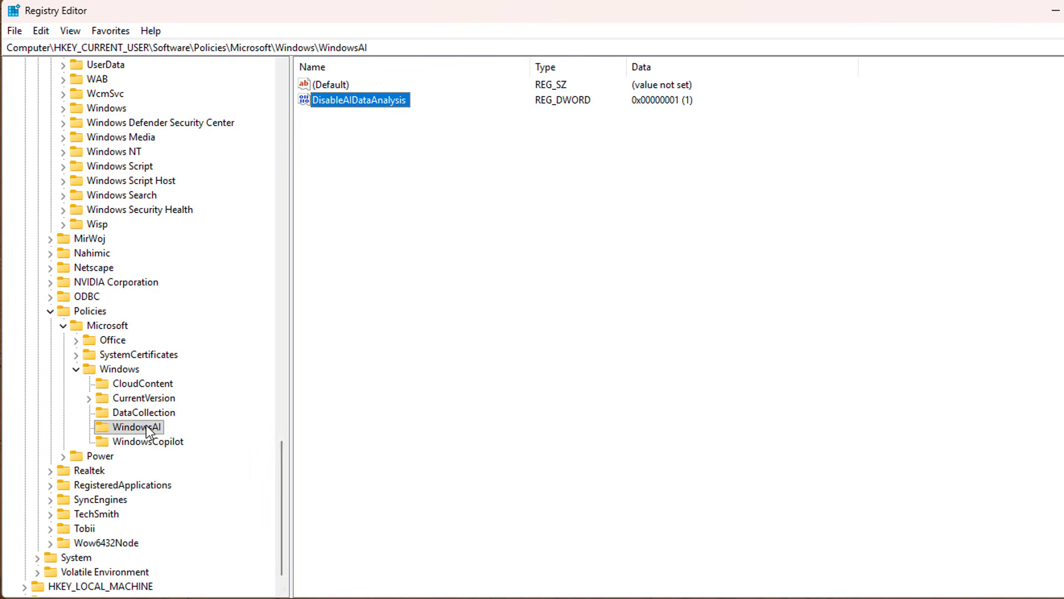
Step: Permanently delete the WindowsAI key under Policies\Microsoft\Windows
right_click(146, 425)
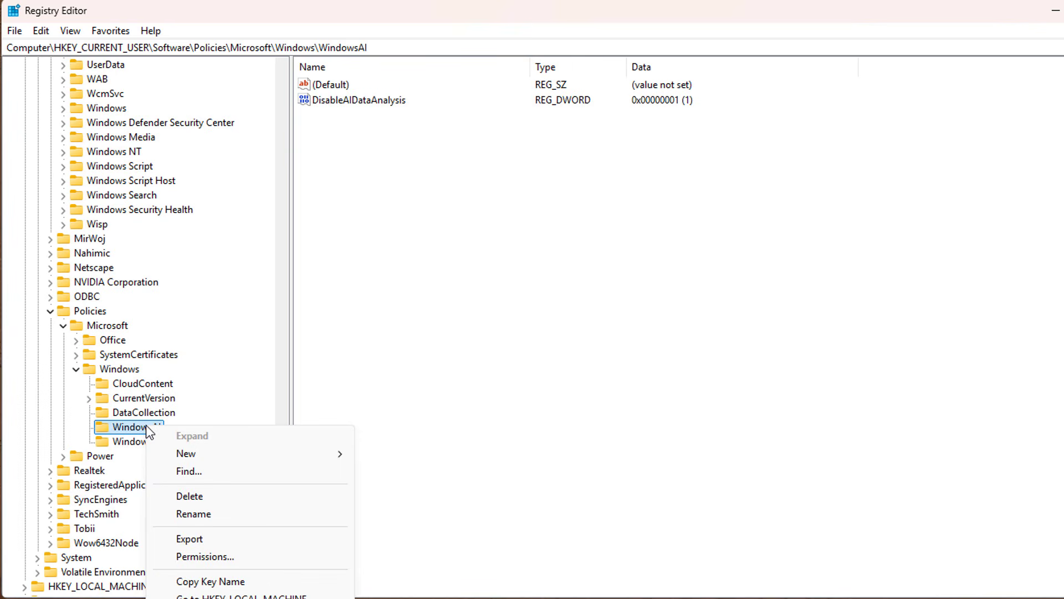
click(191, 497)
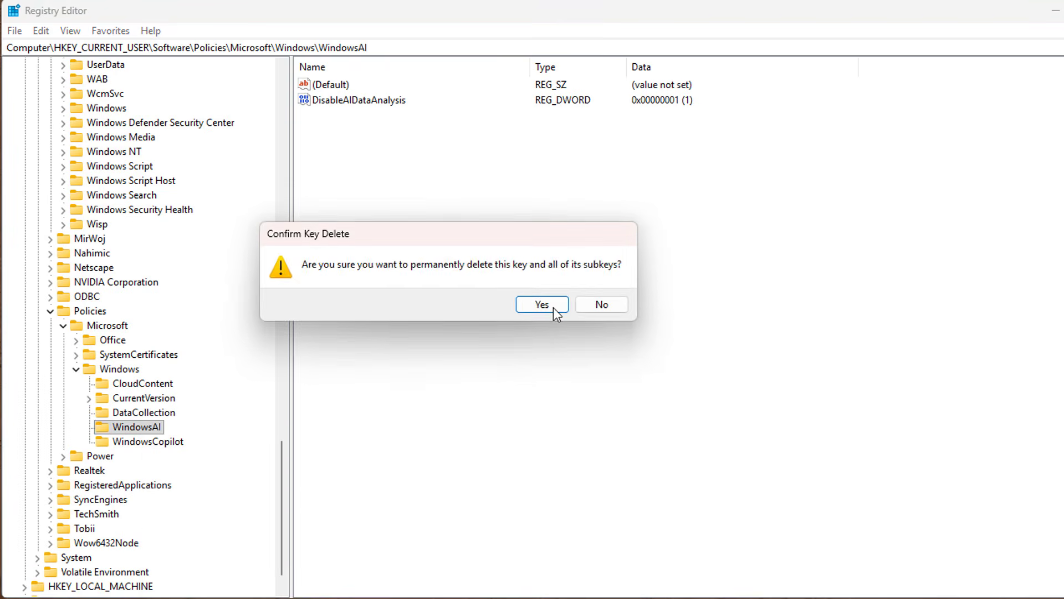
click(531, 308)
Step: Create a new key named WindowsAI under Policies\Microsoft\Windows
click(134, 368)
right_click(134, 367)
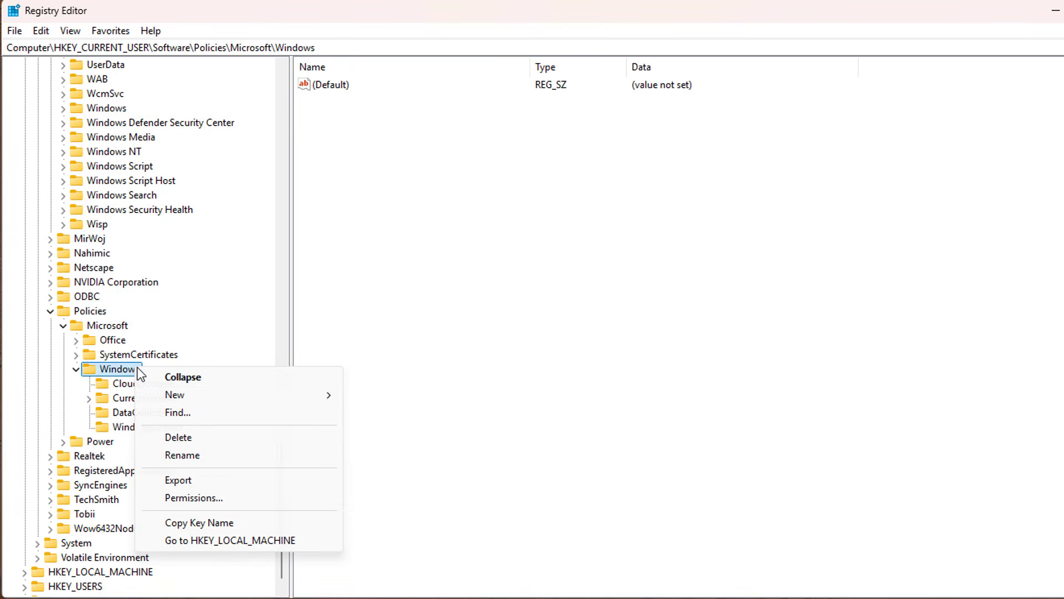
mouse_move(201, 396)
click(387, 396)
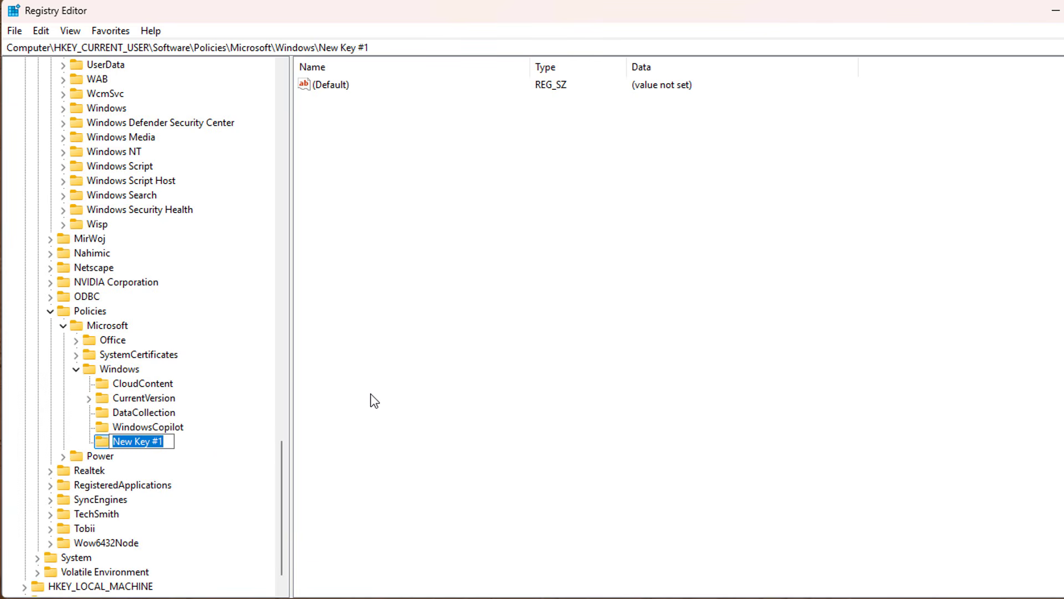
text(WindowsAI)
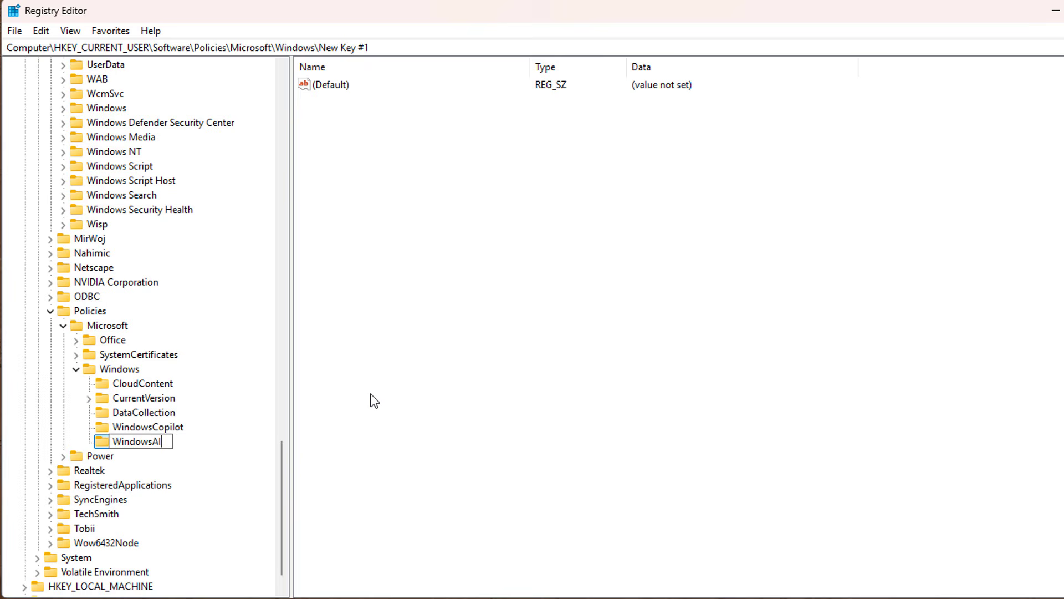
key(Return)
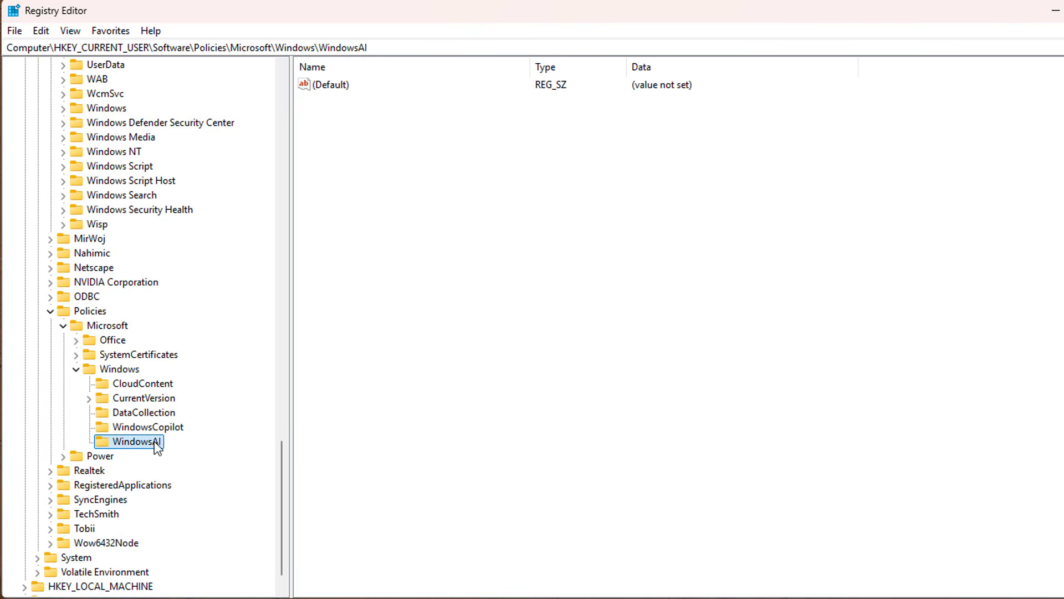
Step: Add a DWORD (32-bit) value named DisableAIDataAnalysis to the new WindowsAI key
right_click(138, 441)
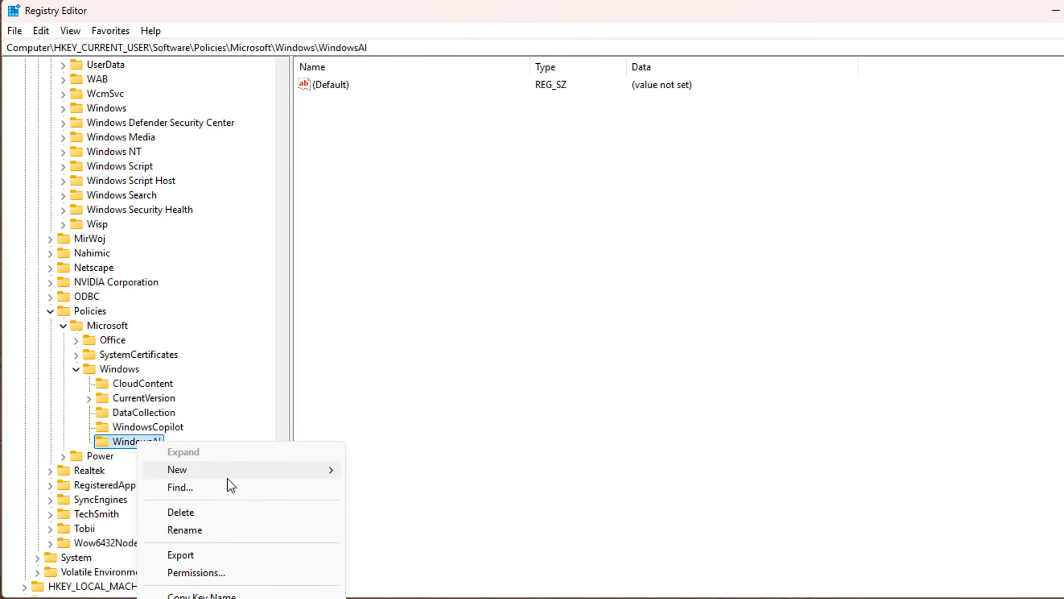
mouse_move(228, 478)
click(396, 528)
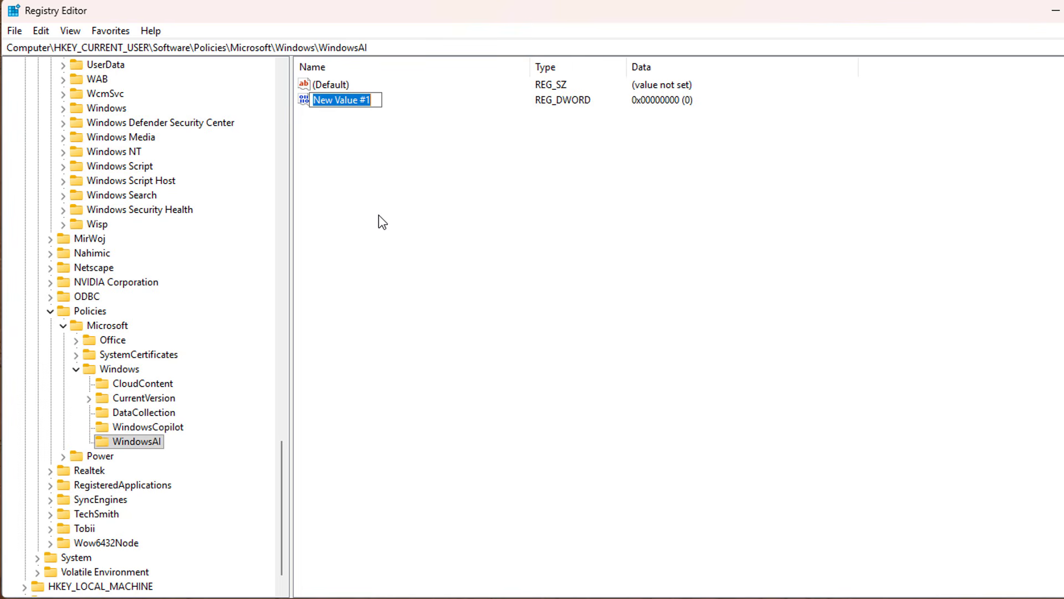
key(ctrl+v)
key(Return)
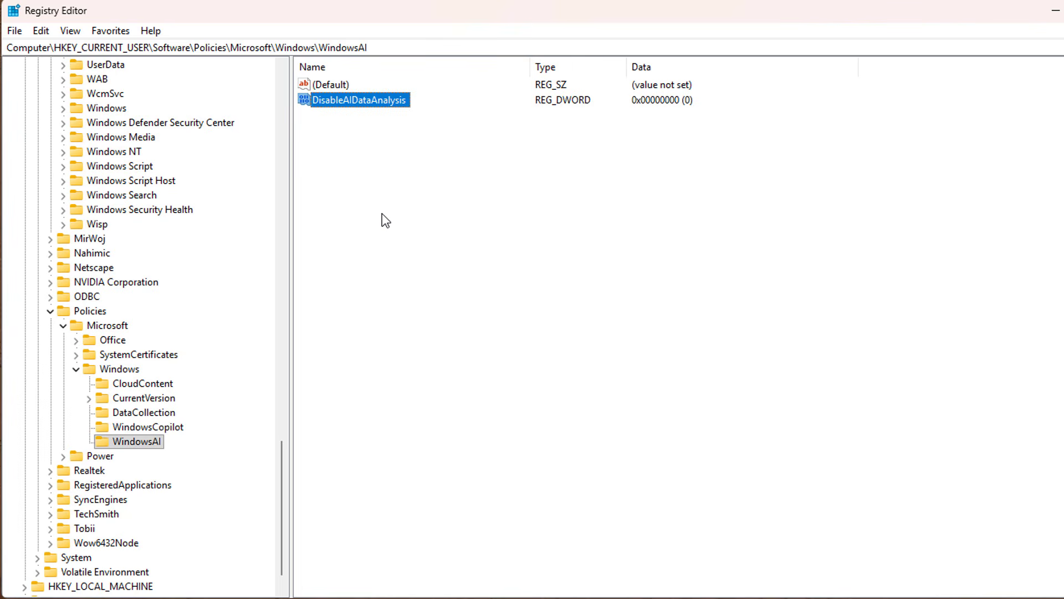
Step: Set the value data of DisableAIDataAnalysis to 1 and review the TurnOffWindowsCopilot value in the WindowsCopilot key
double_click(353, 101)
text(1)
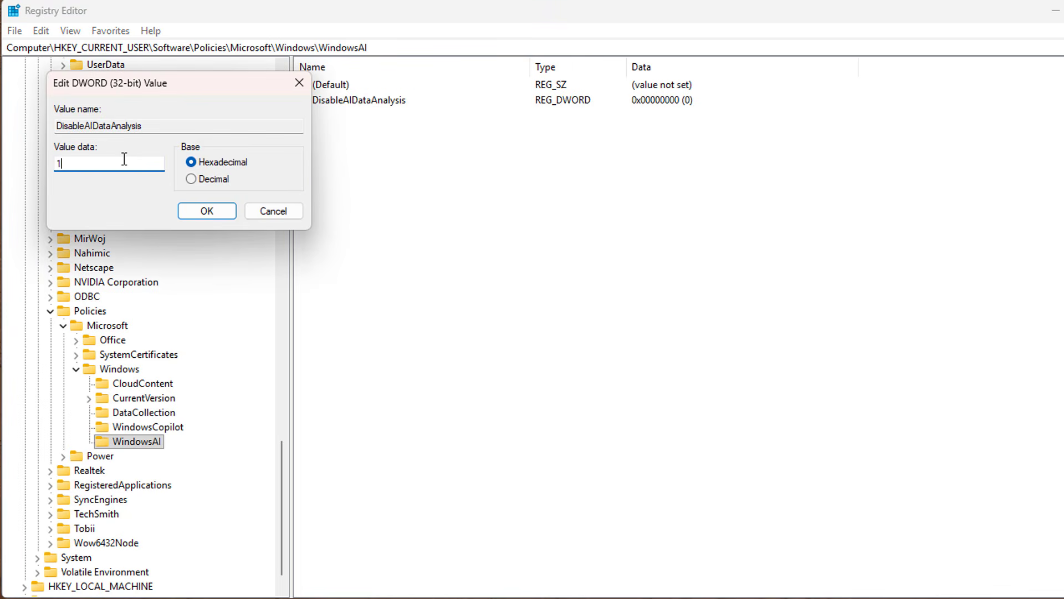
click(208, 213)
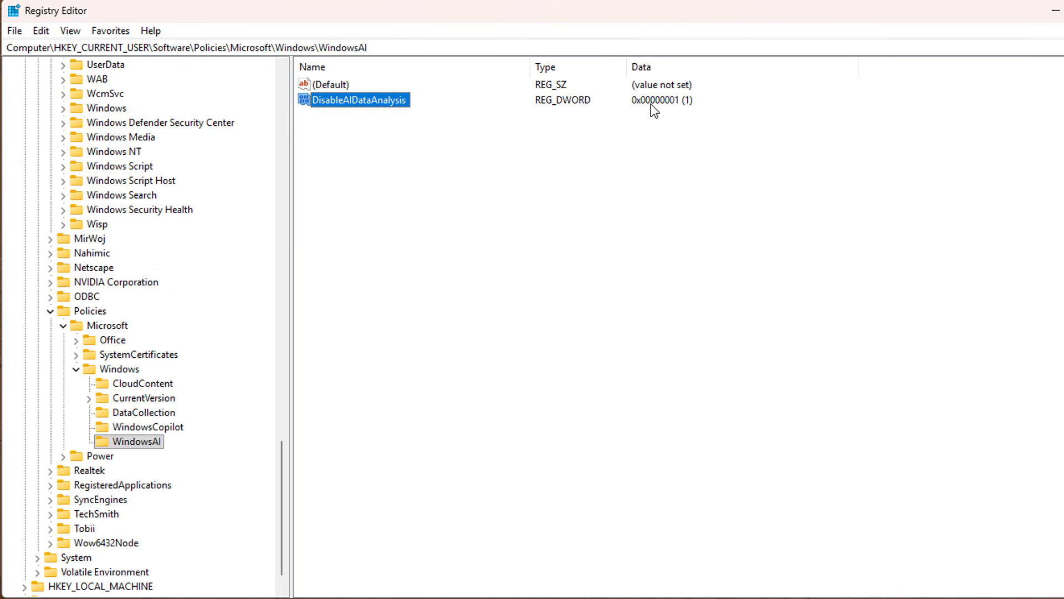
click(644, 156)
click(177, 427)
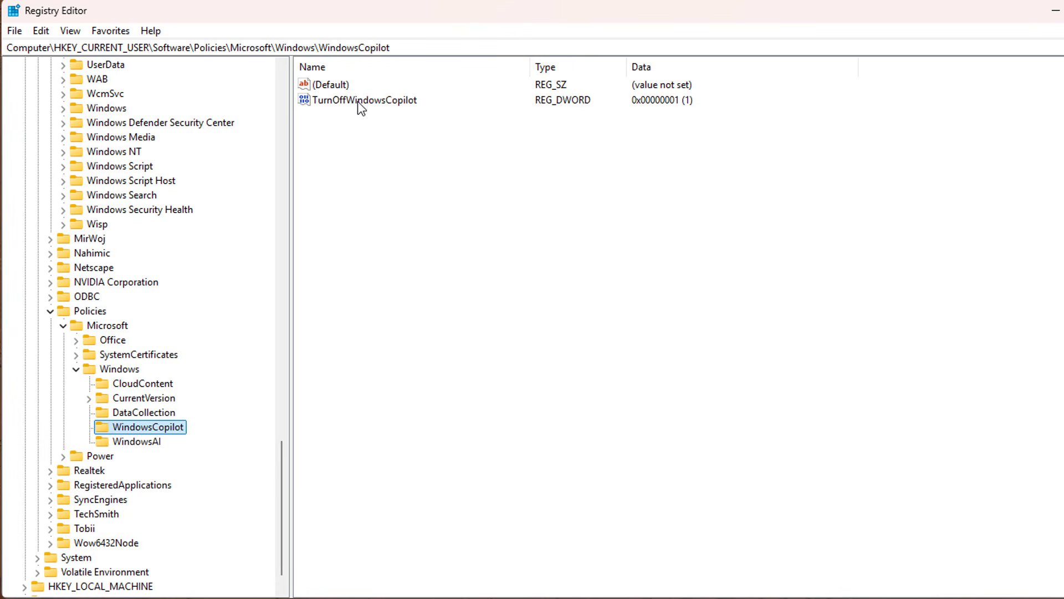
click(656, 105)
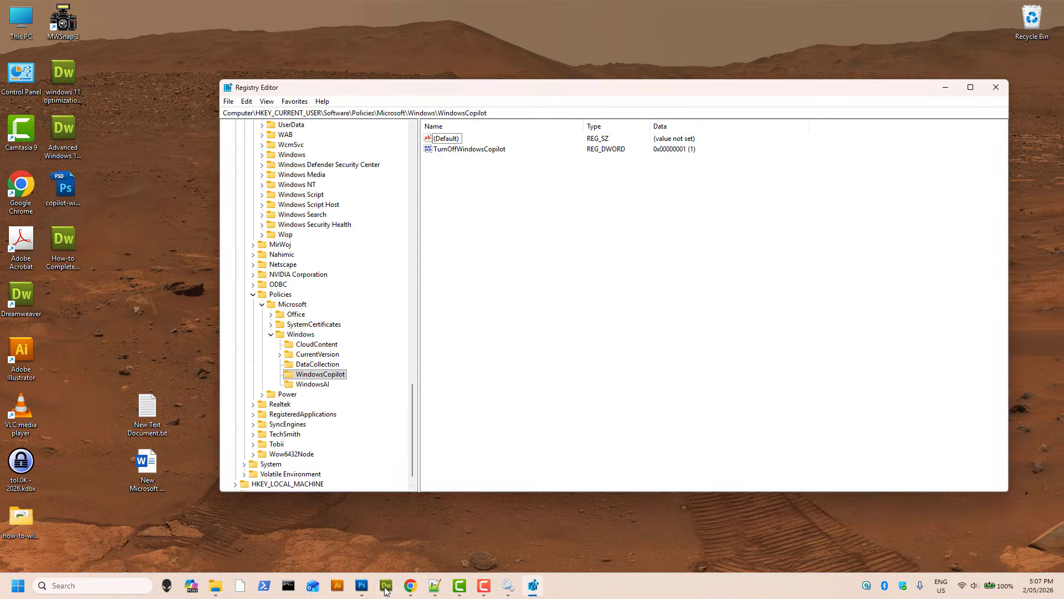
Step: Switch to Chrome to get the path HKEY_CURRENT_USER\Software\Microsoft\Windows\Shell\Copilot from the how-to article, and return to Registry Editor
click(386, 587)
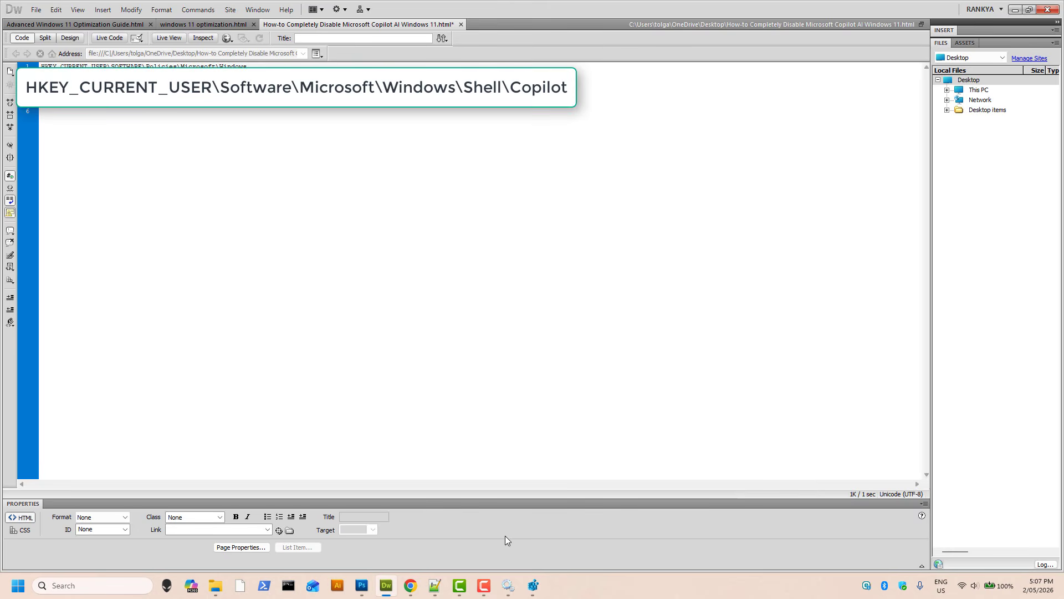
mouse_move(410, 585)
click(413, 532)
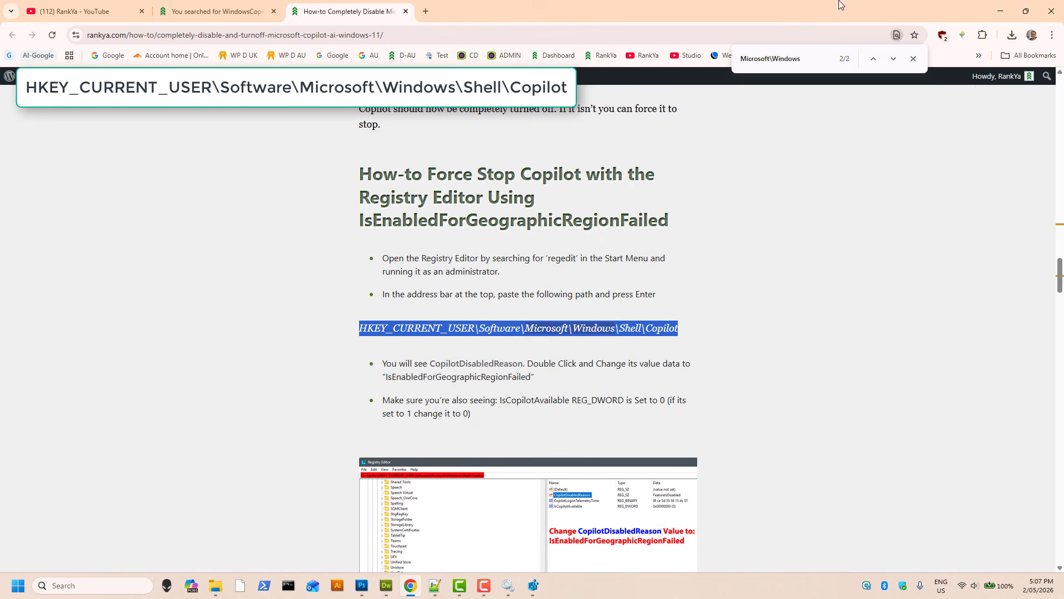
click(1001, 11)
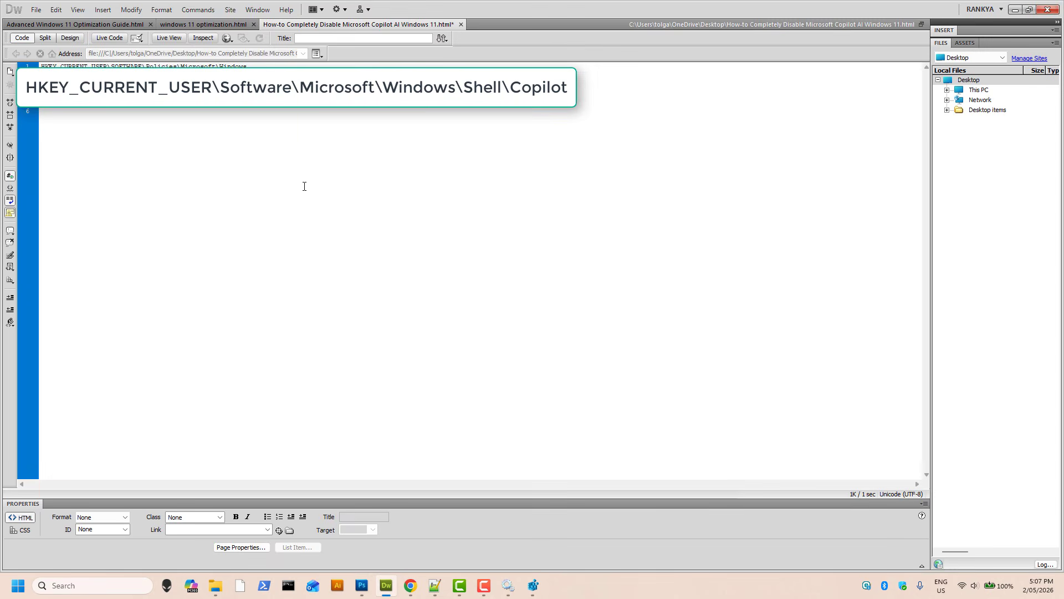
click(1015, 10)
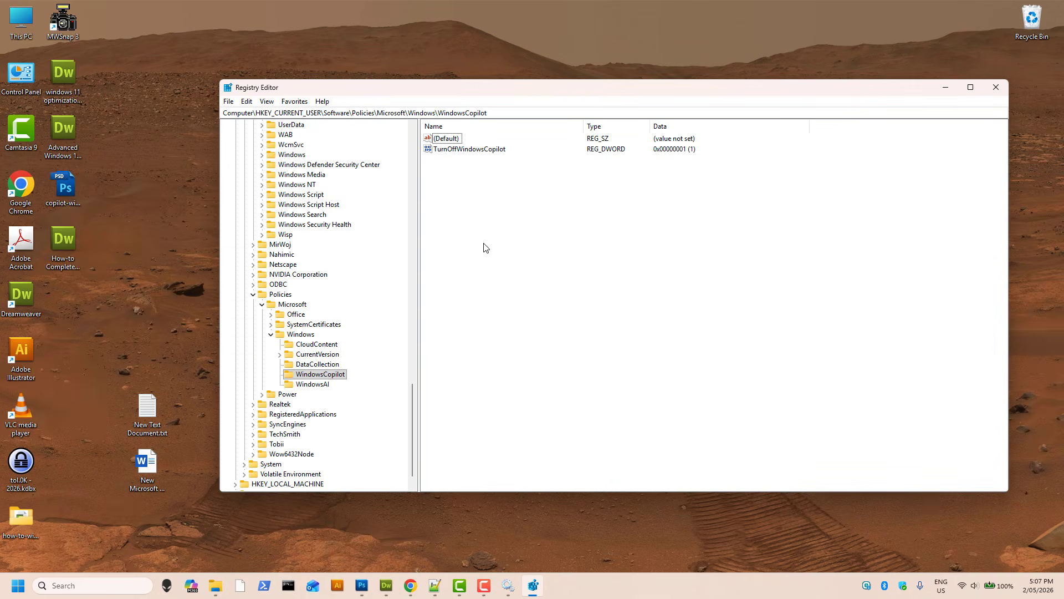
Step: Collapse the Windows, Policies and Software keys under HKEY_CURRENT_USER
click(271, 335)
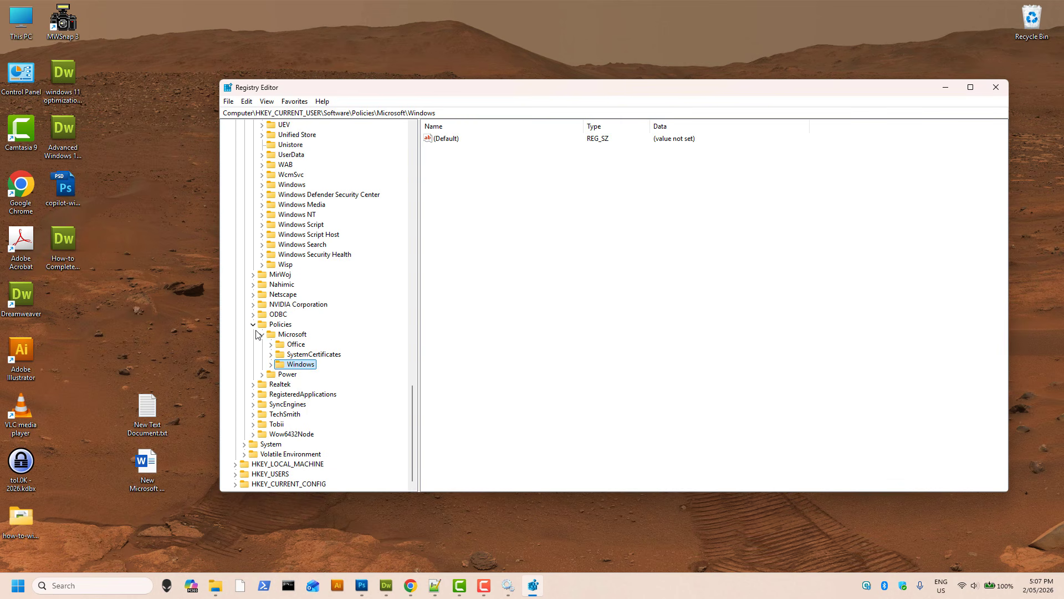
click(253, 324)
scroll(291, 306, up, 15)
scroll(290, 307, up, 10)
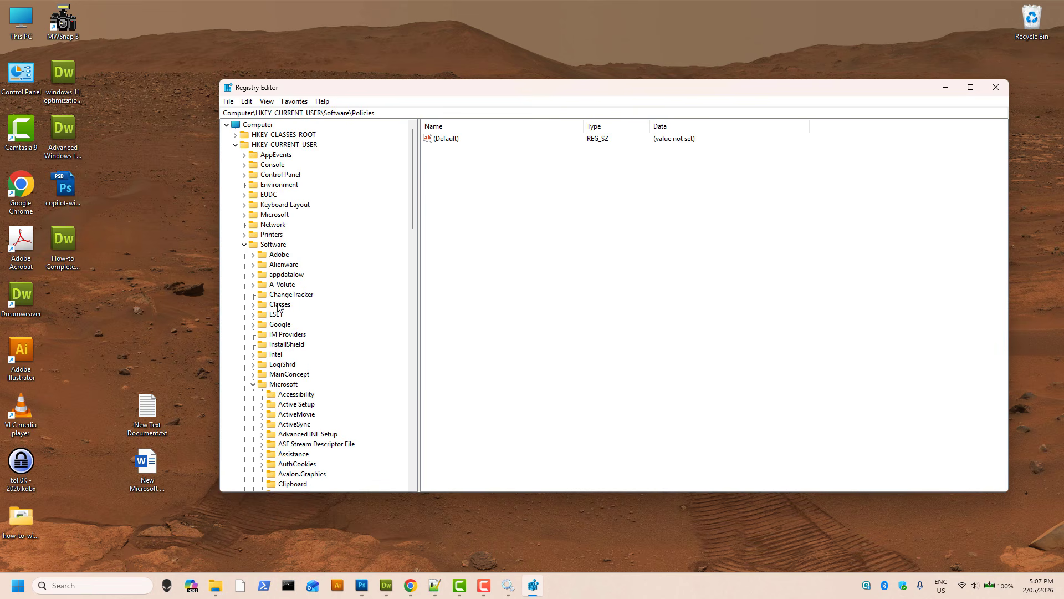
click(244, 245)
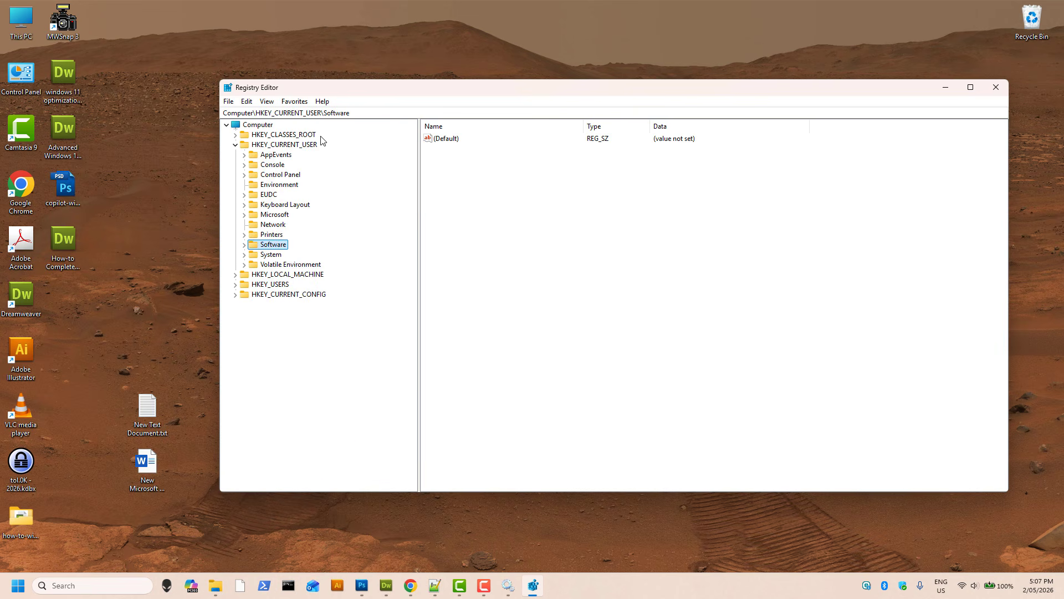
Step: Go to the registry key HKEY_CURRENT_USER\Software\Microsoft\Windows\Shell\Copilot
drag(359, 114, 256, 114)
key(BackSpace)
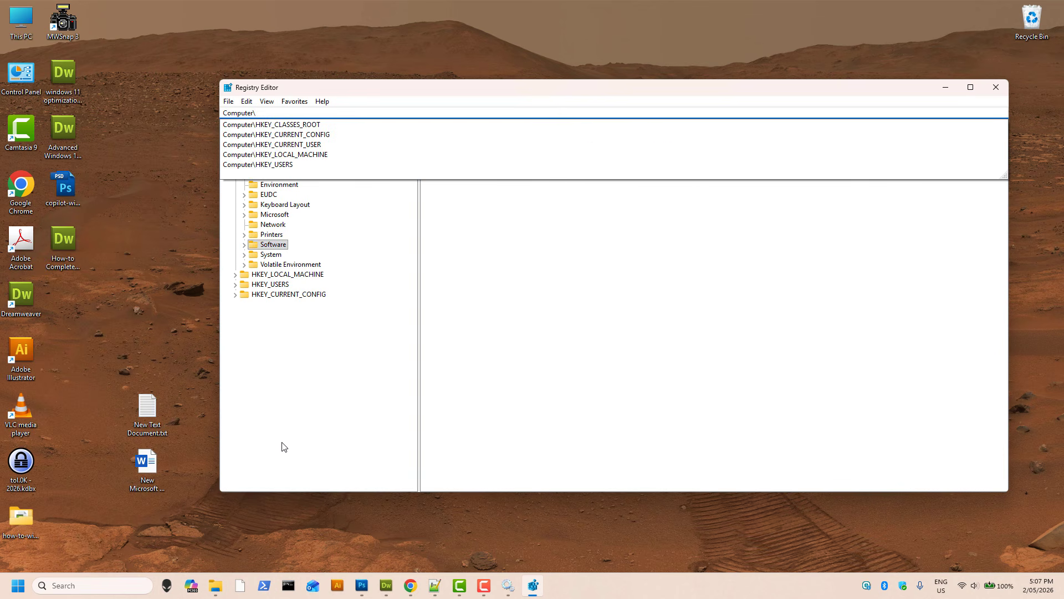
text(HKEY_CURRENT_USER\Software\Microsoft\Windows\Shell\Copilot)
key(Return)
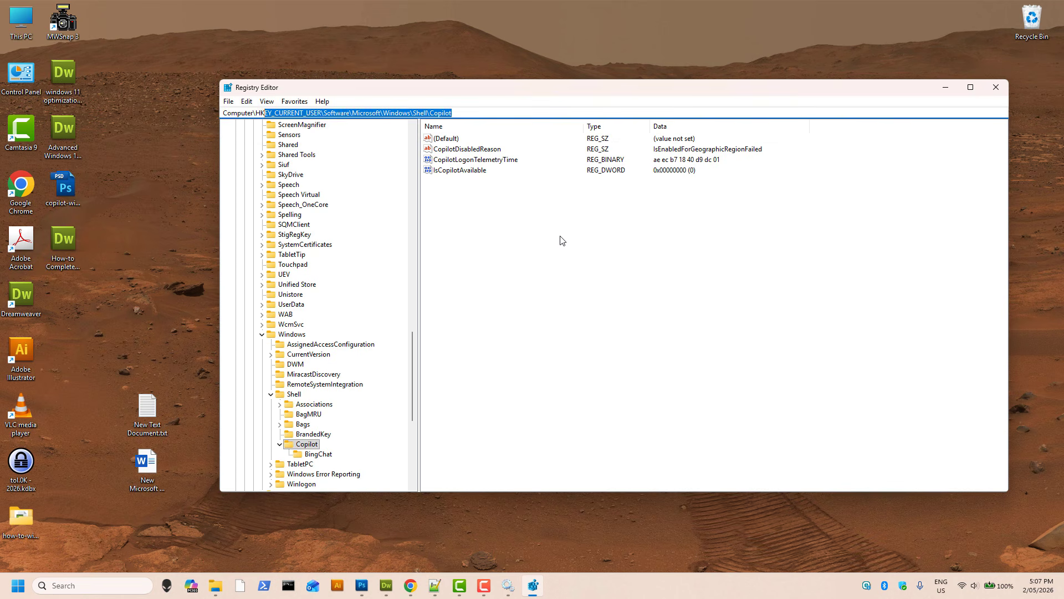
click(786, 241)
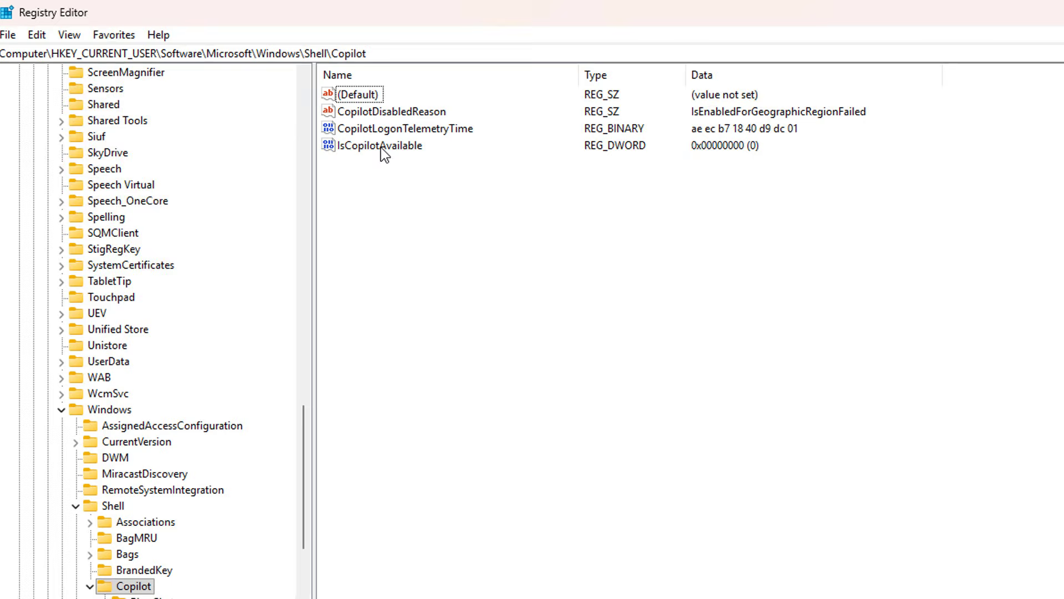
Step: Check IsCopilotAvailable and CopilotDisabledReason in the Copilot key, keeping value data 0 and IsEnabledForGeographicRegionFailed respectively
double_click(460, 170)
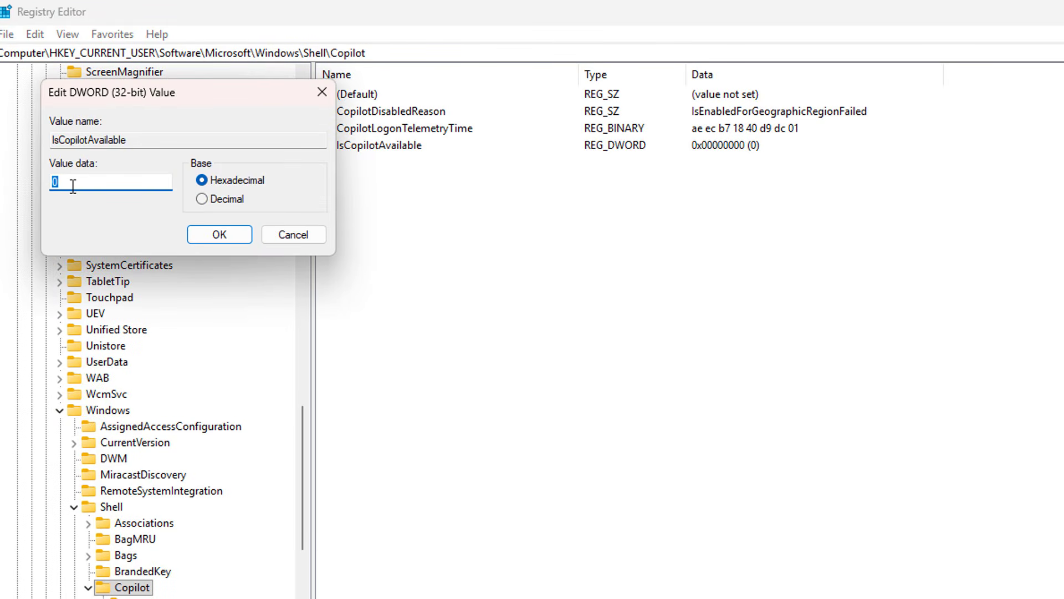
click(216, 238)
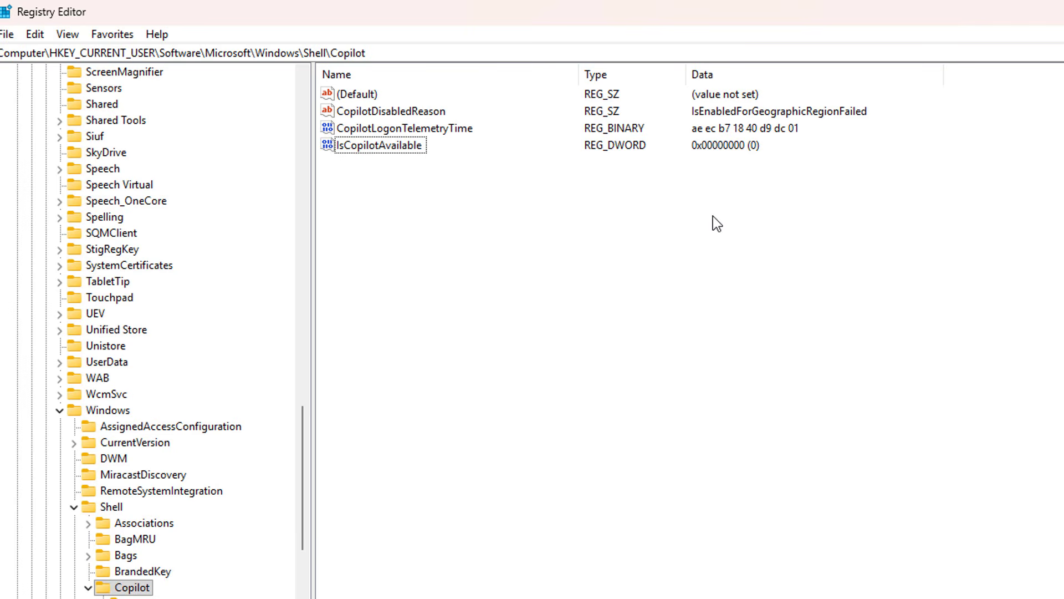
double_click(364, 113)
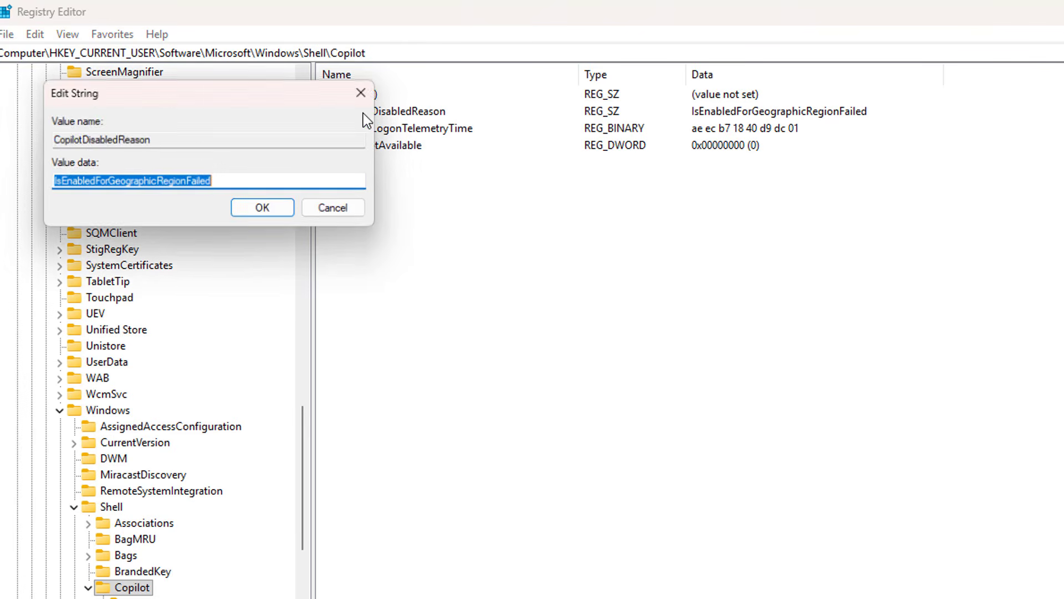
click(146, 183)
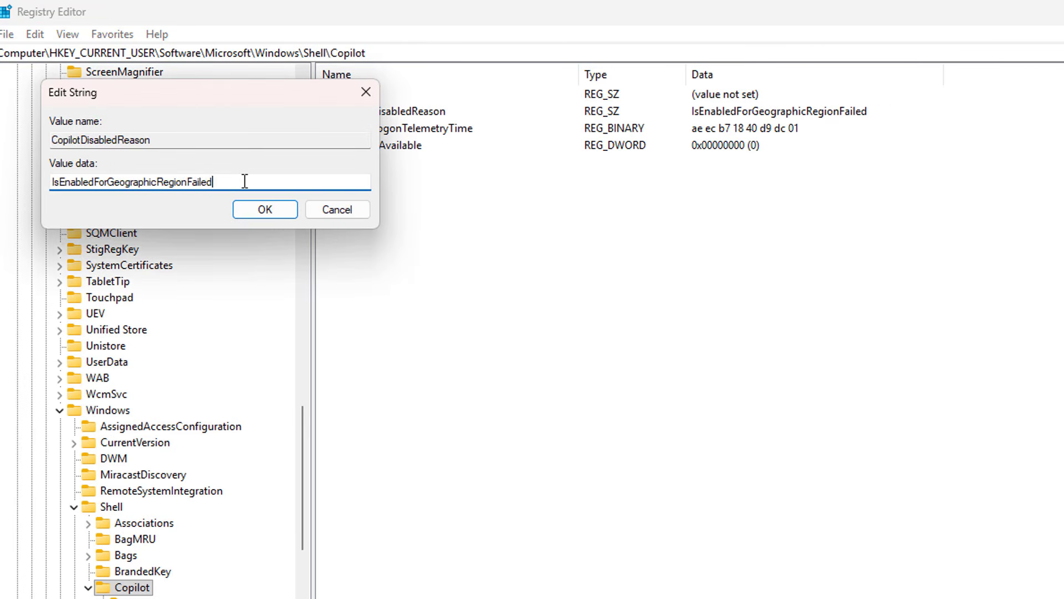
drag(245, 182, 44, 182)
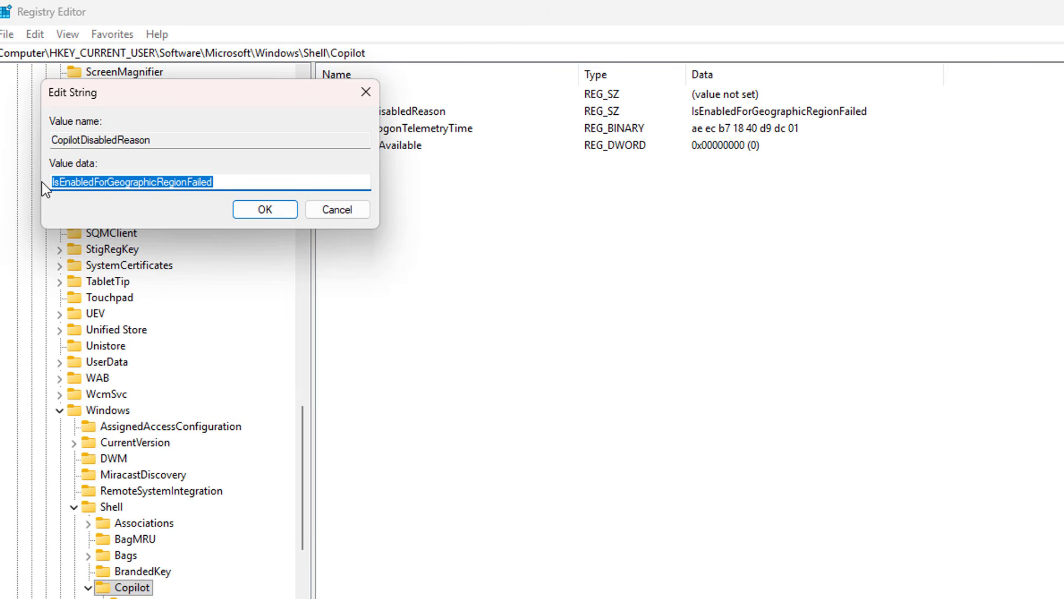
click(97, 182)
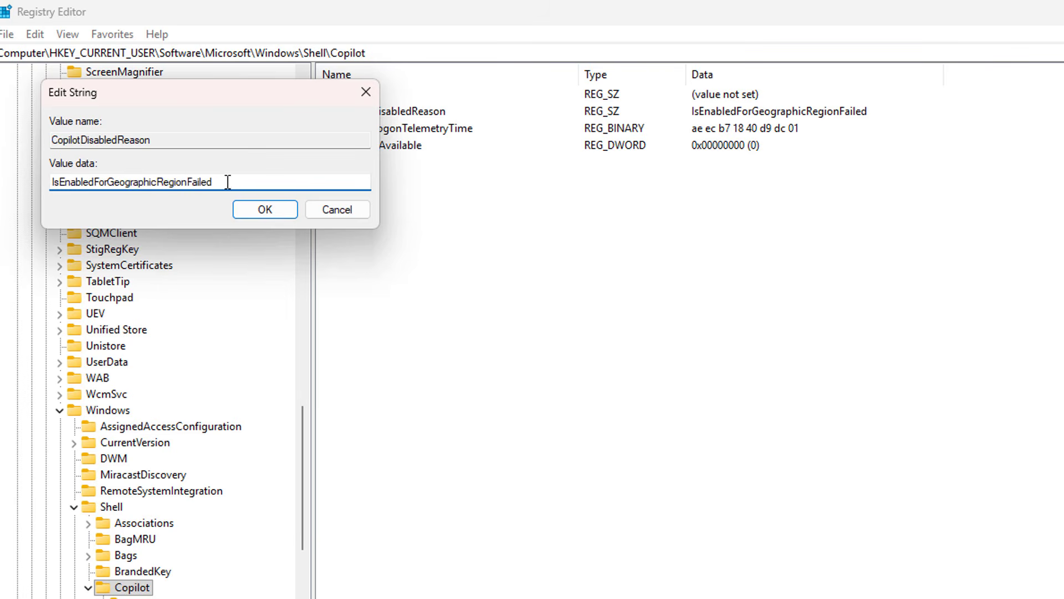
drag(227, 181, 48, 184)
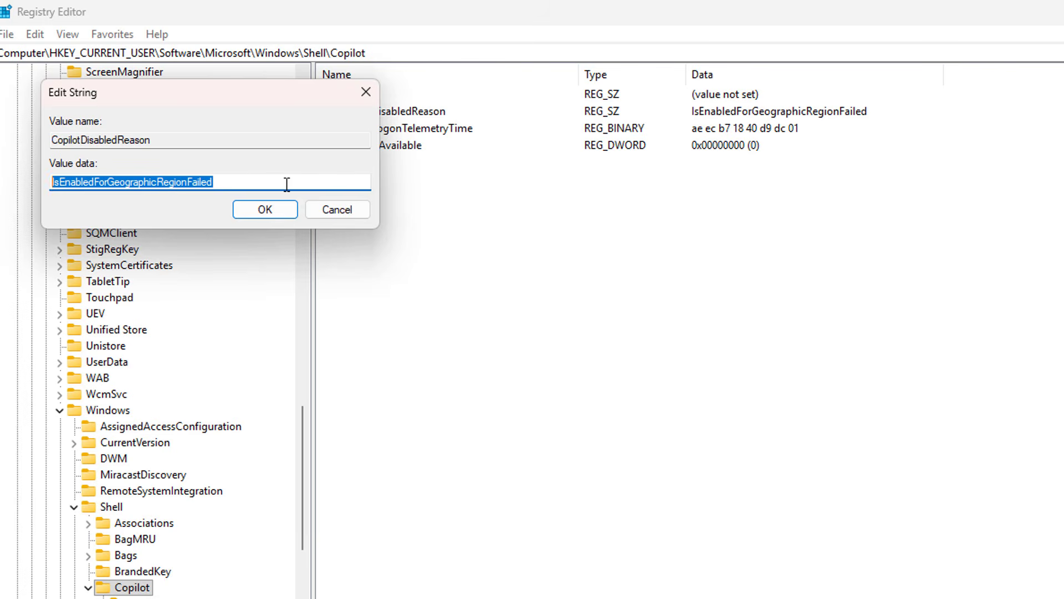
click(283, 209)
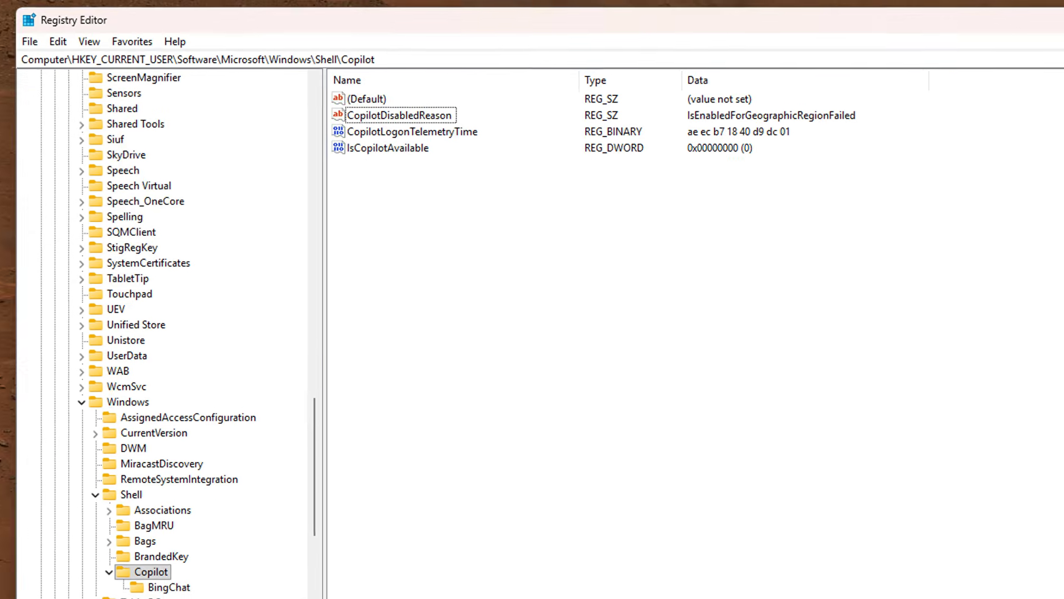